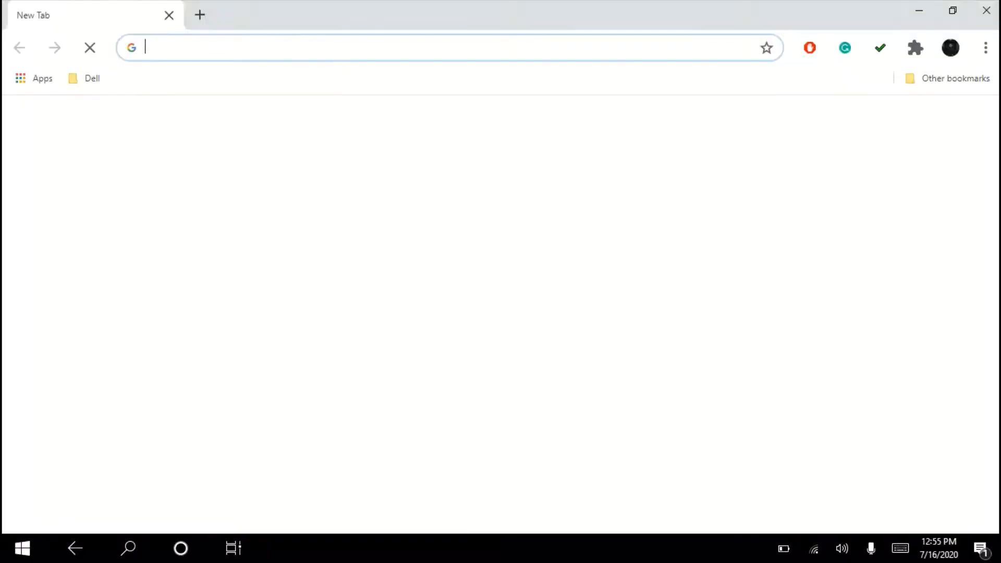
Go to meet.google.com and start a new meeting.
left_click(156, 48)
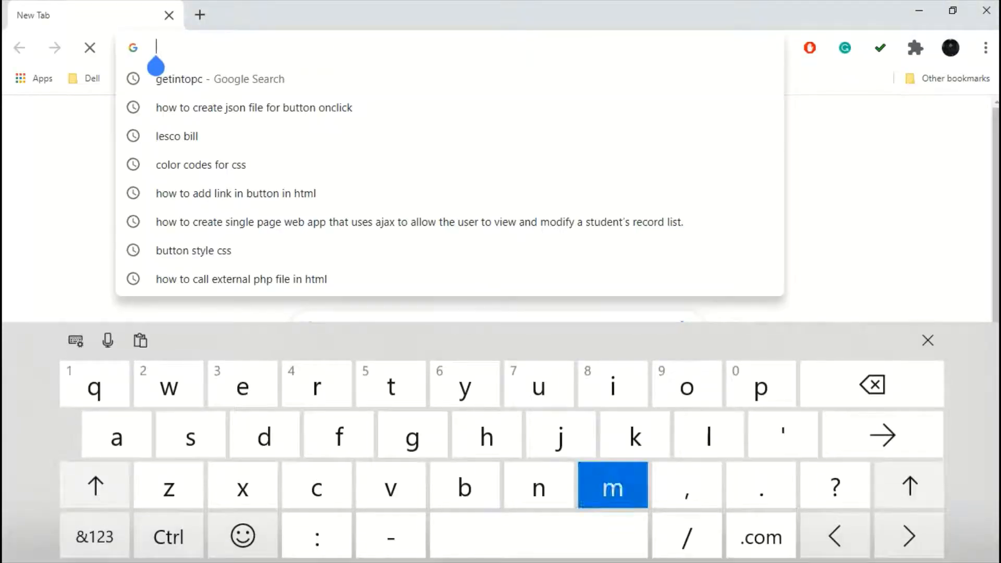
type("meet.google.com")
key("Return")
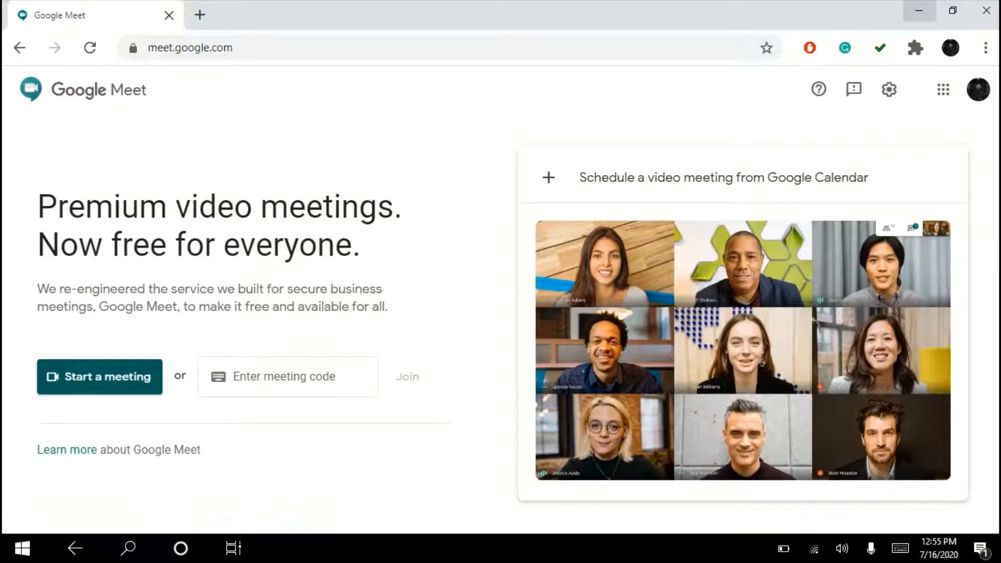
left_click(99, 376)
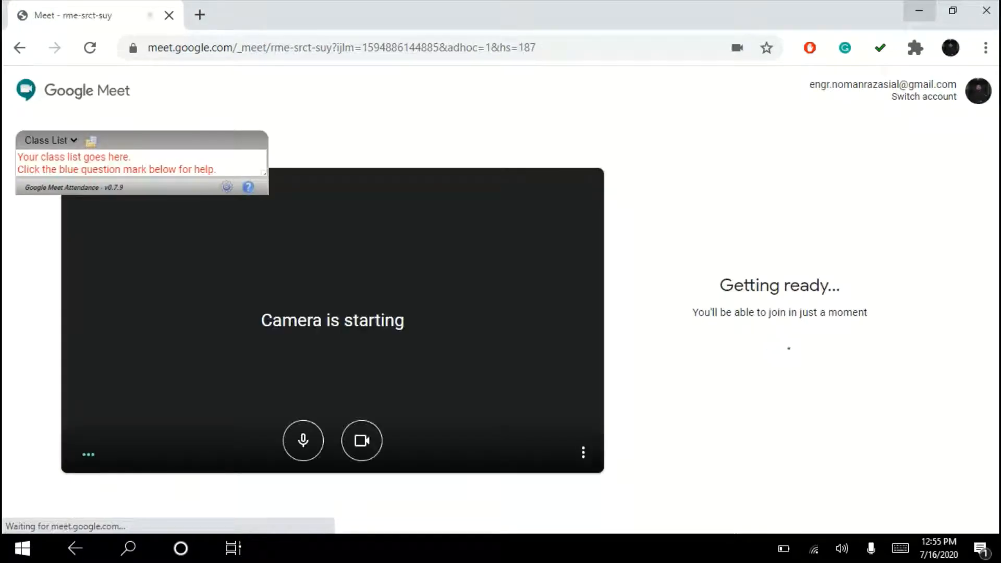
Turn off the microphone and camera, and join the meeting.
left_click(304, 440)
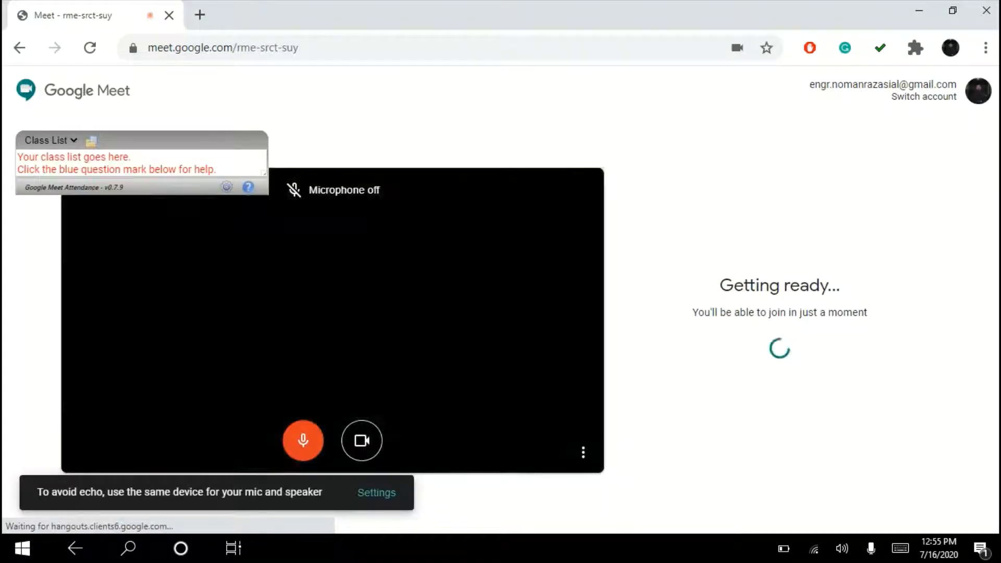
left_click(362, 441)
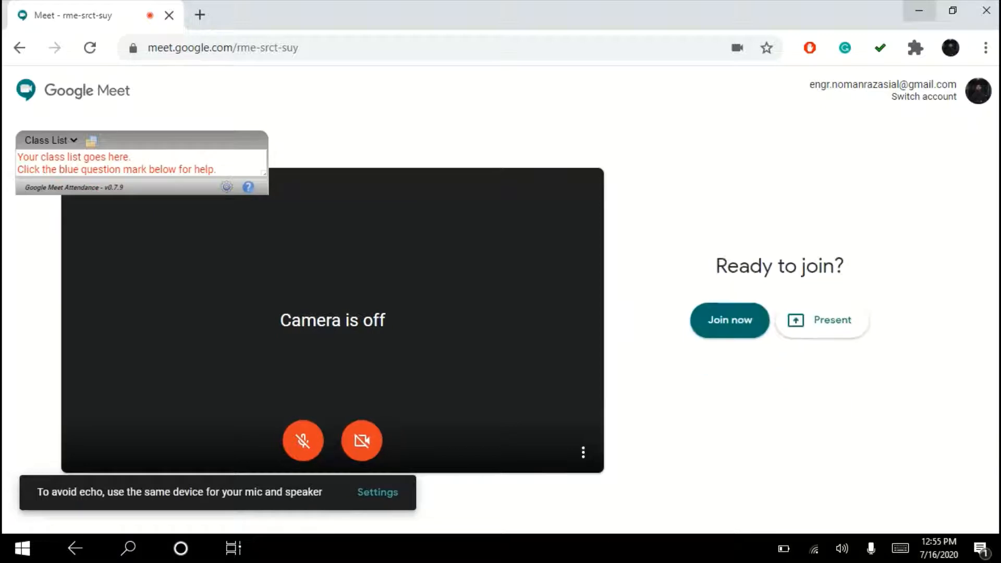
left_click(730, 319)
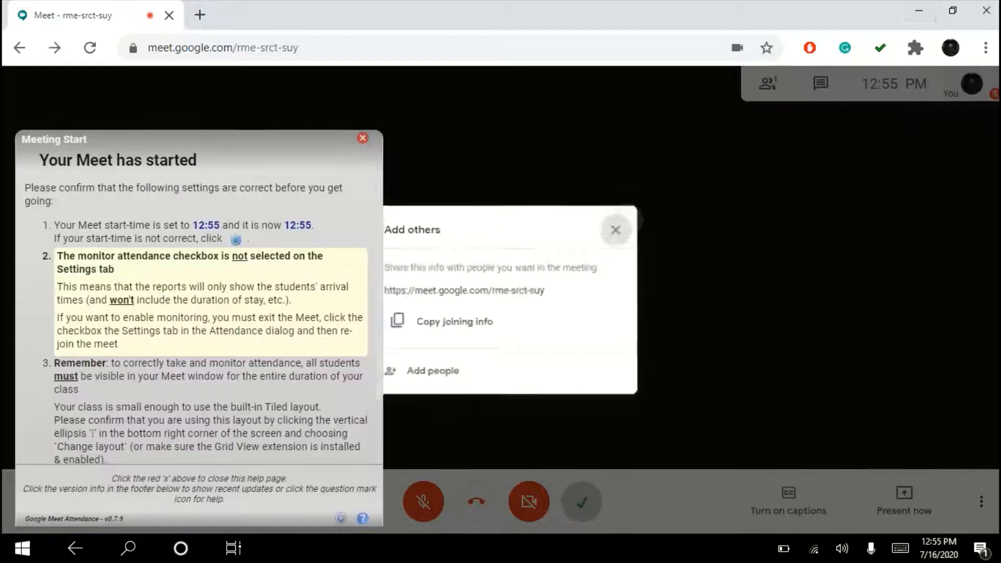
Dismiss the Add others dialog and the Meeting Start help, and hide the attendance panel.
left_click(615, 230)
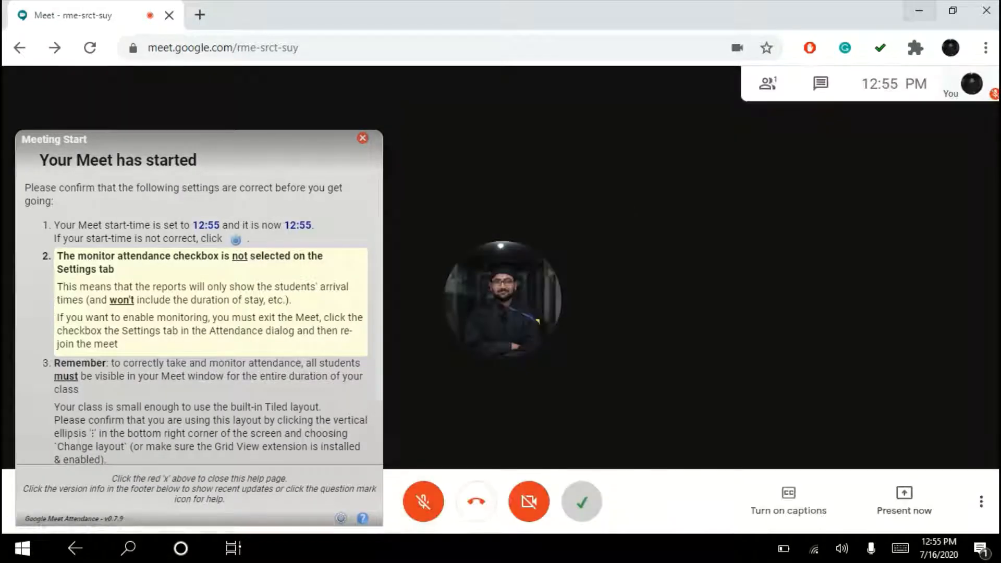
left_click(363, 139)
left_click(582, 502)
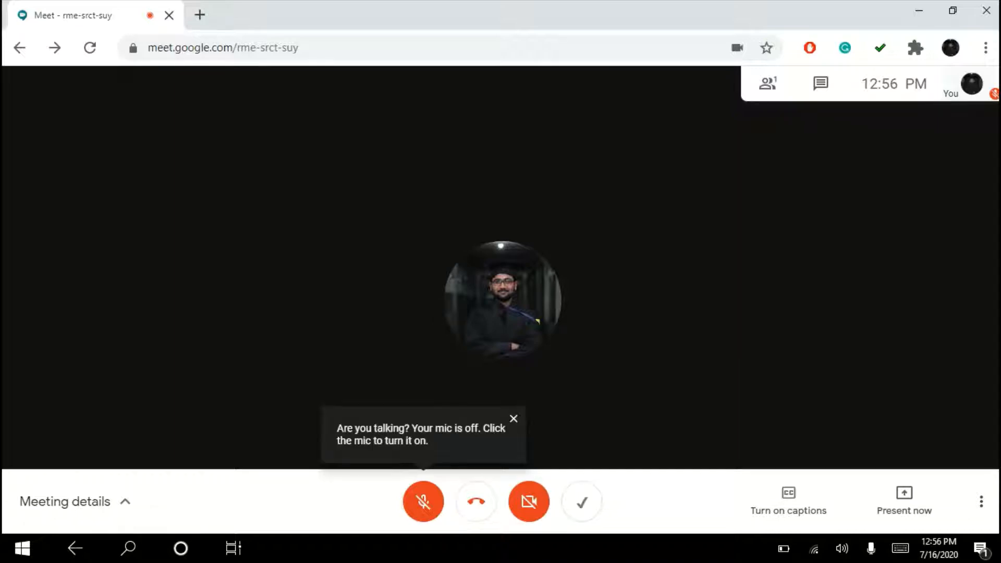
Launch OneNote for Windows 10 and return to the Google Meet window.
left_click(22, 548)
left_click(280, 413)
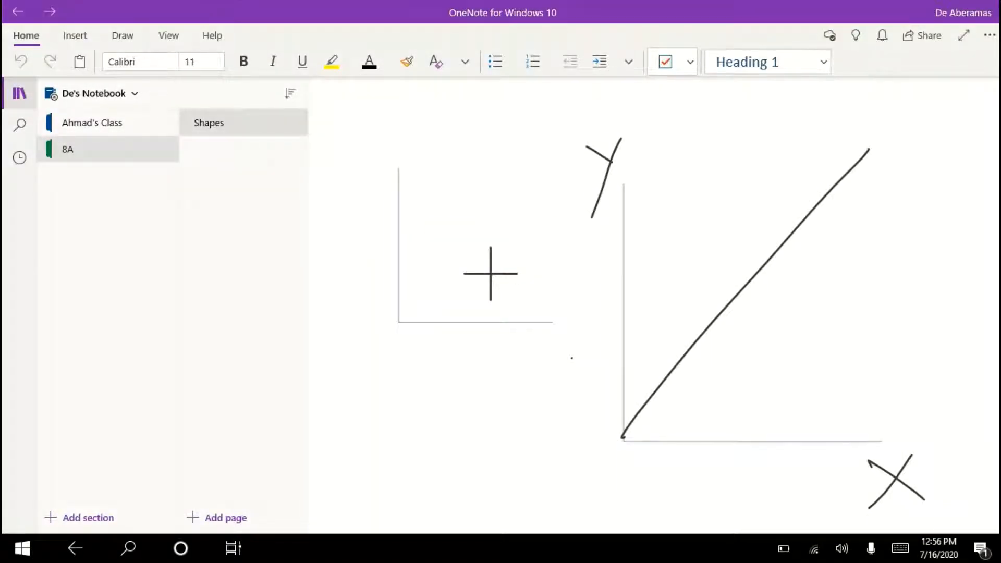
left_click(556, 246)
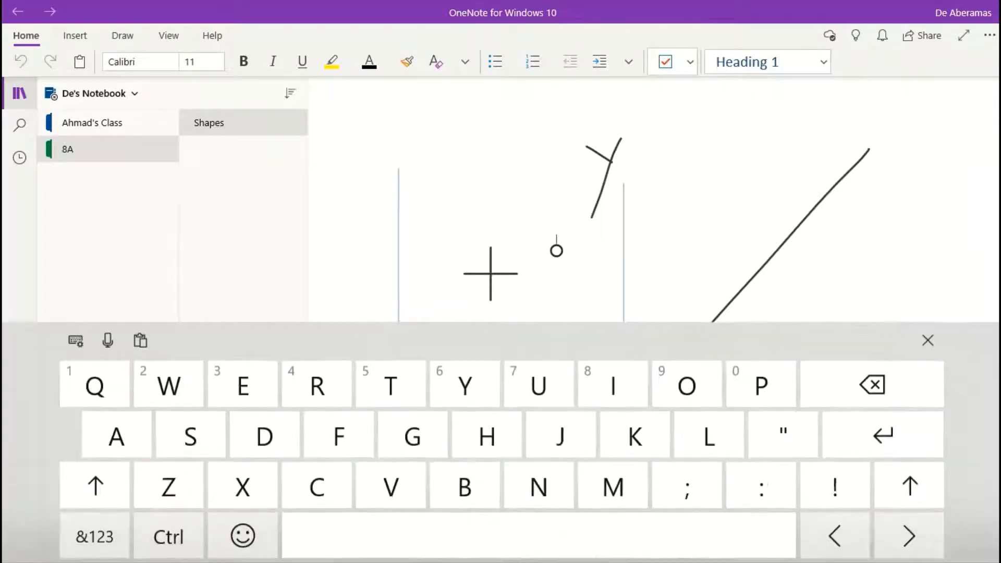
key("super+Tab")
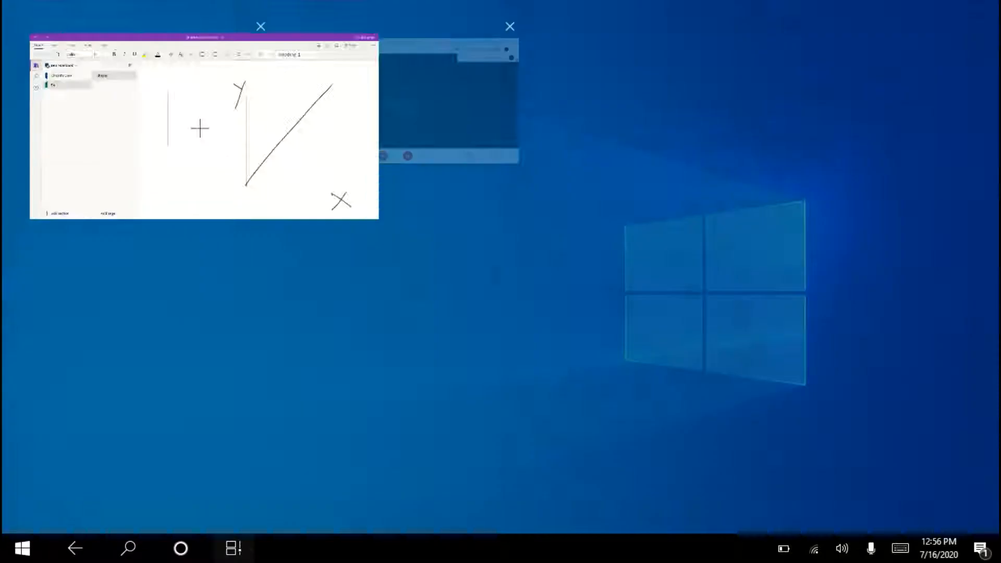
left_click(400, 107)
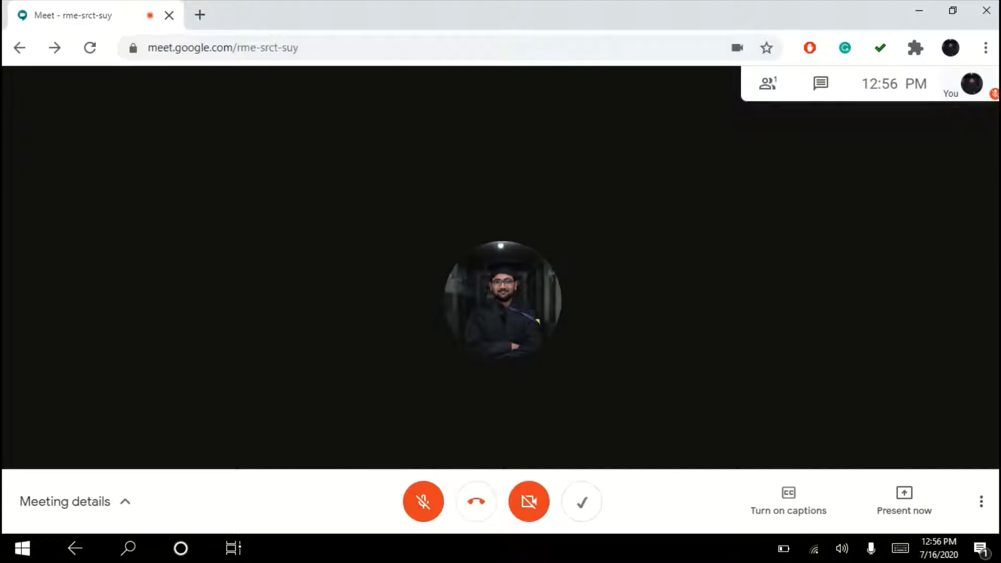
Present the entire screen in the meeting and hide the screen-sharing notice.
left_click(904, 500)
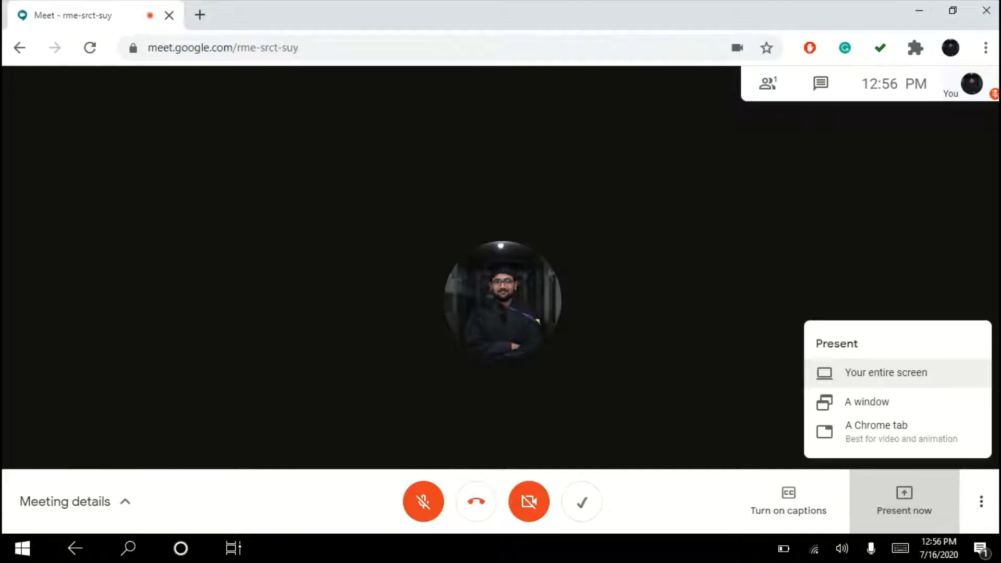
left_click(885, 372)
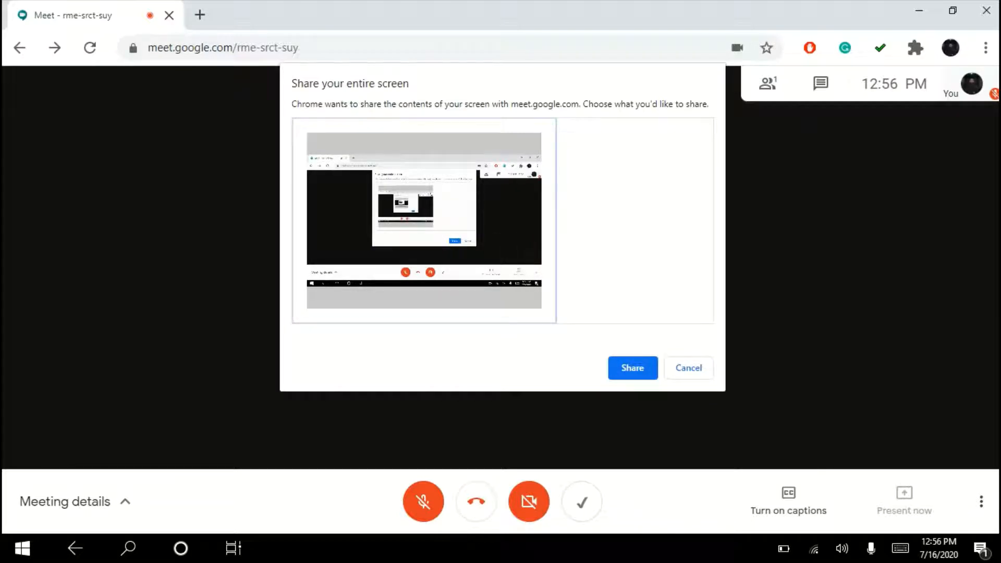
left_click(633, 368)
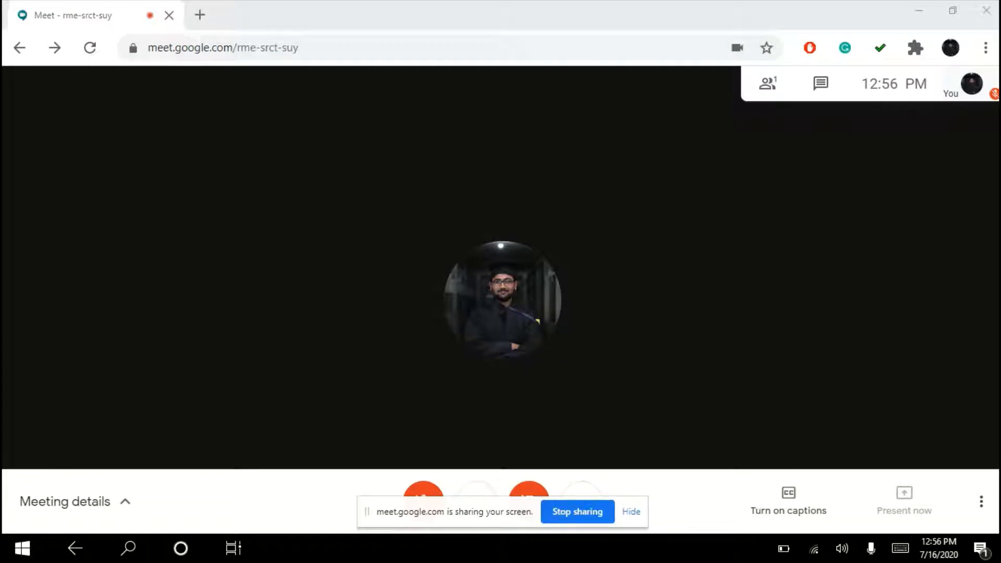
left_click(631, 512)
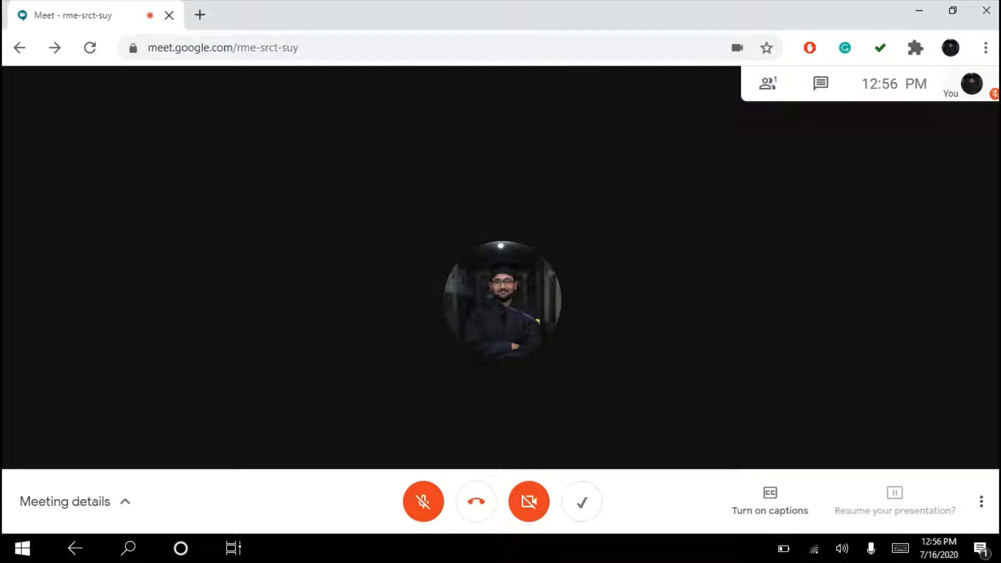
Switch to OneNote and add a new notebook section named IXO.
key("super+Tab")
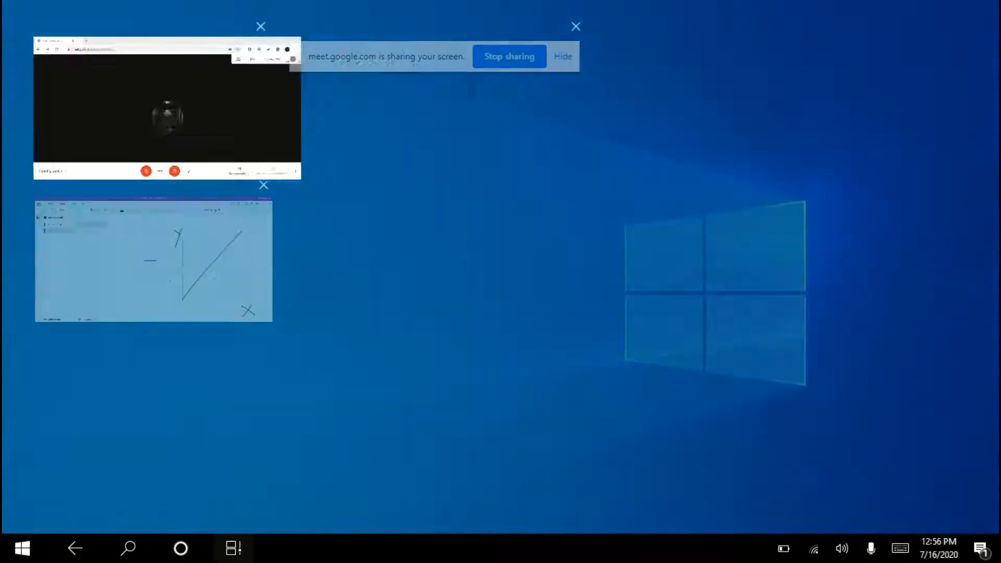
left_click(154, 260)
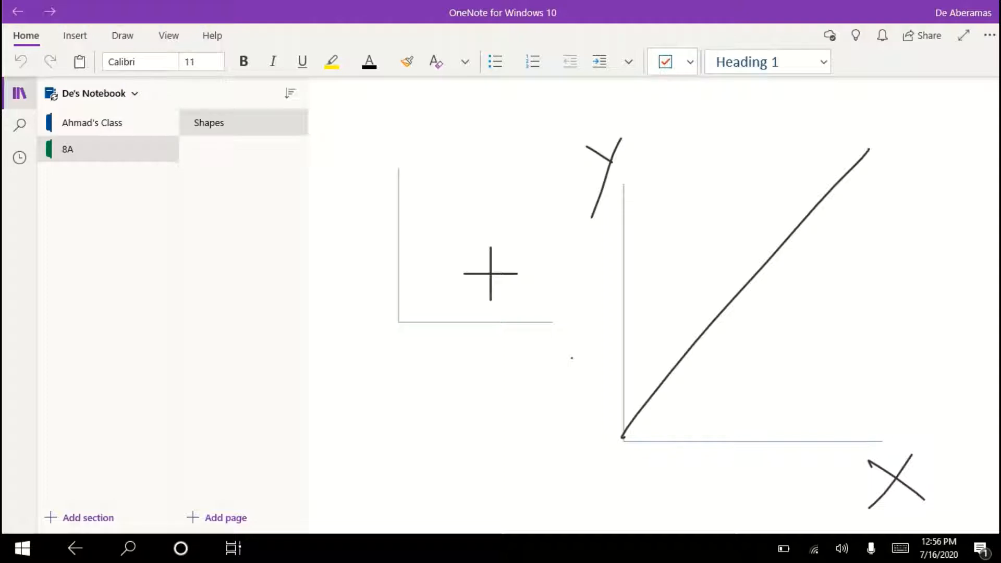
left_click(88, 517)
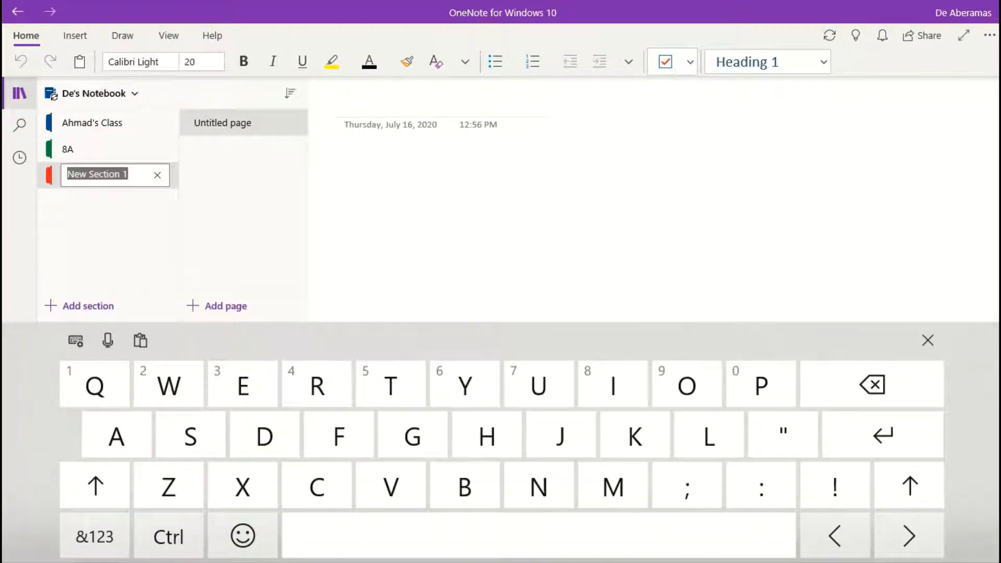
type("IX")
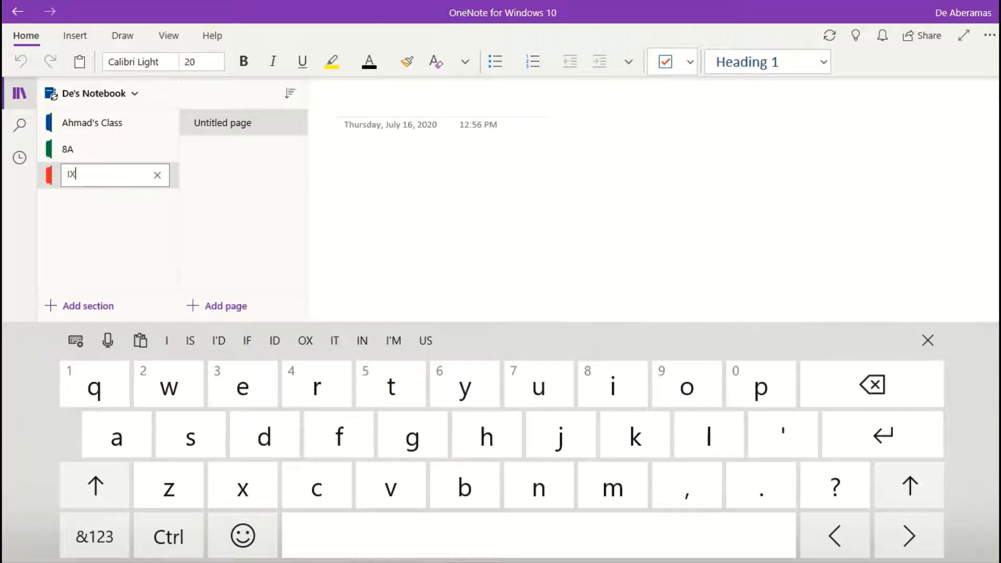
type("O")
key("Return")
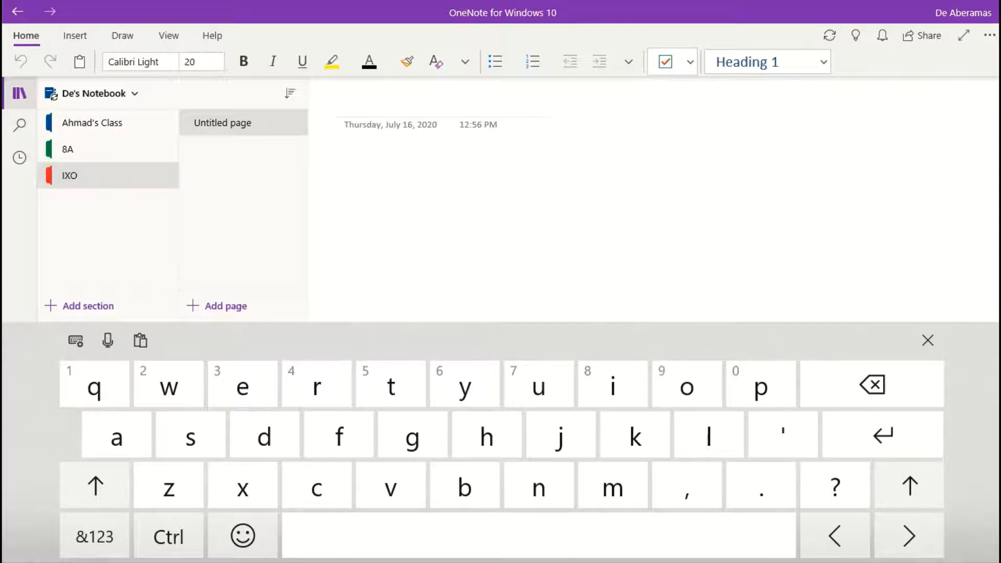
Title the untitled page in the IXO section "shapes" and dismiss the on-screen keyboard.
left_click(423, 95)
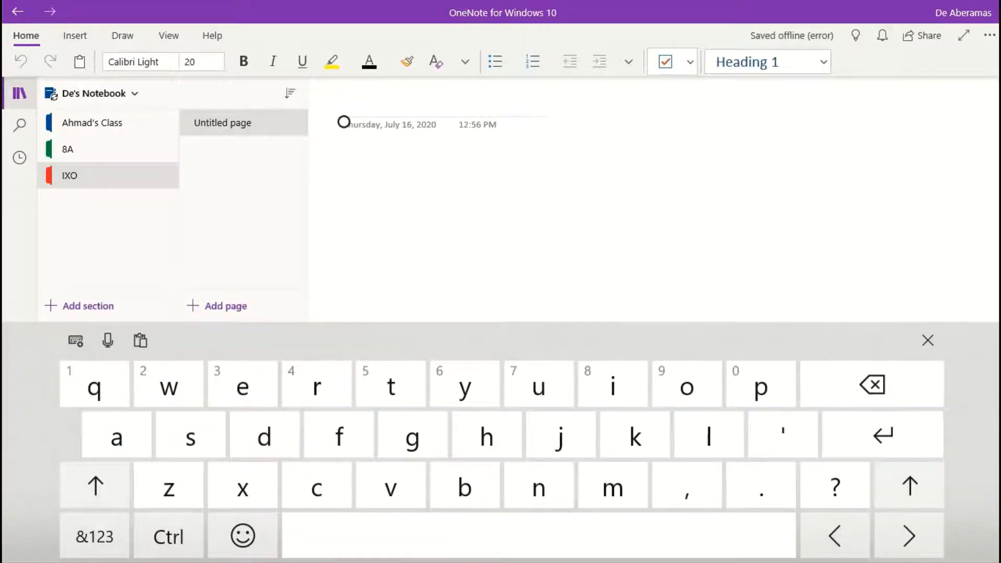
type("sh")
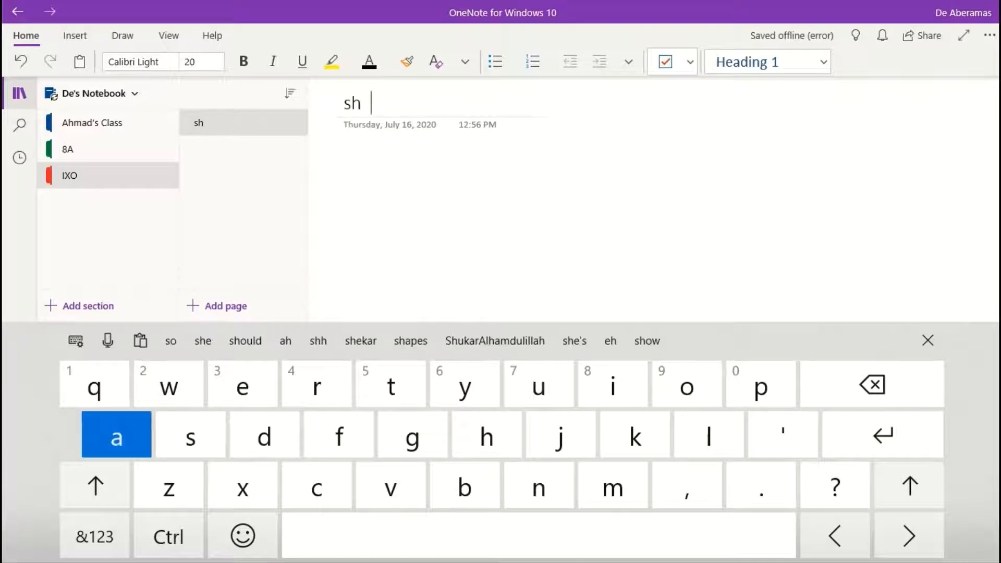
type("apes")
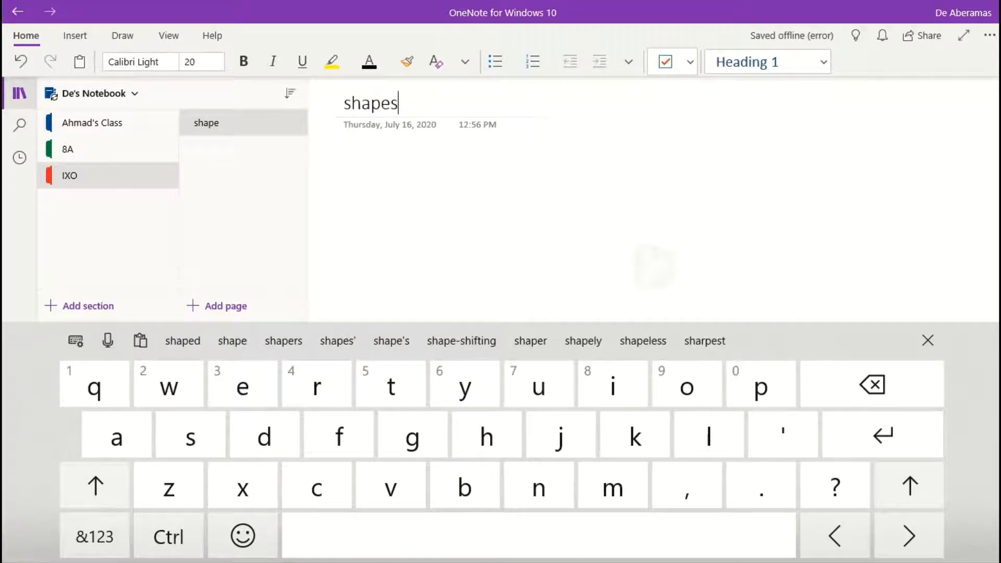
key("Return")
left_click(927, 340)
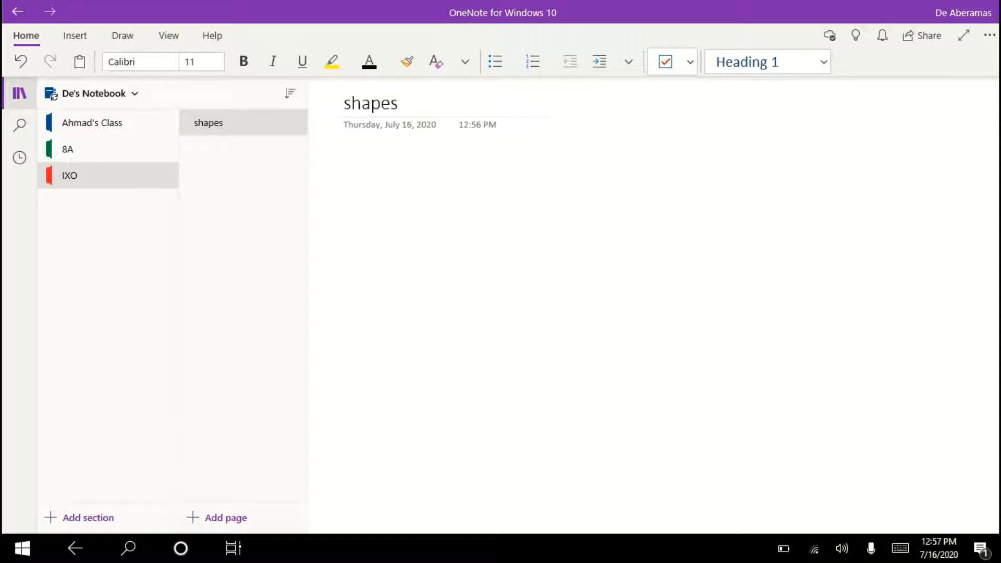
Add a text note in the blank page area with "Cricoe", "Triangle" and "Rectangle" on separate lines, leaving a gap before Rectangle.
left_click(651, 215)
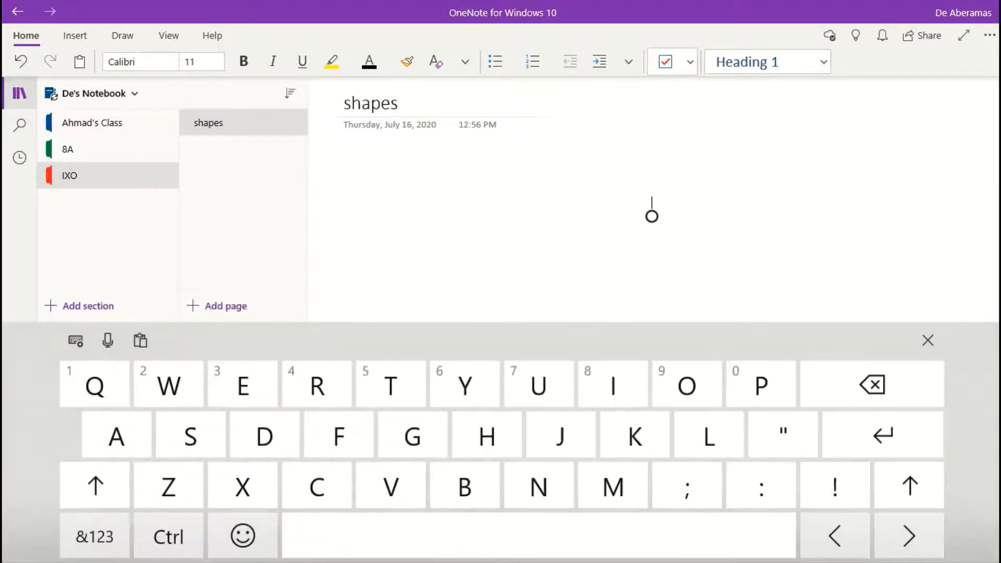
type("Cri")
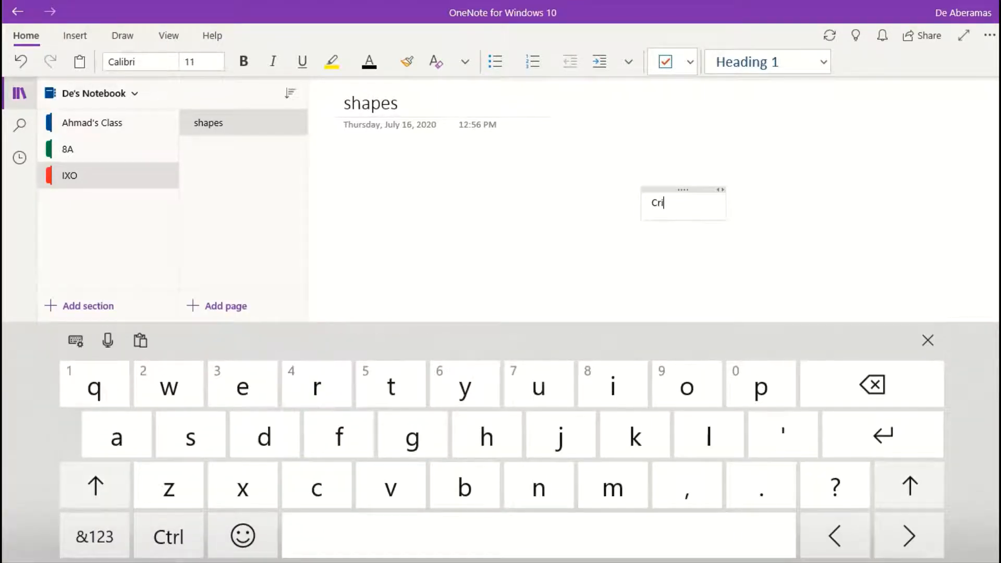
type("cle")
key("Return")
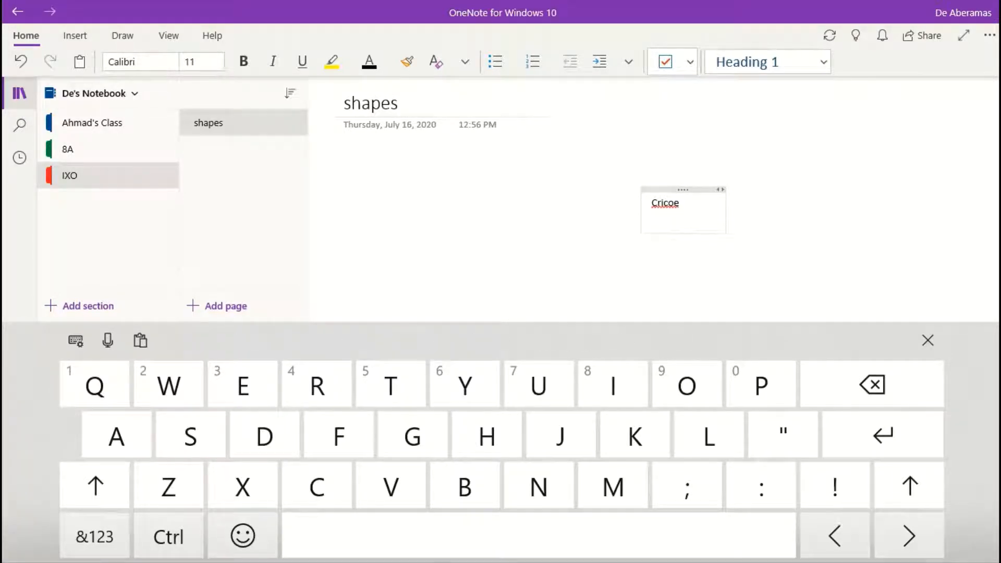
type("Tri")
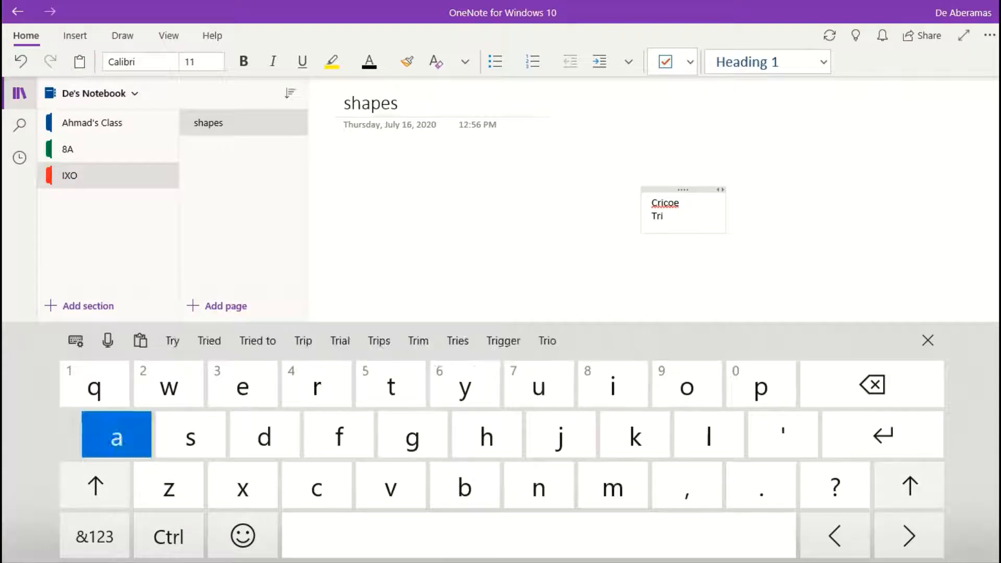
type("angle")
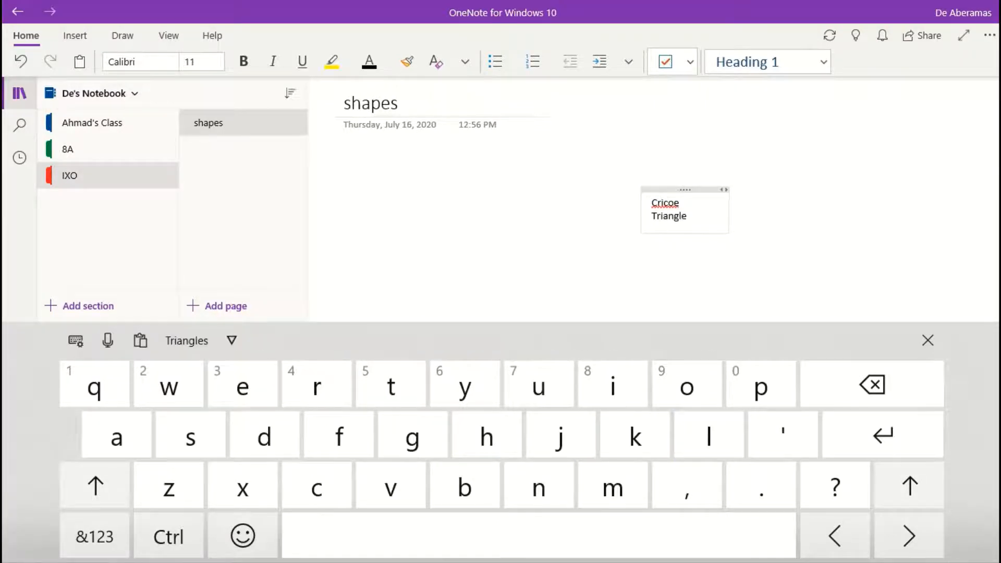
key("Return")
key("Return")
type("Re")
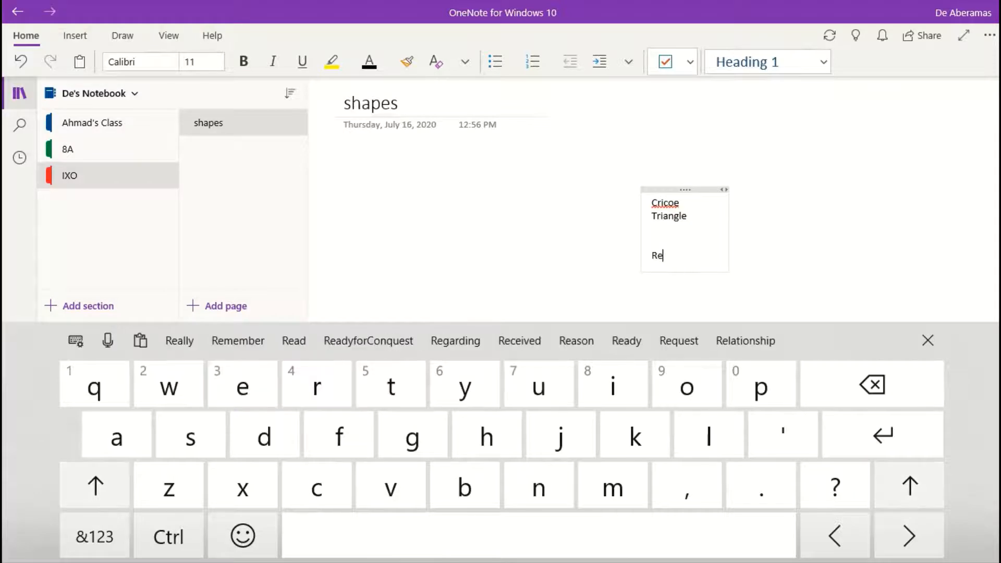
type("ct")
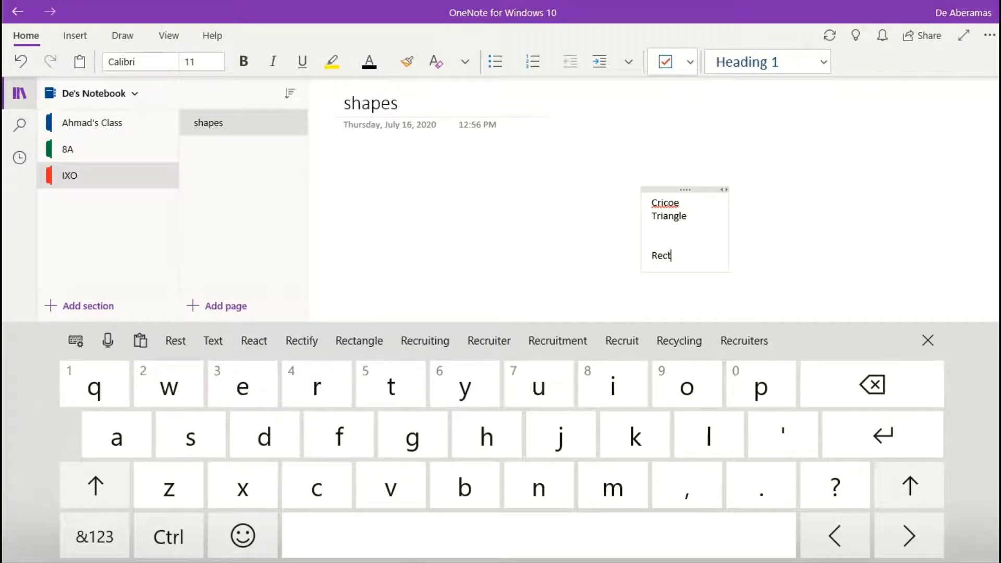
left_click(359, 341)
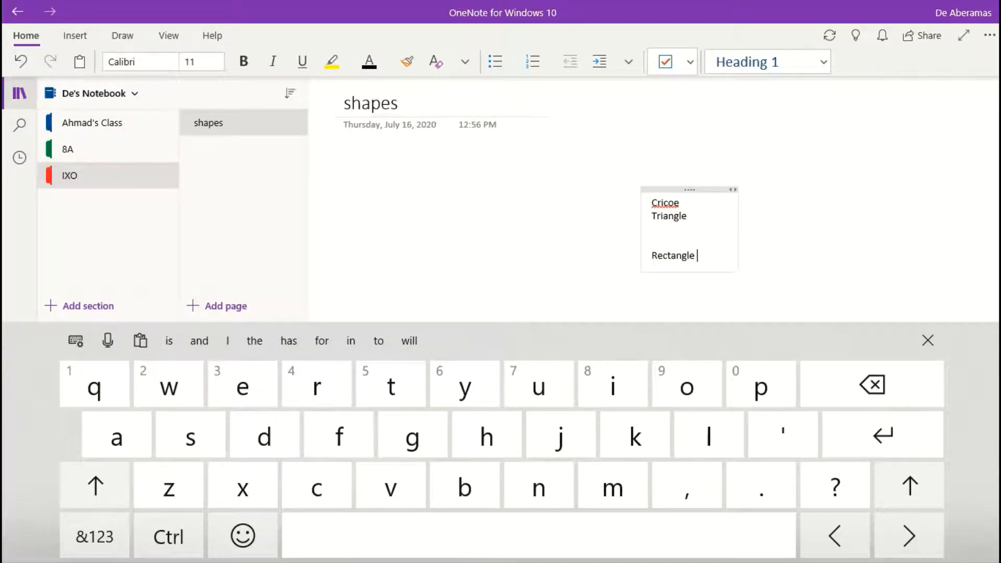
left_click(927, 340)
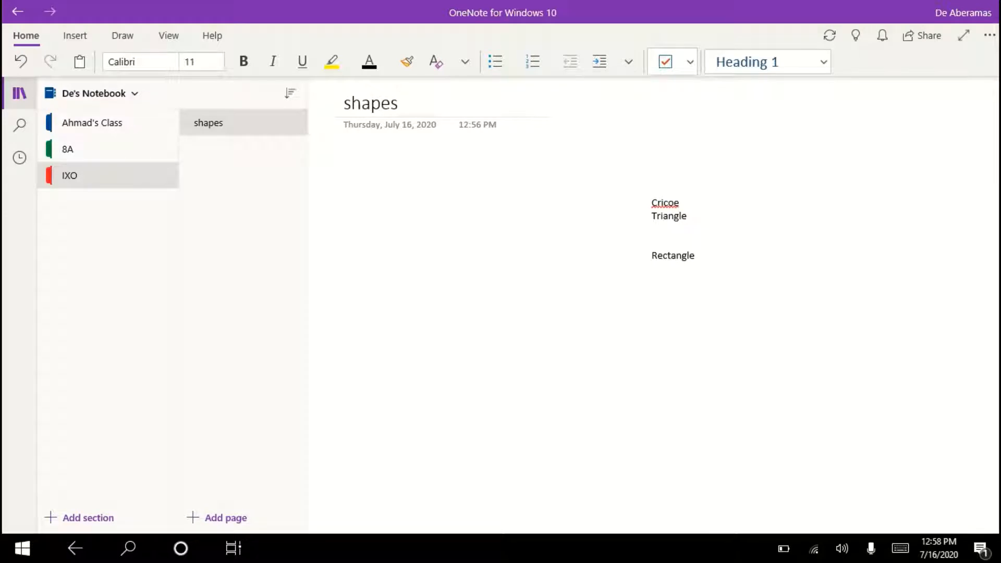
Correct the misspelled "Cricoe" to "Circle" using the spelling suggestions.
right_click(652, 211)
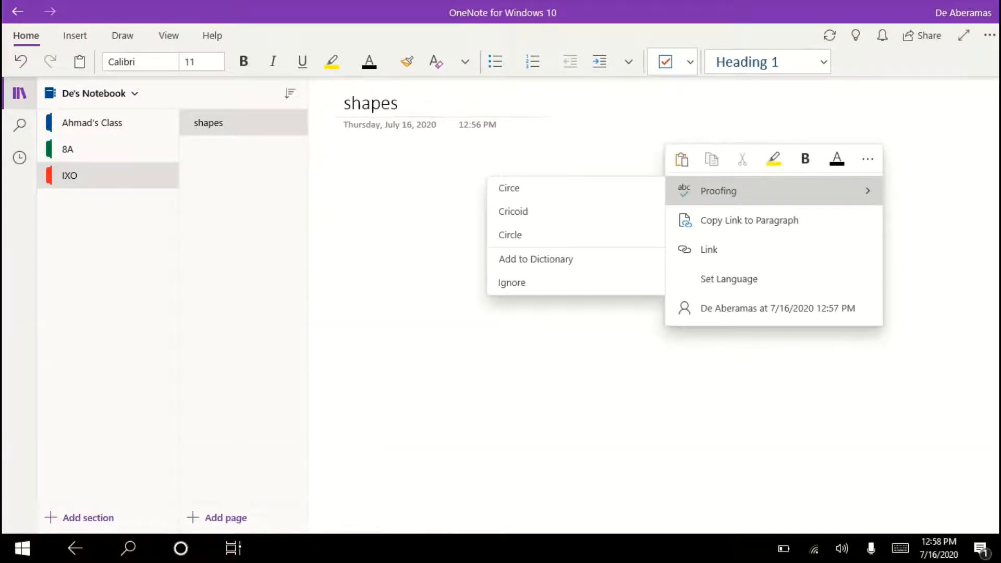
left_click(509, 235)
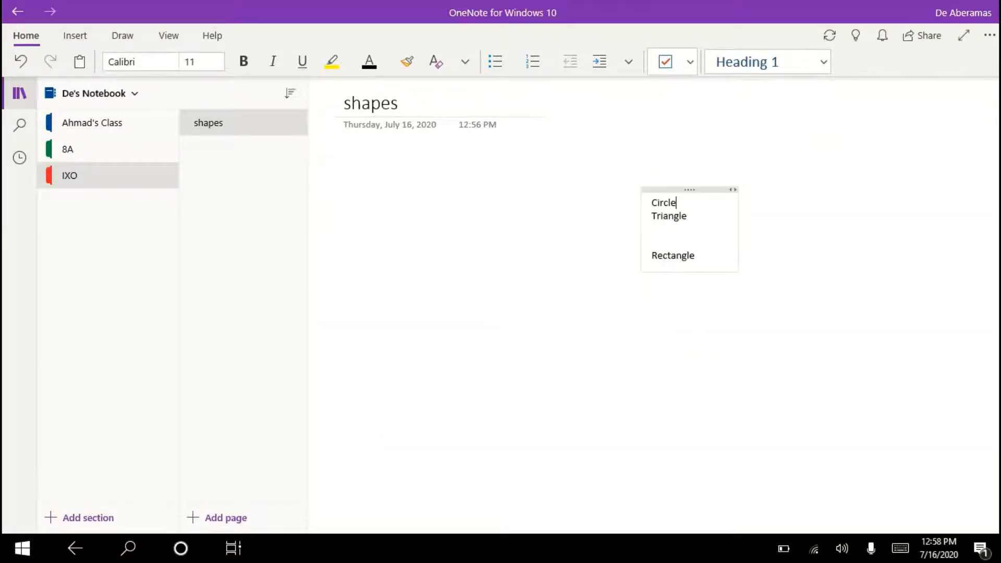
left_click(890, 334)
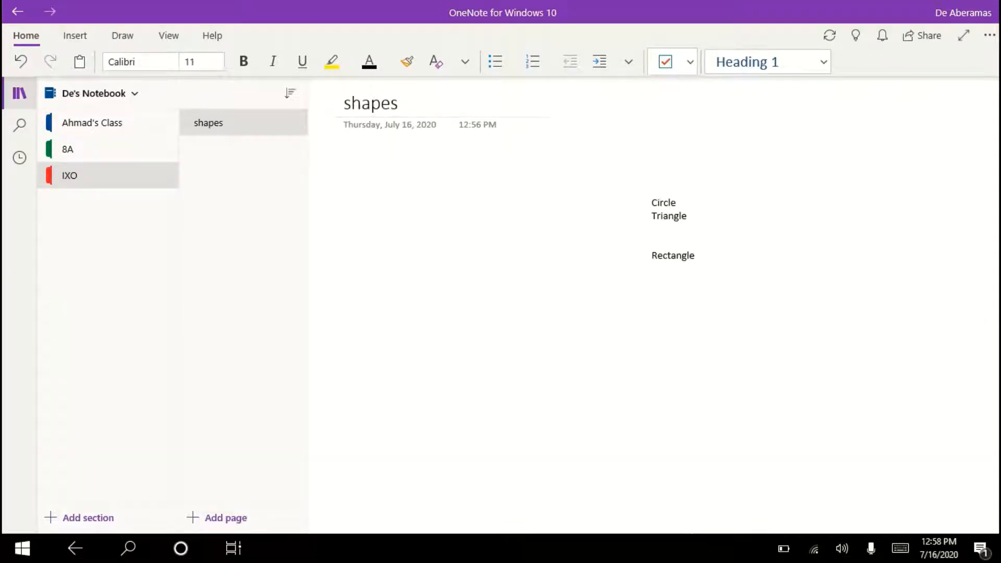
Set the font size of the Circle, Triangle and Rectangle lines to 16.
double_click(669, 216)
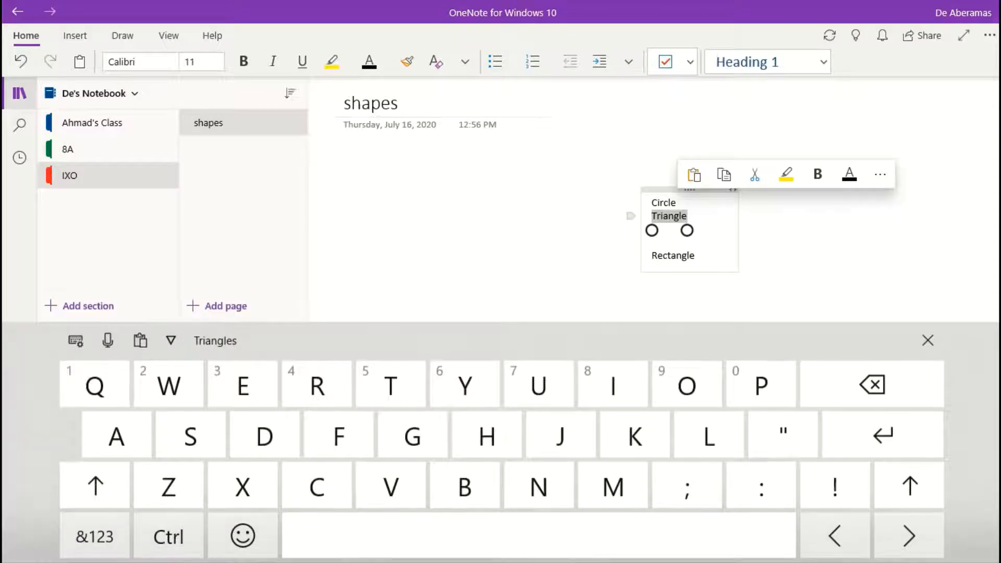
left_click_drag(687, 230, 697, 269)
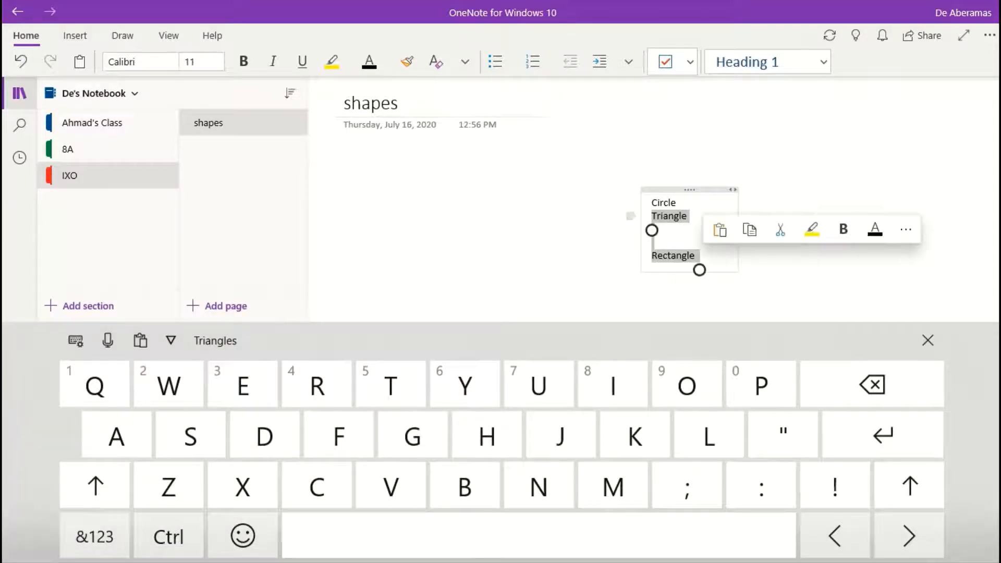
left_click_drag(651, 230, 652, 217)
left_click(219, 61)
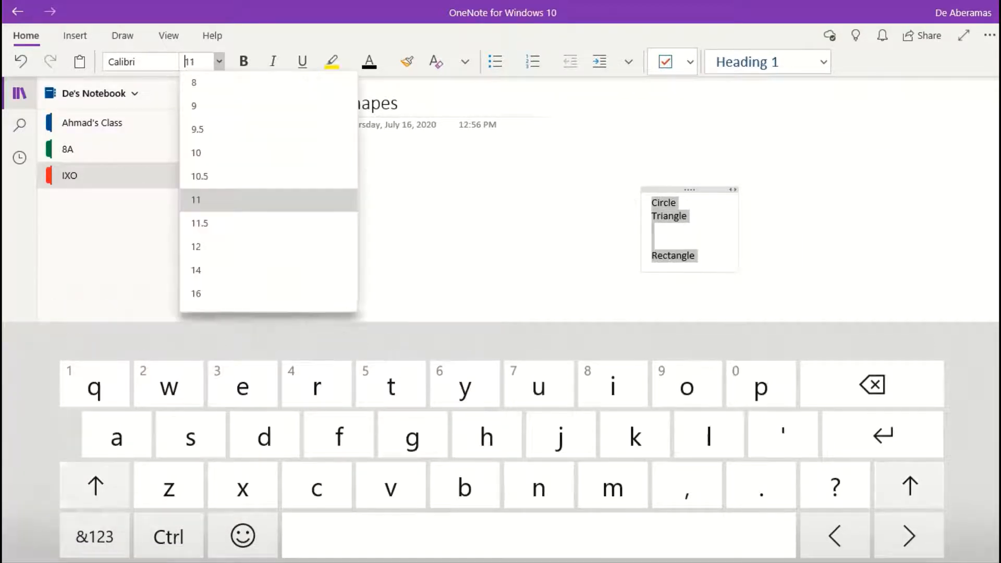
left_click(196, 293)
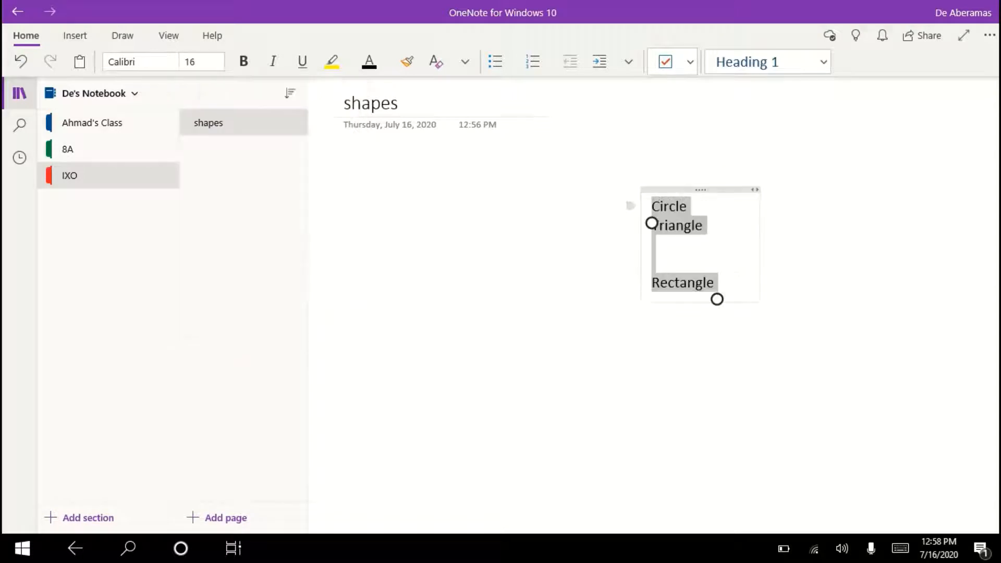
Colour the three shape names red and give them a yellow highlight.
left_click(369, 61)
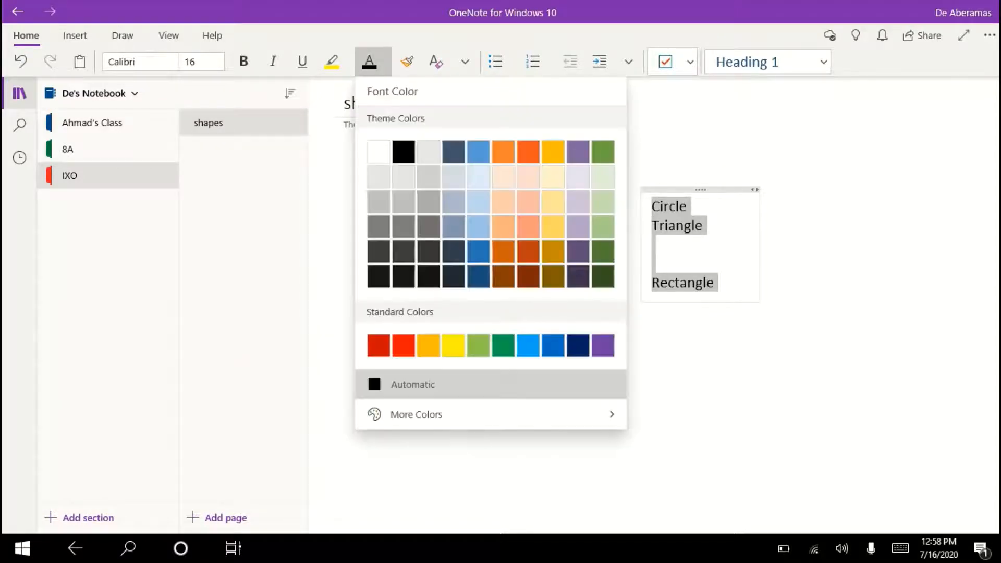
left_click(554, 227)
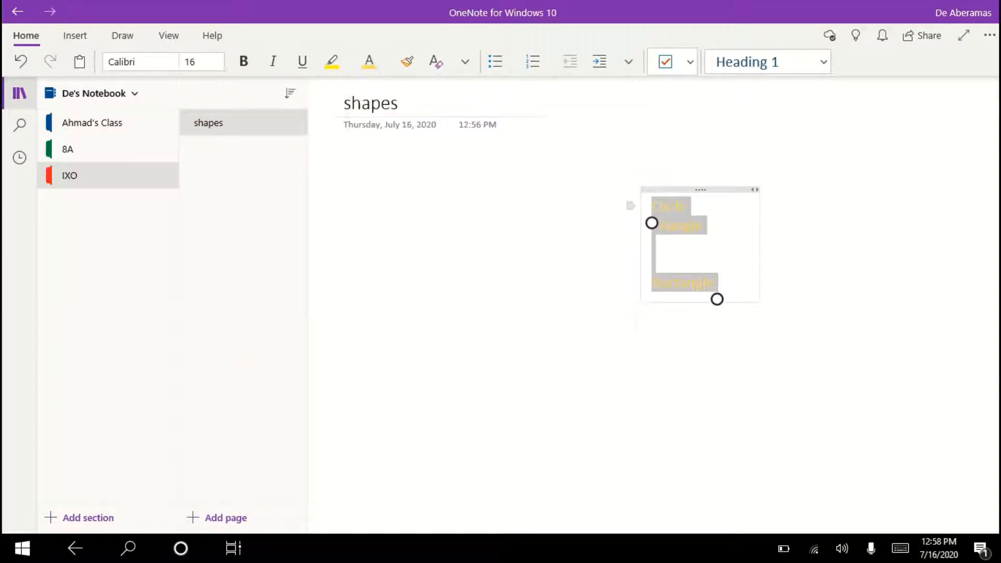
left_click(369, 61)
left_click(402, 345)
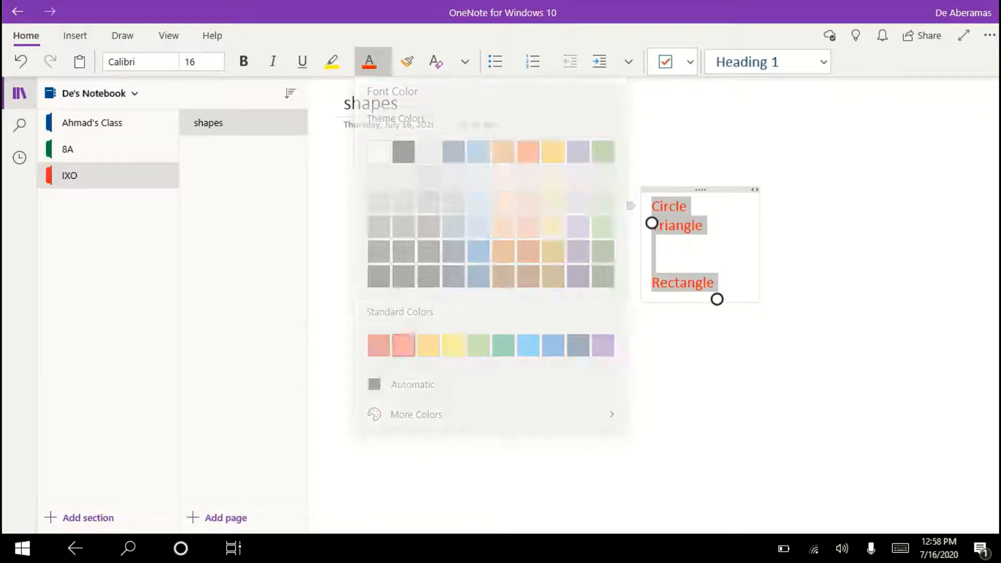
left_click(331, 62)
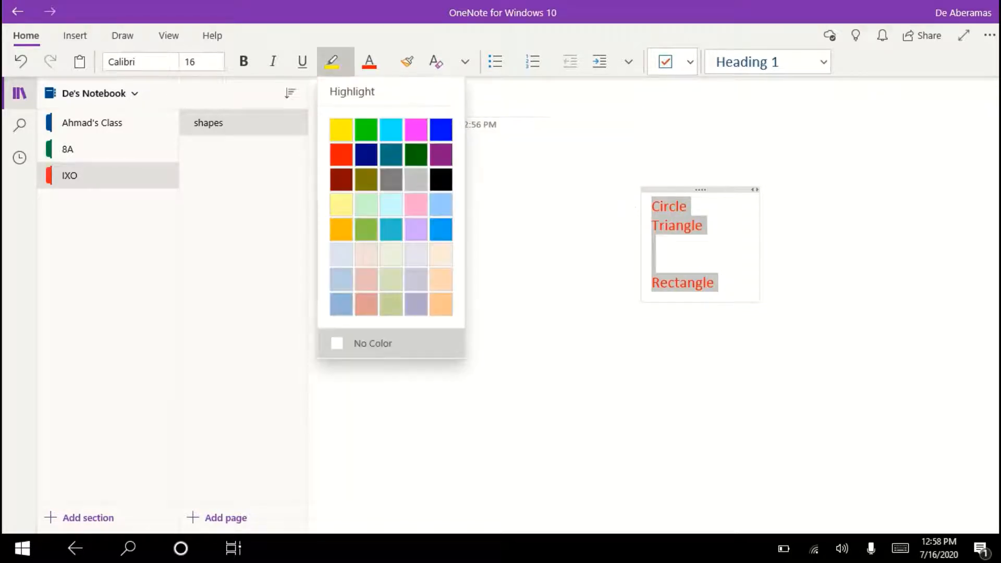
left_click(340, 130)
left_click(687, 223)
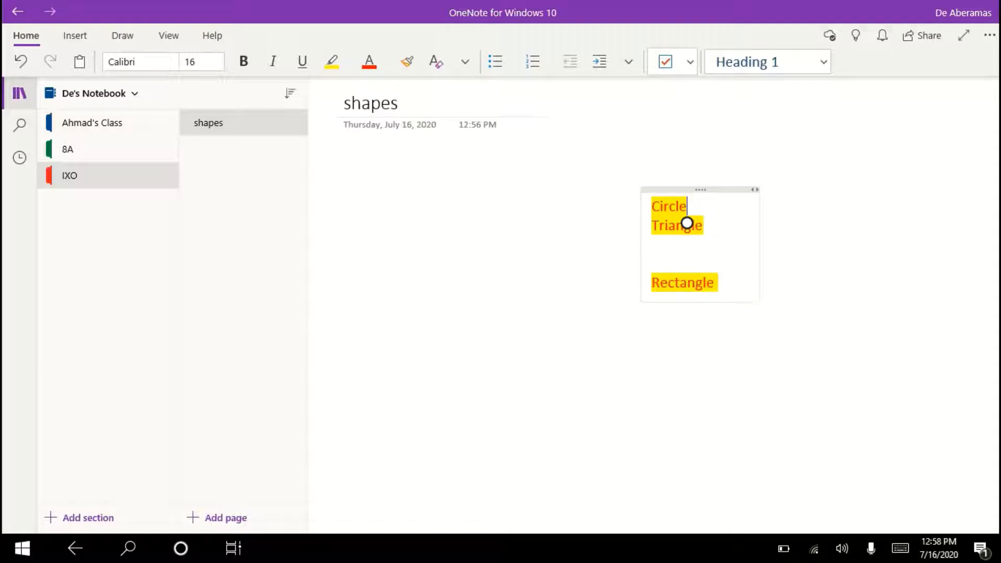
Turn on bold, underline and italic at the end of the Circle line without selecting any text.
key("ctrl+b")
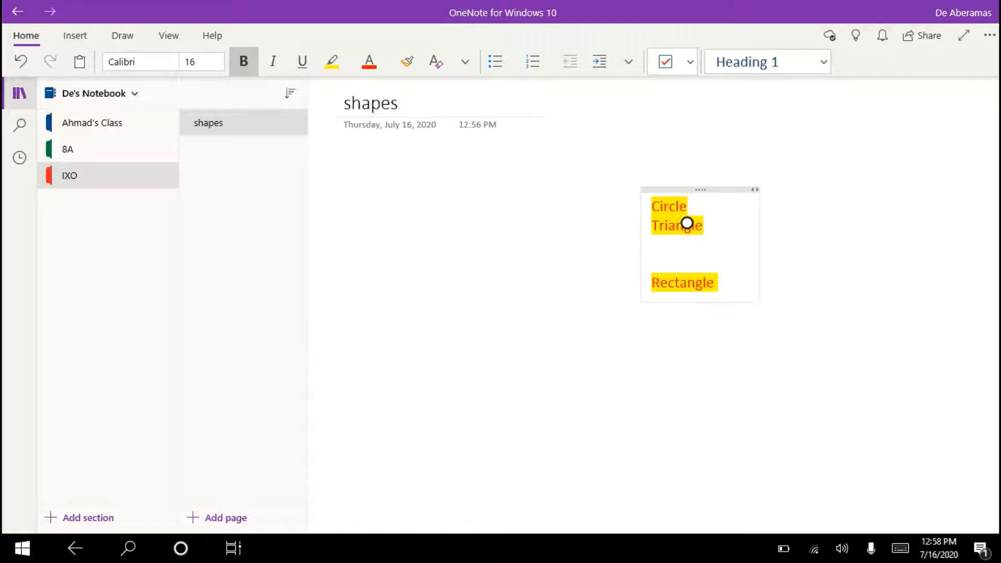
key("ctrl+u")
key("ctrl+i")
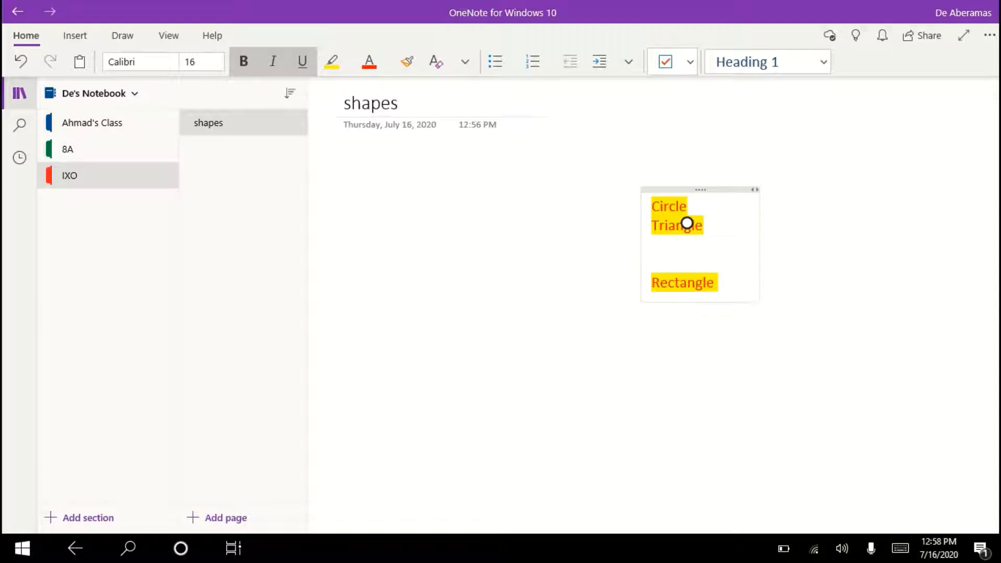
Change the font of the Circle, Triangle and Rectangle lines to Algerian.
left_click(125, 62)
left_click(687, 223)
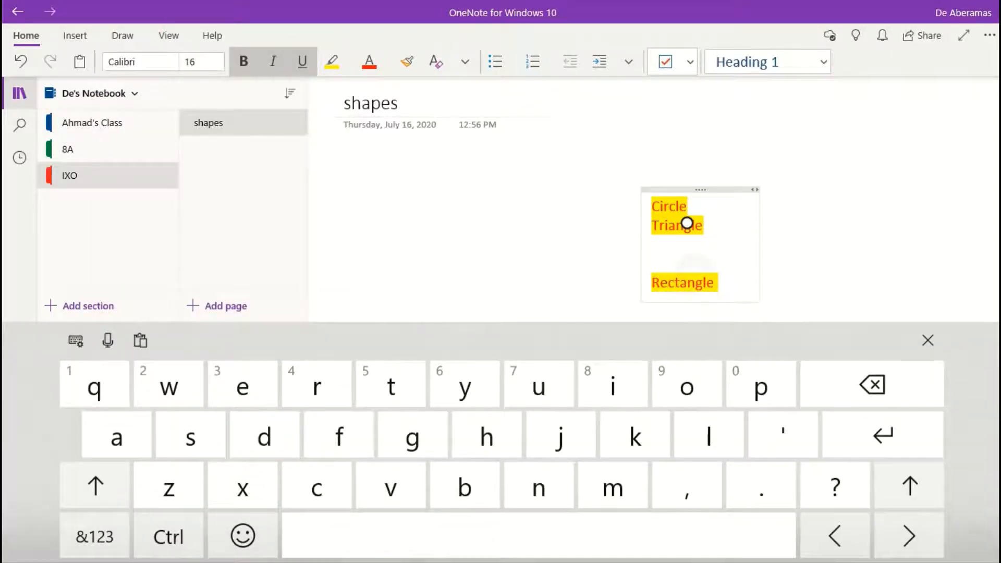
double_click(683, 282)
left_click_drag(651, 293, 652, 209)
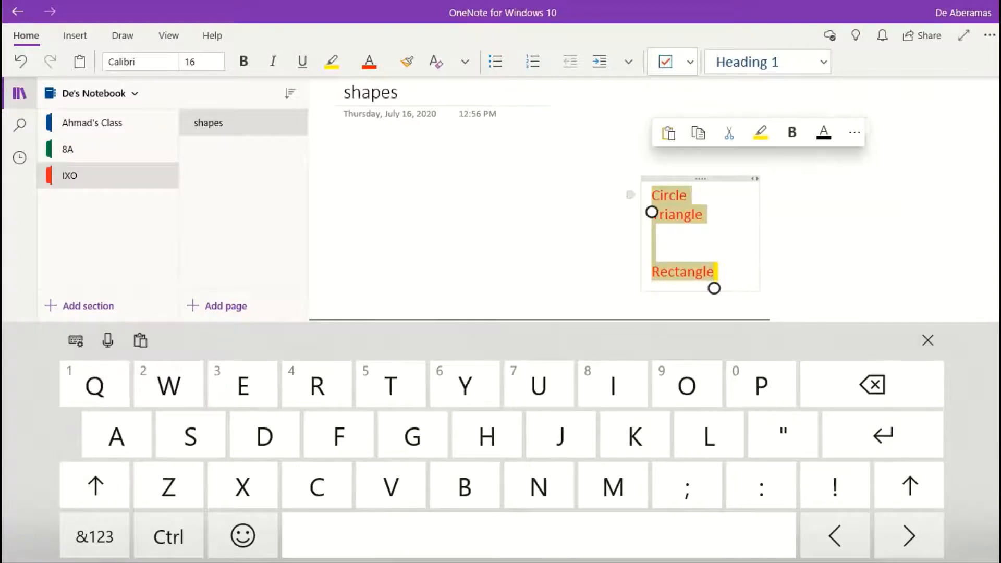
left_click(125, 61)
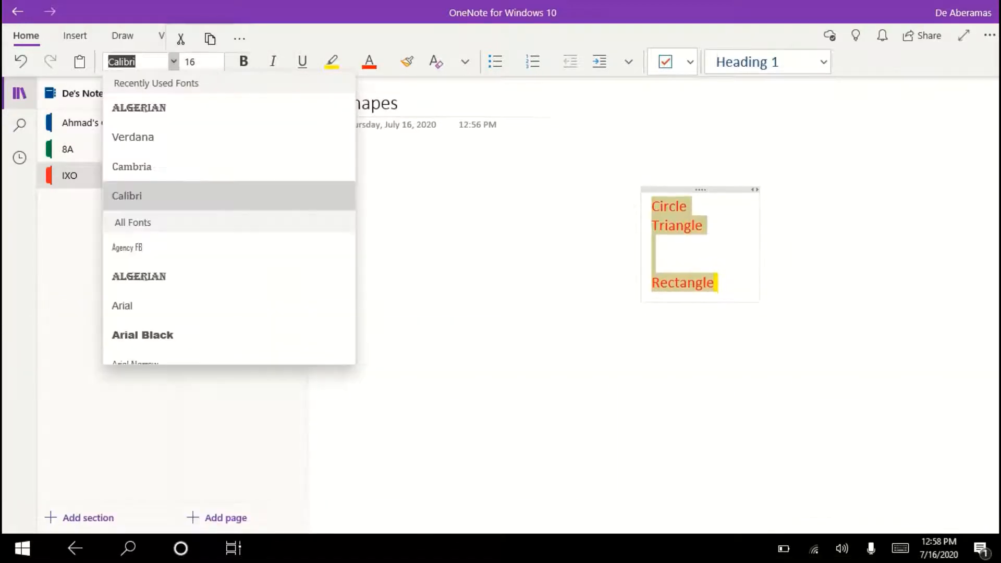
left_click(139, 107)
left_click(871, 338)
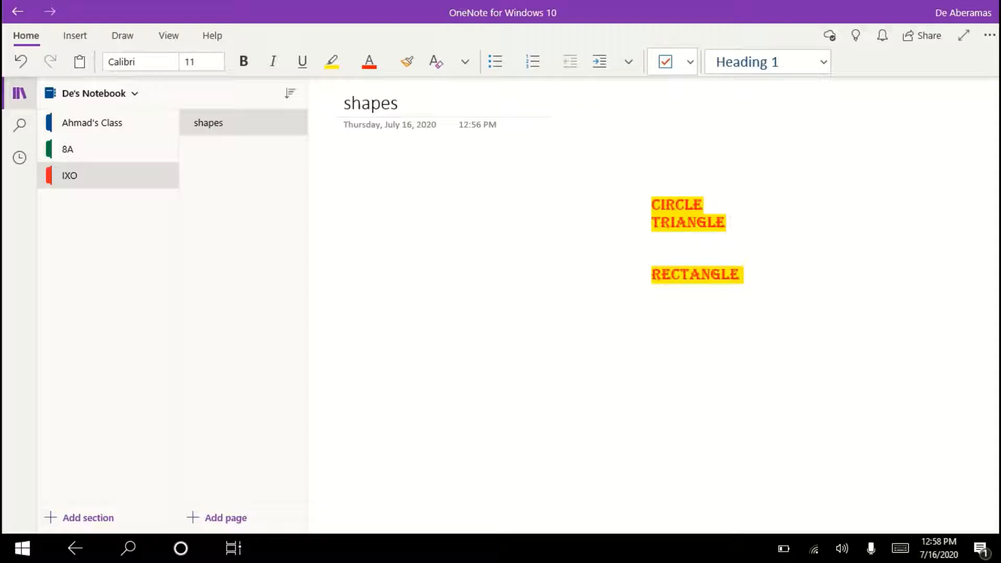
Start a bulleted list with solid round bullets in the blank page area left of the shape names.
left_click(392, 215)
left_click(496, 61)
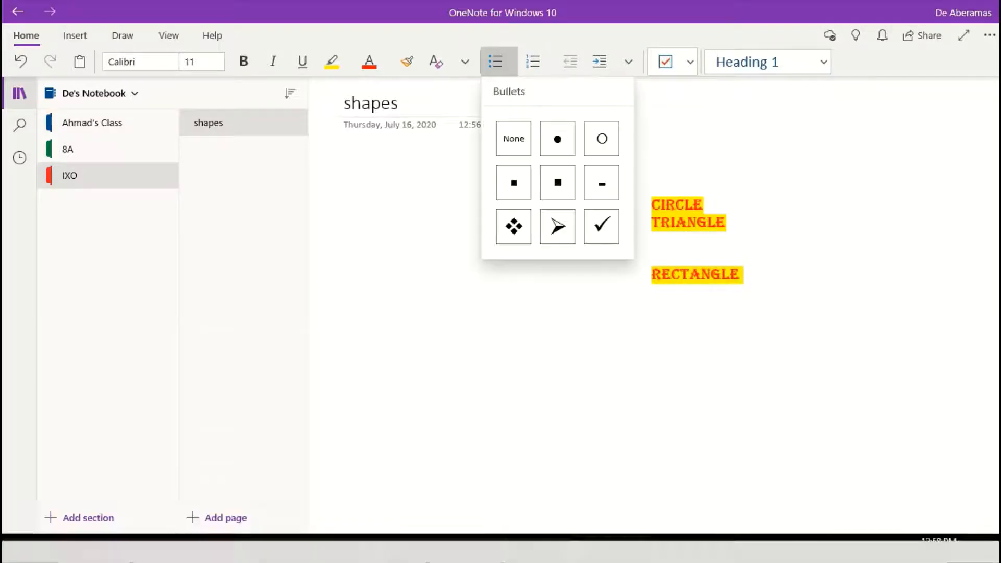
left_click(558, 136)
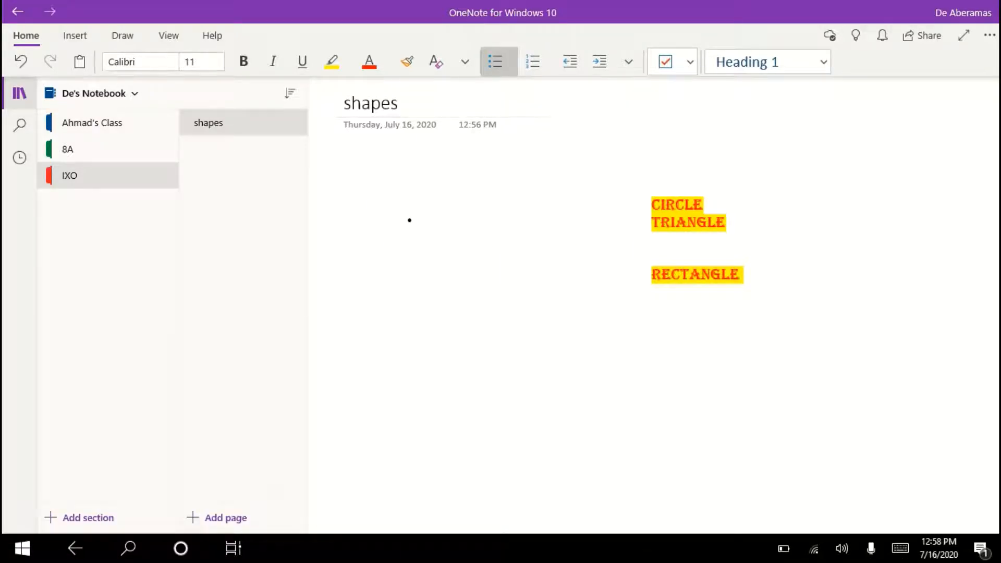
Convert the empty bulleted line to 1, 2, 3 numbering and decrease its indent.
left_click(422, 233)
left_click(533, 61)
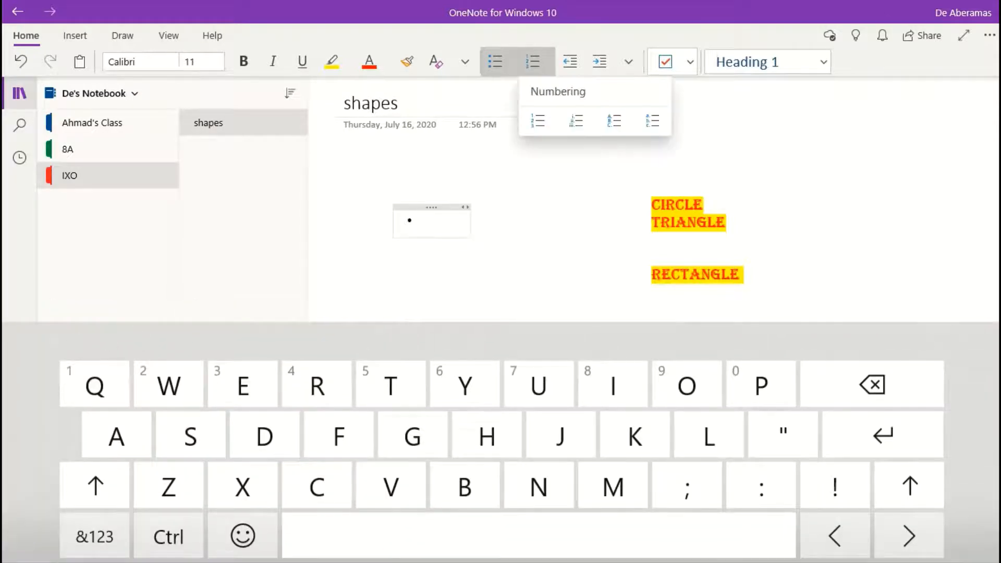
left_click(537, 120)
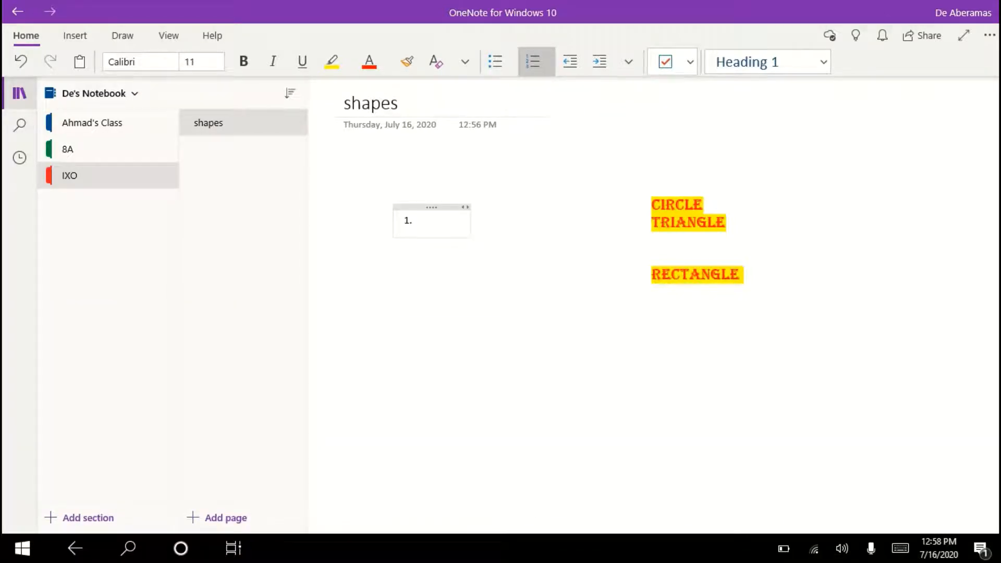
left_click(570, 61)
left_click(628, 61)
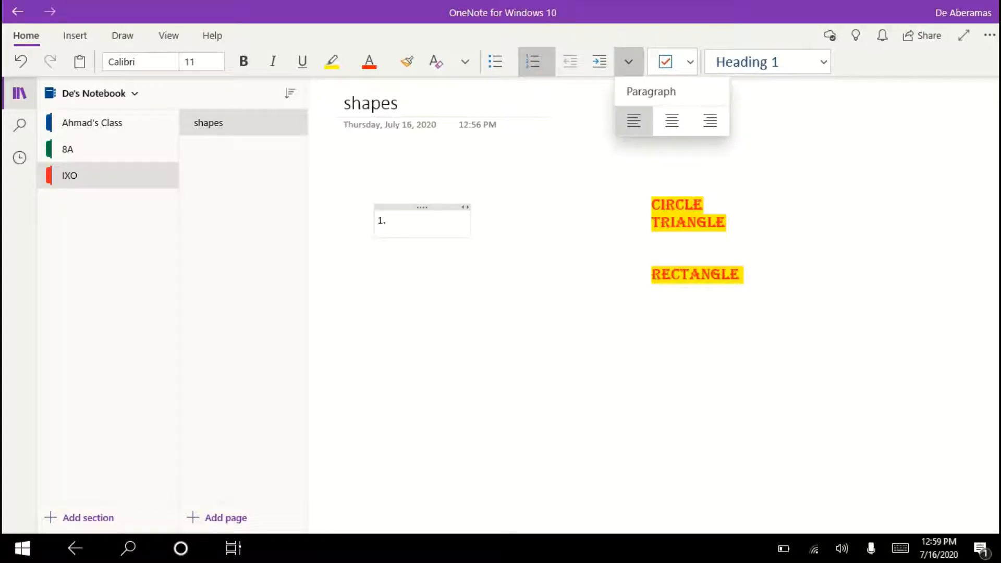
left_click(628, 61)
Add a To Do tag in the blank area right of the shape names, then check and uncheck its box.
left_click(923, 228)
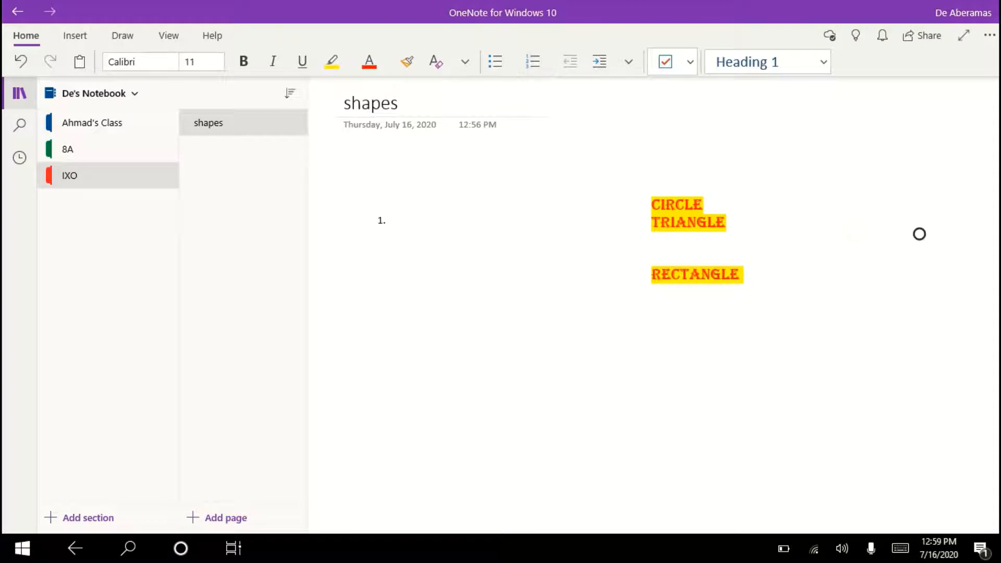
left_click(854, 239)
left_click(690, 62)
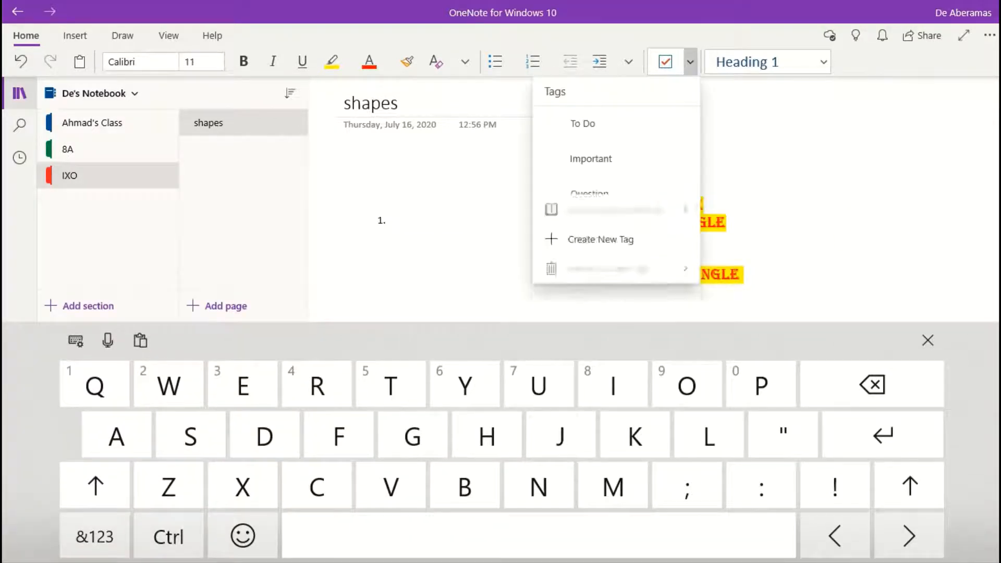
left_click(579, 123)
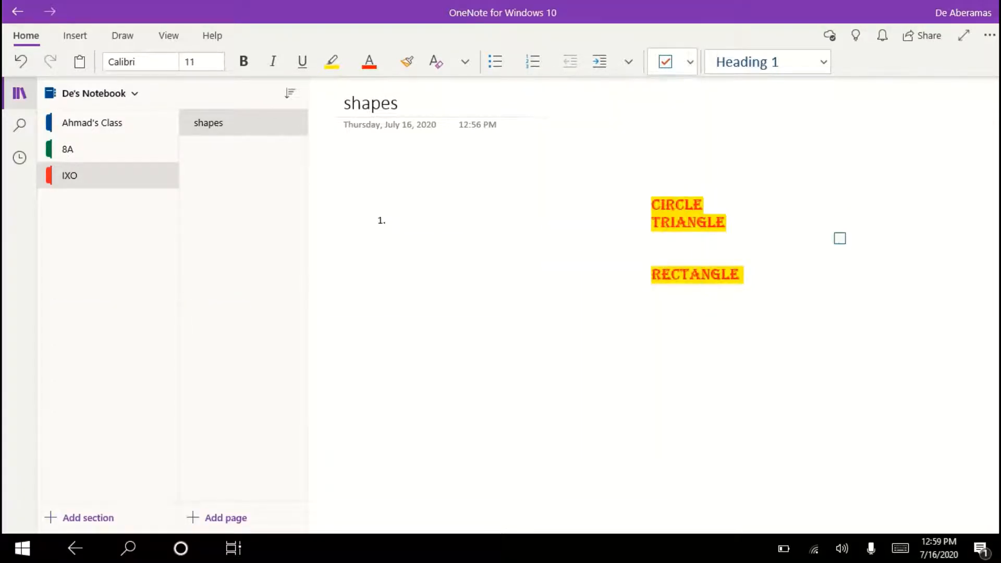
left_click(840, 238)
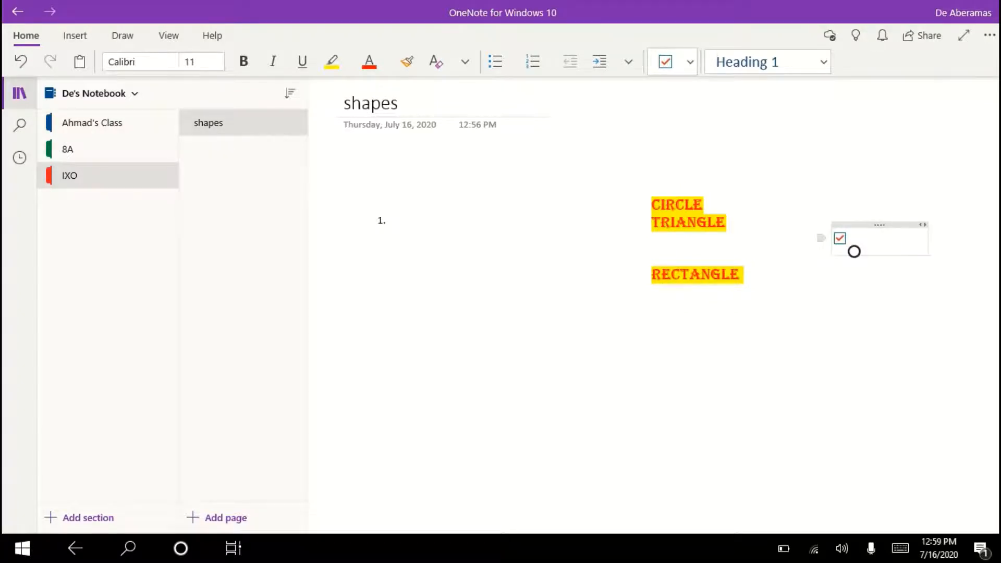
left_click(840, 238)
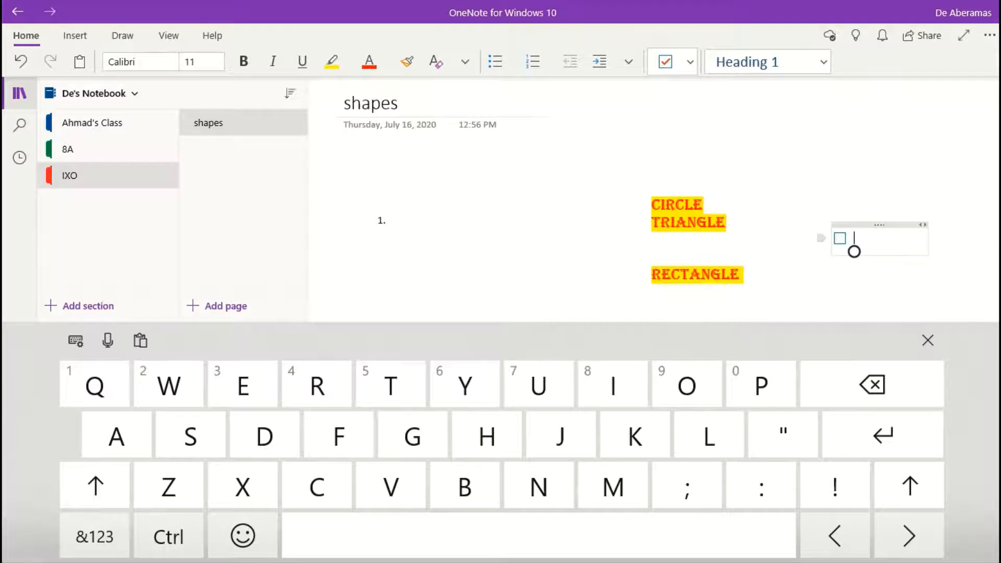
Fill the to-do list with the items "Video", "Explanation" and "Feedback", each on its own line.
type("Video")
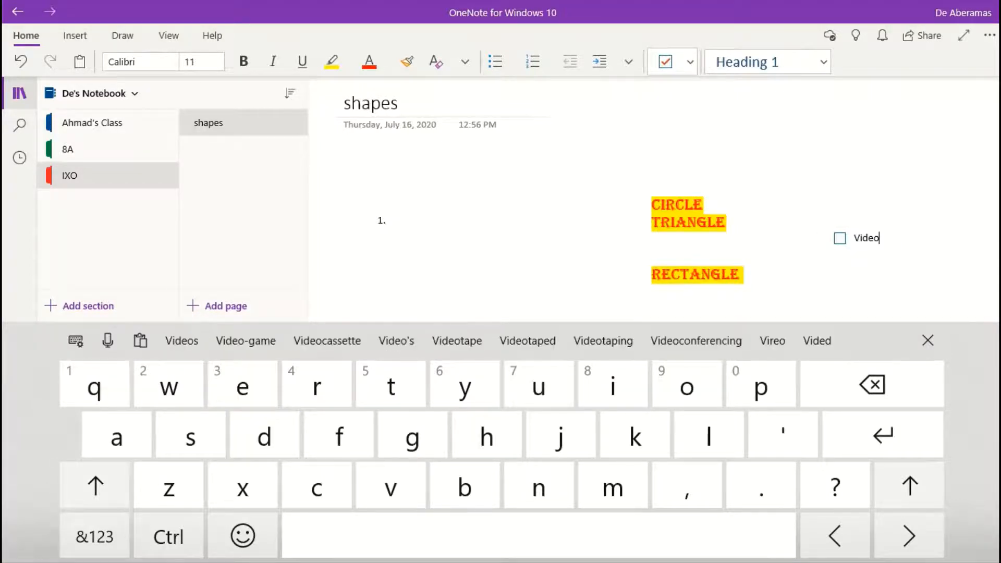
key("Return")
type("E")
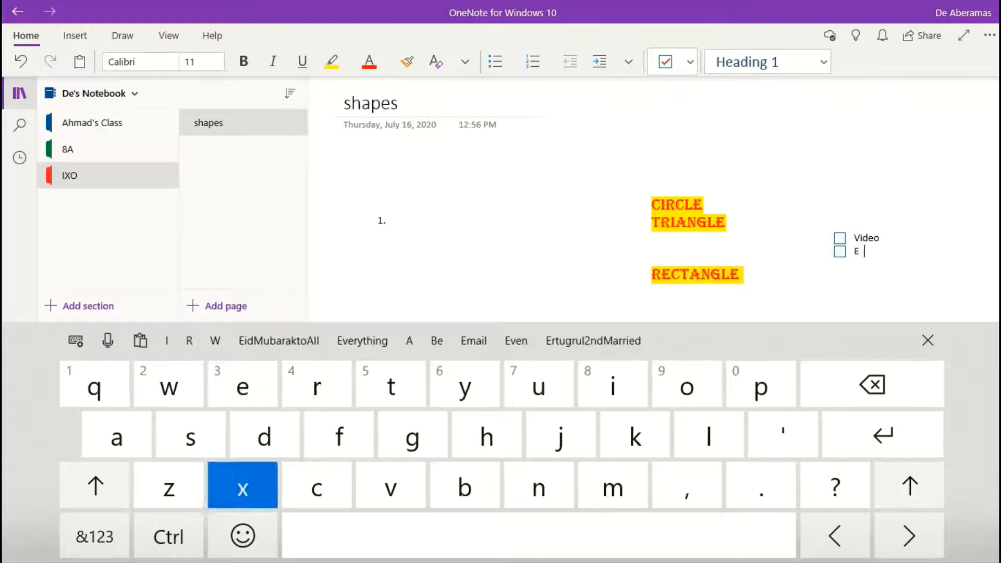
type("xplan")
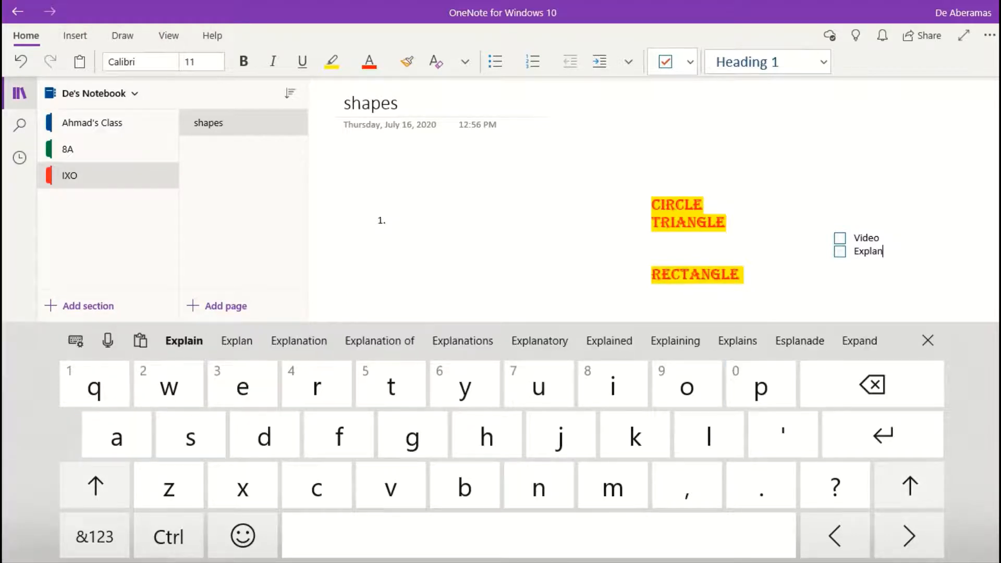
left_click(379, 340)
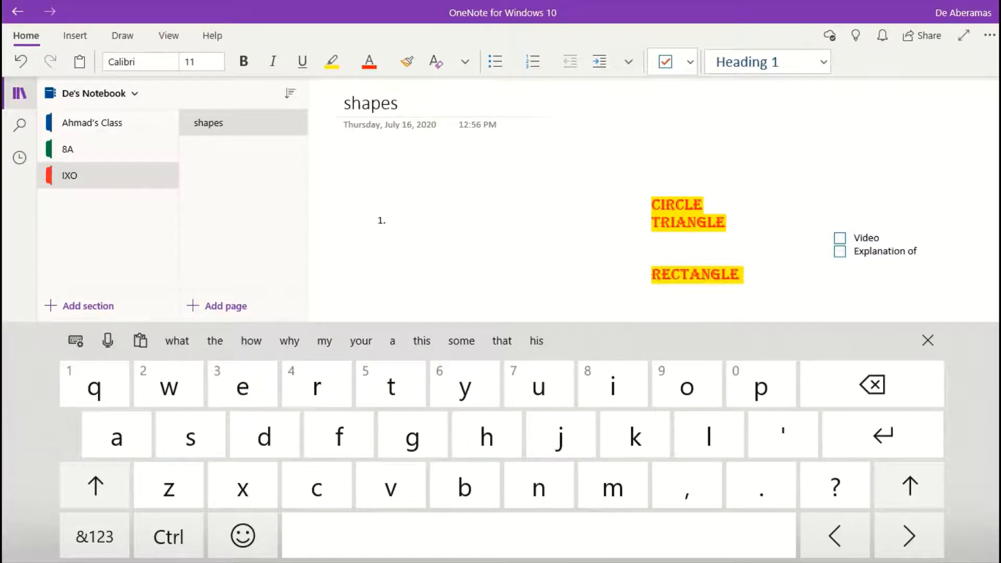
key("BackSpace")
key("BackSpace")
key("BackSpace")
key("Return")
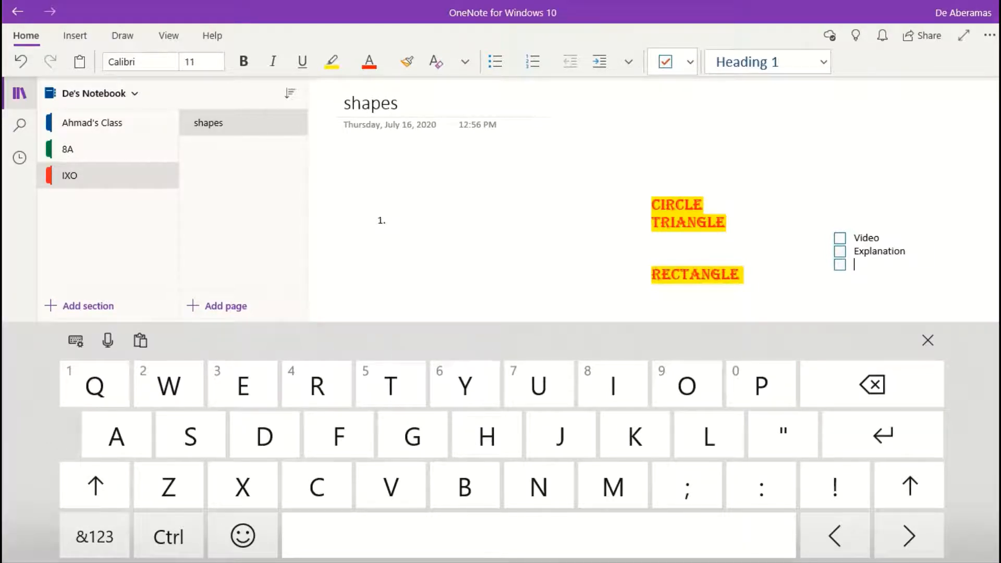
type("Feedb")
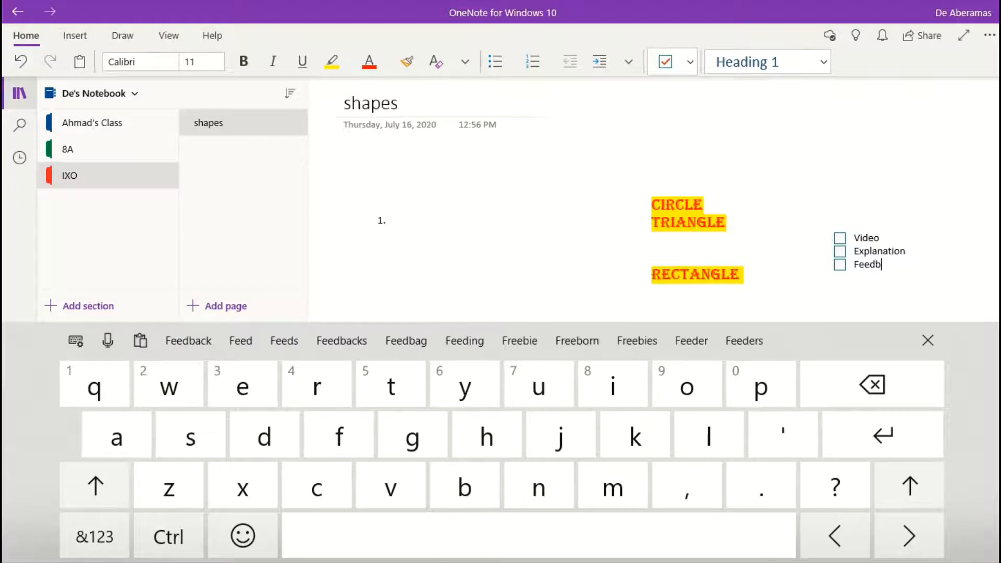
type("ack")
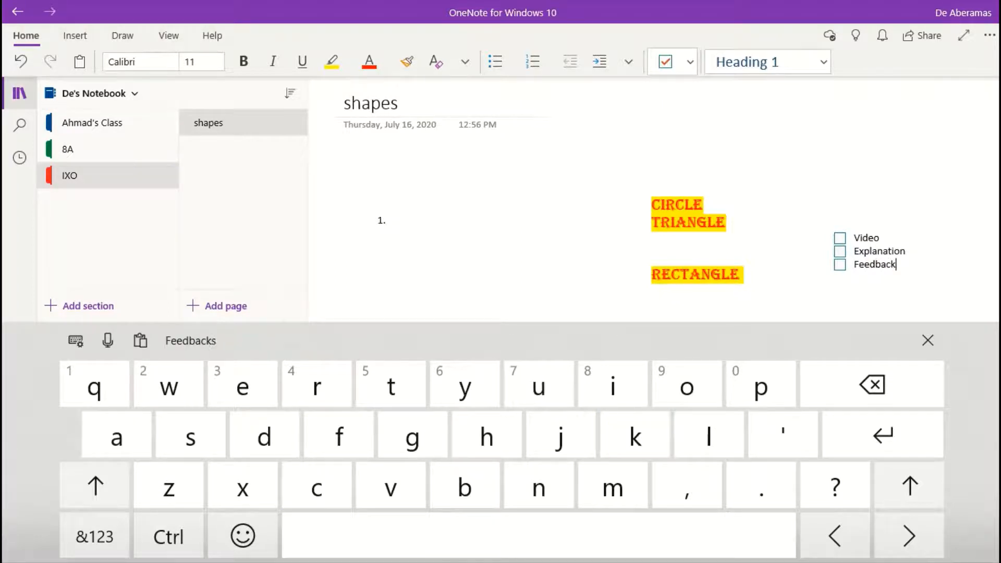
Change the last to-do item to "Feedbacks", then check off the Video, Explanation and Feedbacks boxes.
left_click(190, 340)
left_click(927, 340)
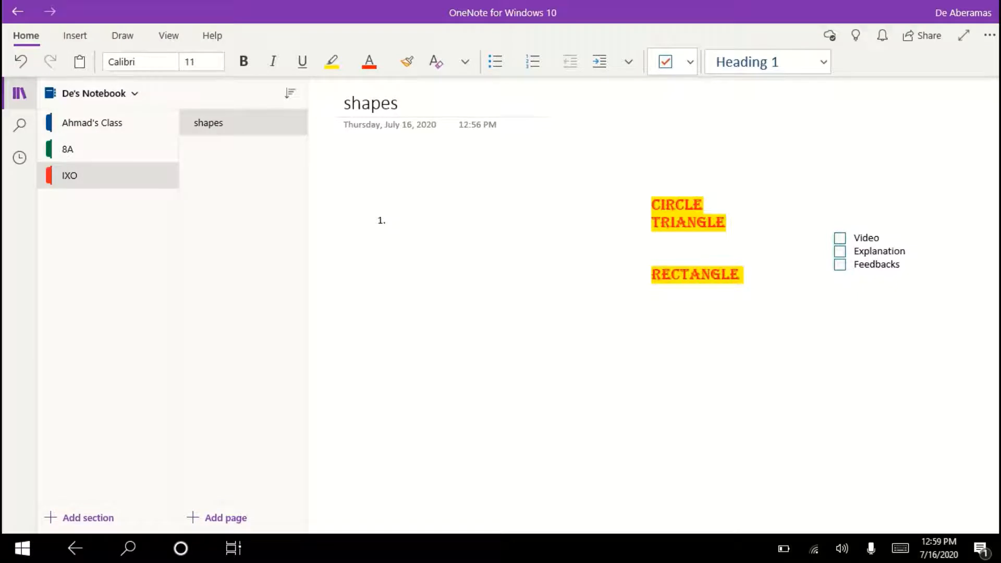
left_click(840, 239)
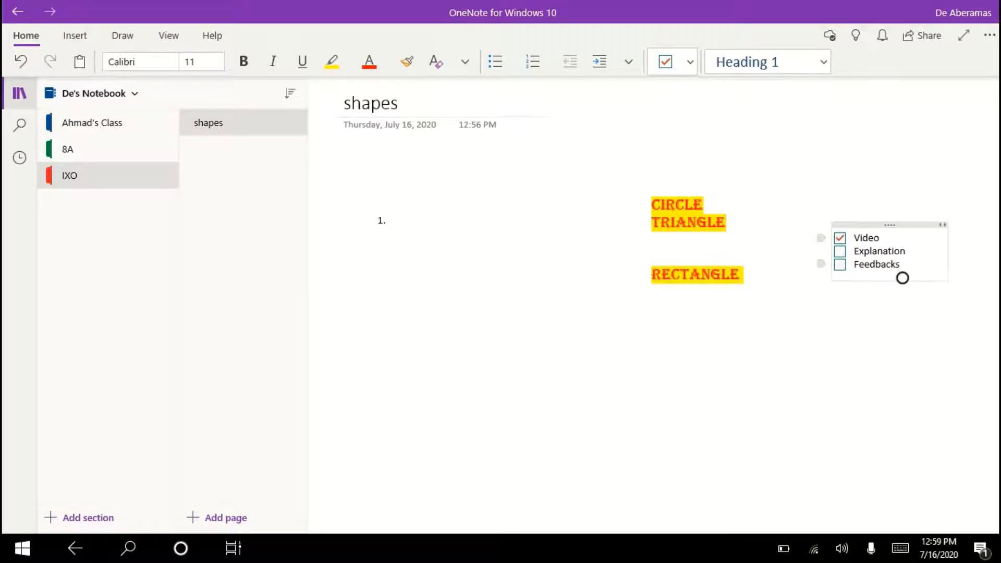
left_click(840, 251)
left_click(839, 264)
left_click(889, 373)
left_click(690, 62)
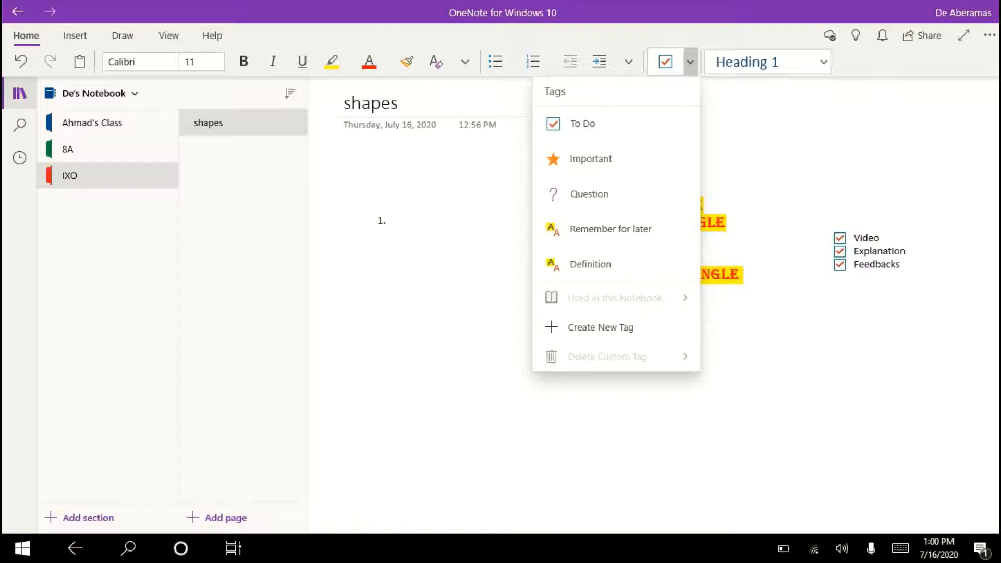
Insert a table with four rows and four columns in the blank area below the numbered line.
left_click(75, 35)
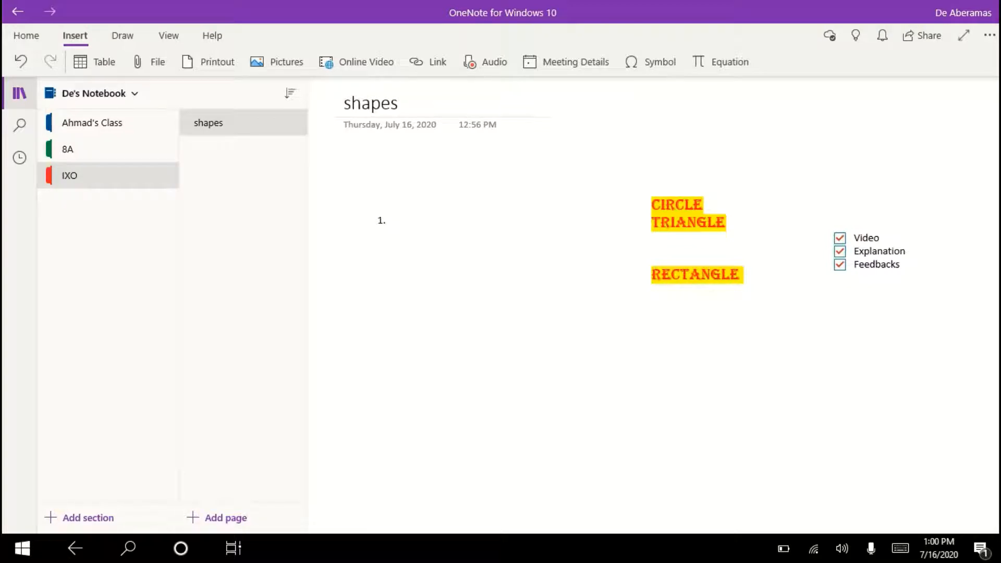
left_click(414, 282)
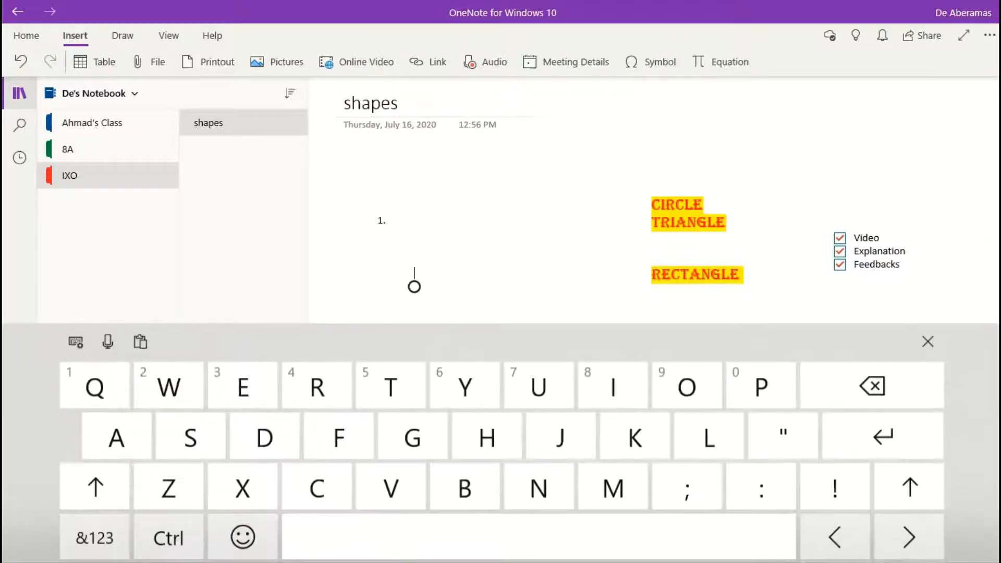
left_click(94, 62)
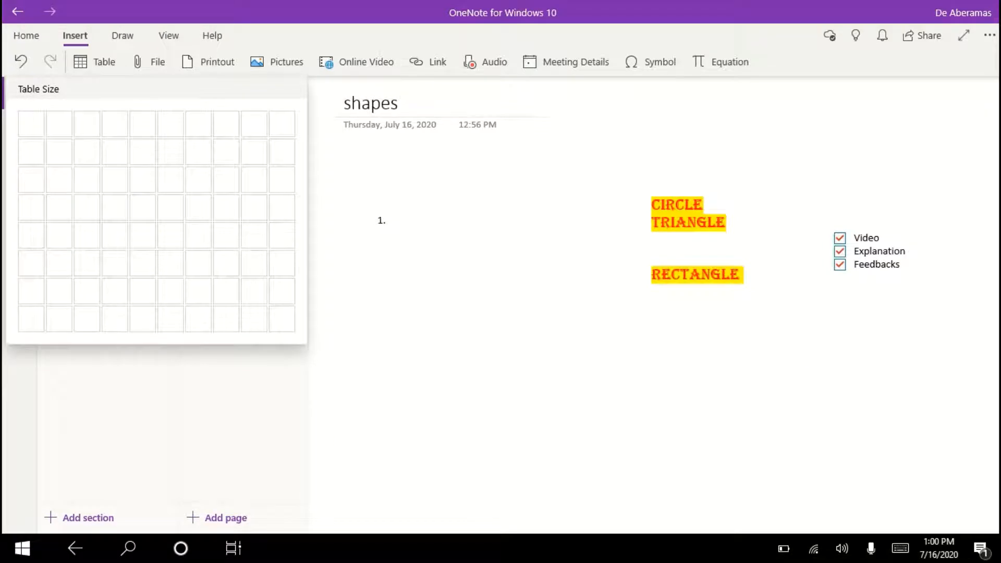
left_click_drag(114, 123, 114, 208)
left_click(115, 208)
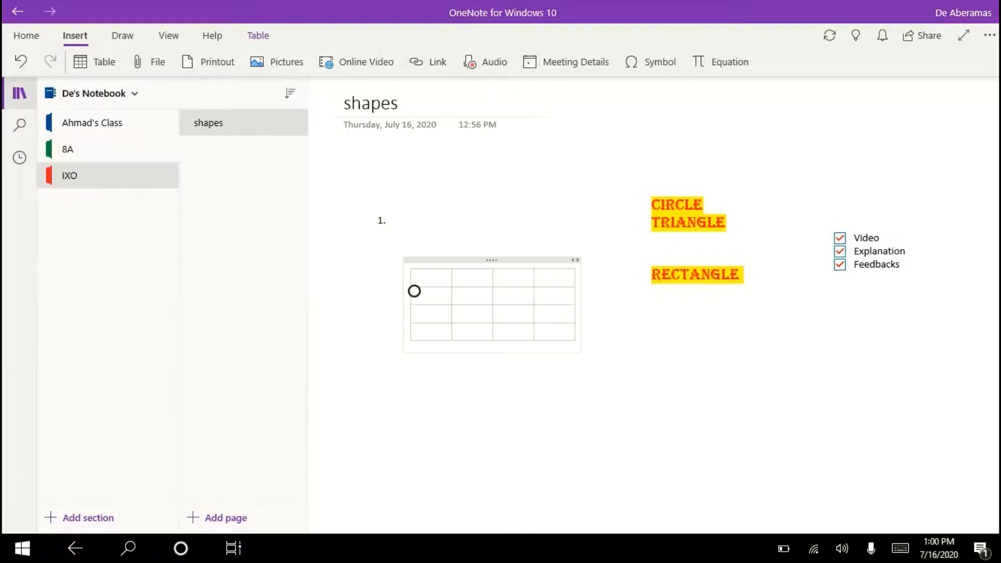
Fill the first three cells of the table's first row with "Gh", "Jk" and "Kl".
left_click(414, 291)
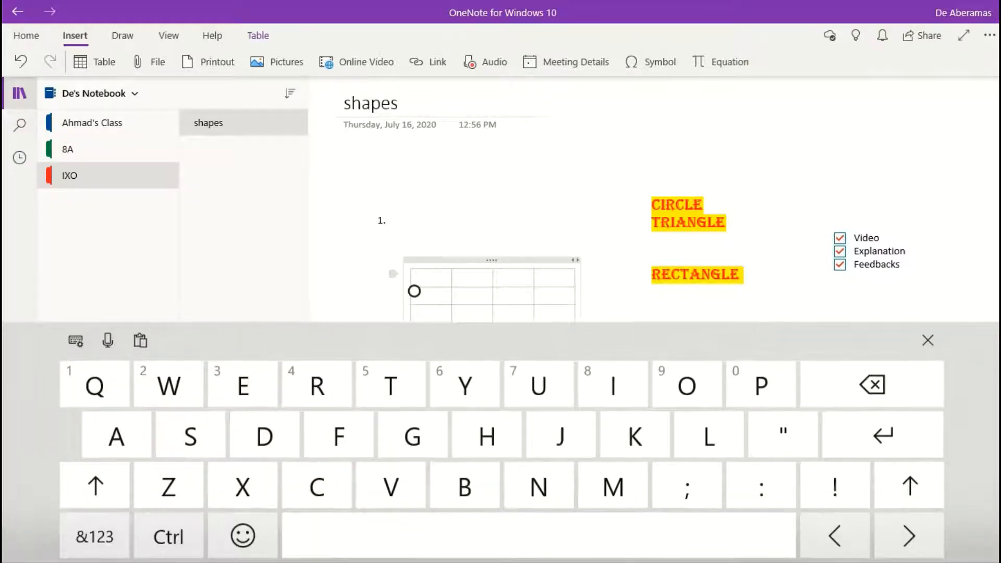
type("Gh")
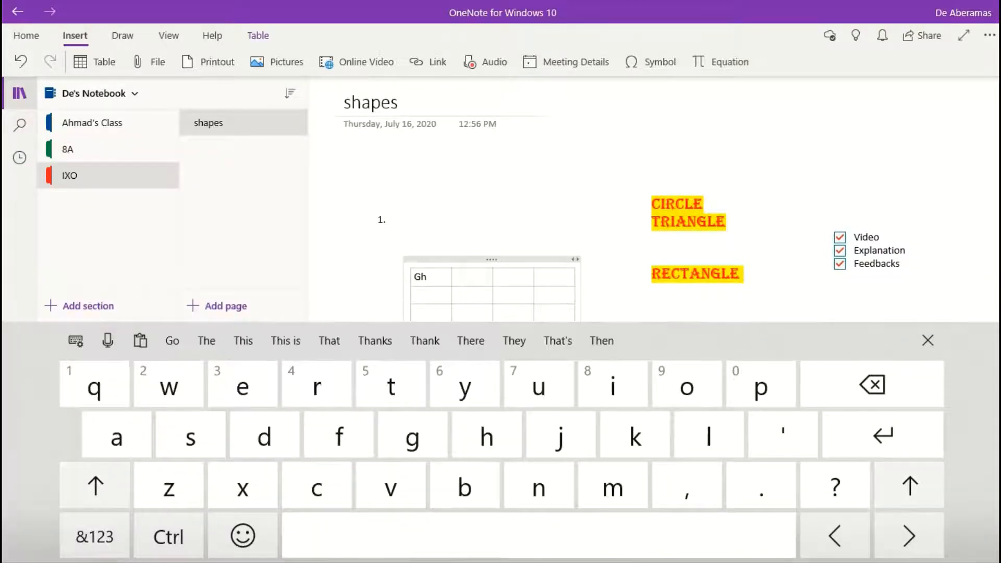
left_click(453, 284)
type("Jk")
left_click(495, 284)
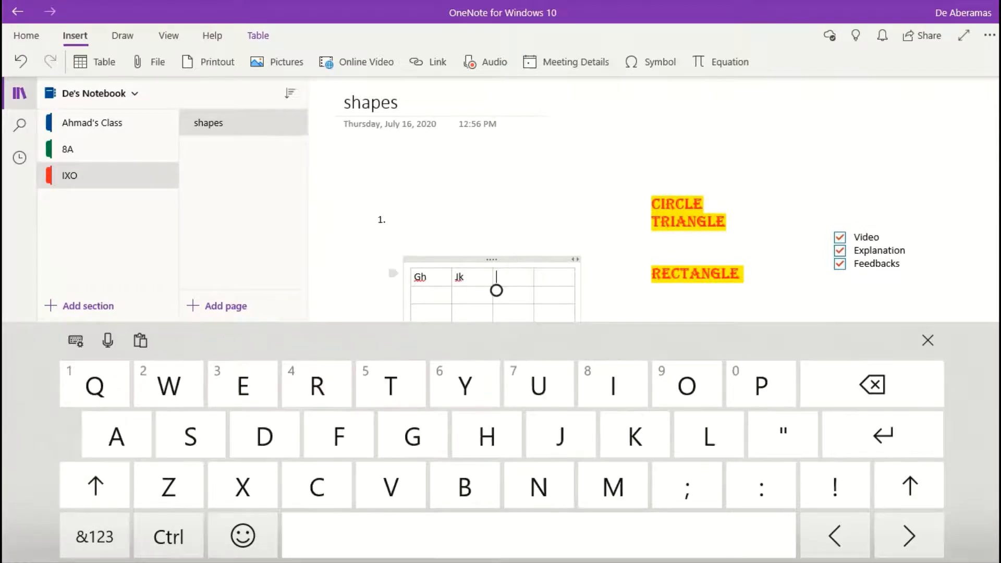
type("Kl")
left_click(652, 288)
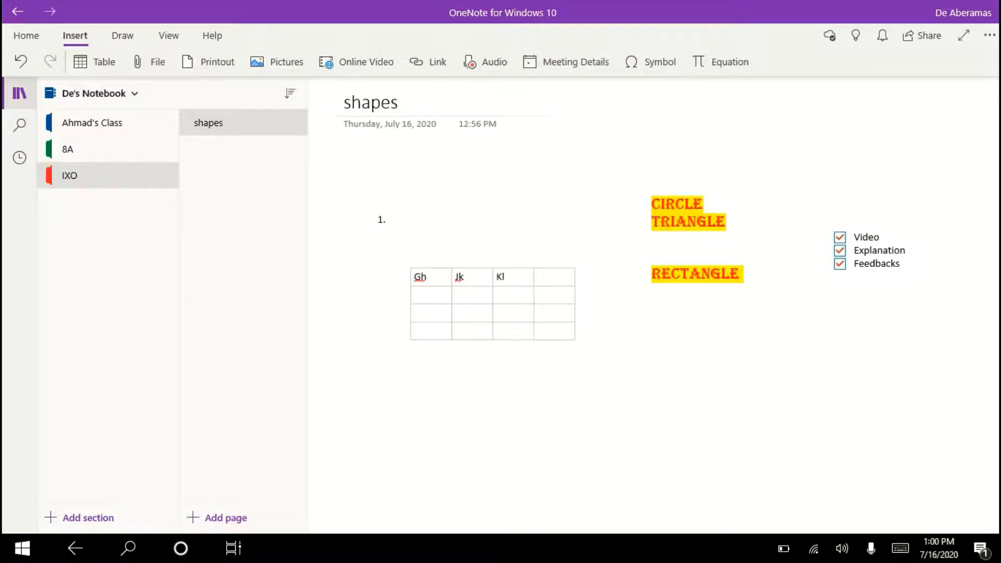
Search online pictures for "Digestive system" and insert a labelled diagram below the word RECTANGLE.
left_click(276, 61)
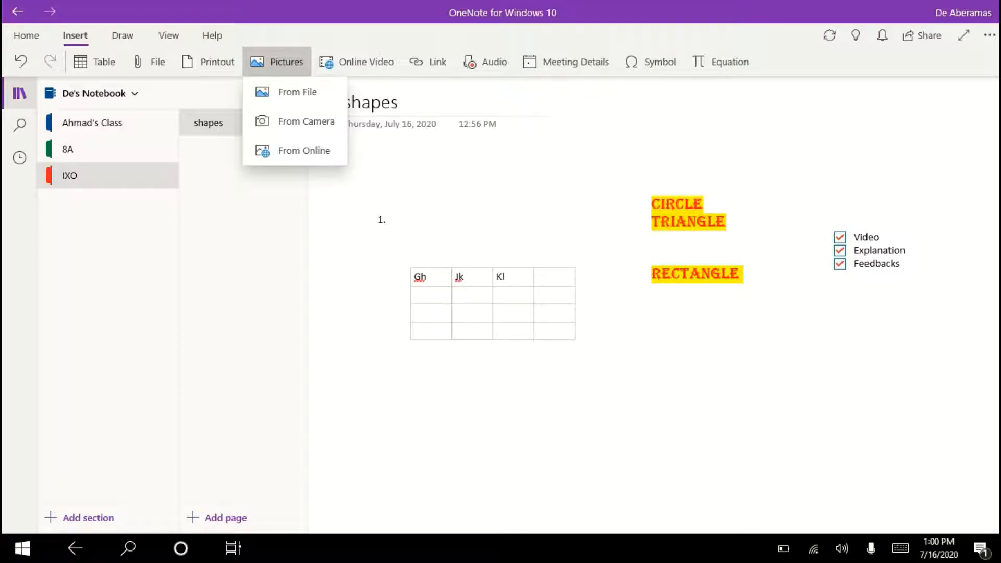
left_click(304, 150)
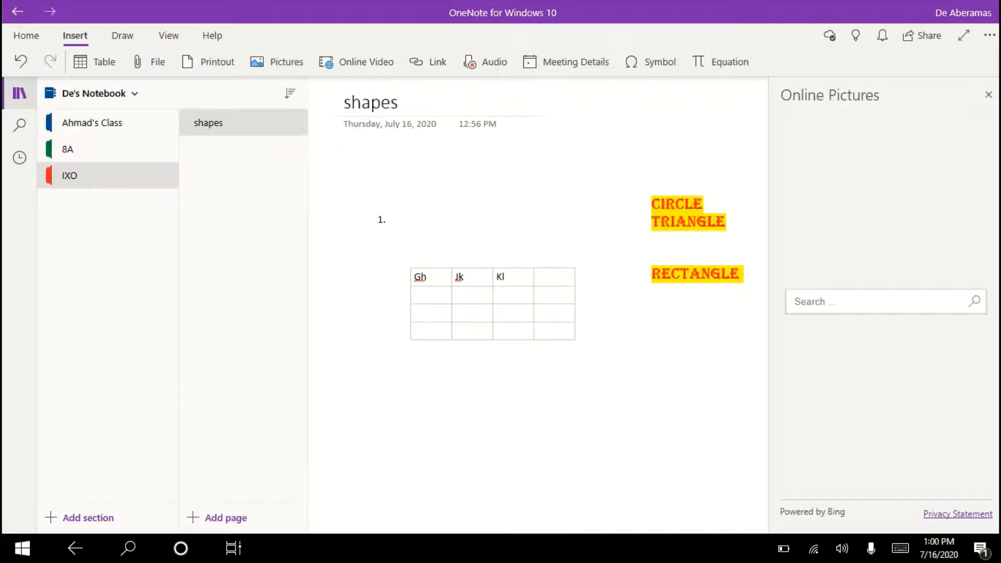
left_click(895, 305)
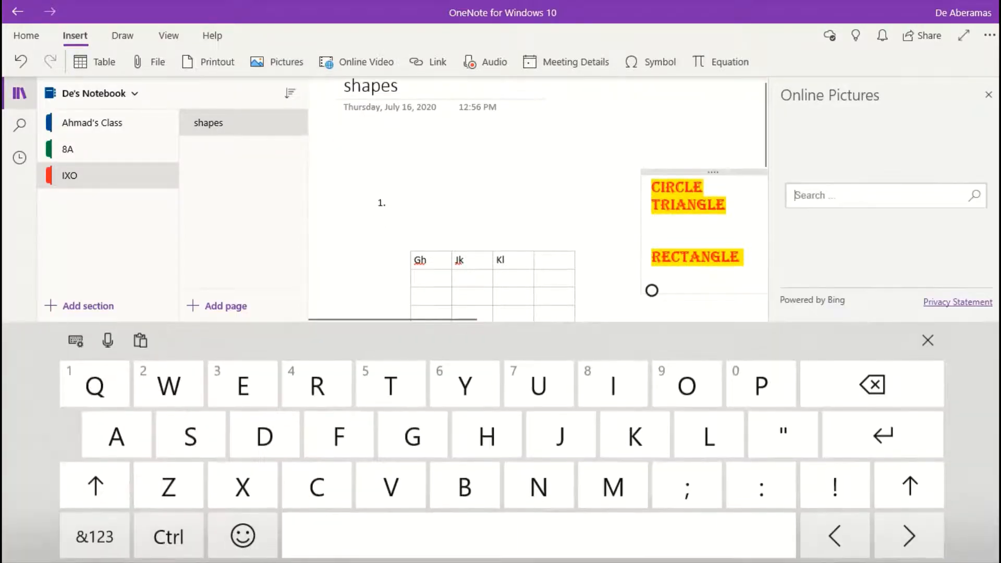
type("Diges")
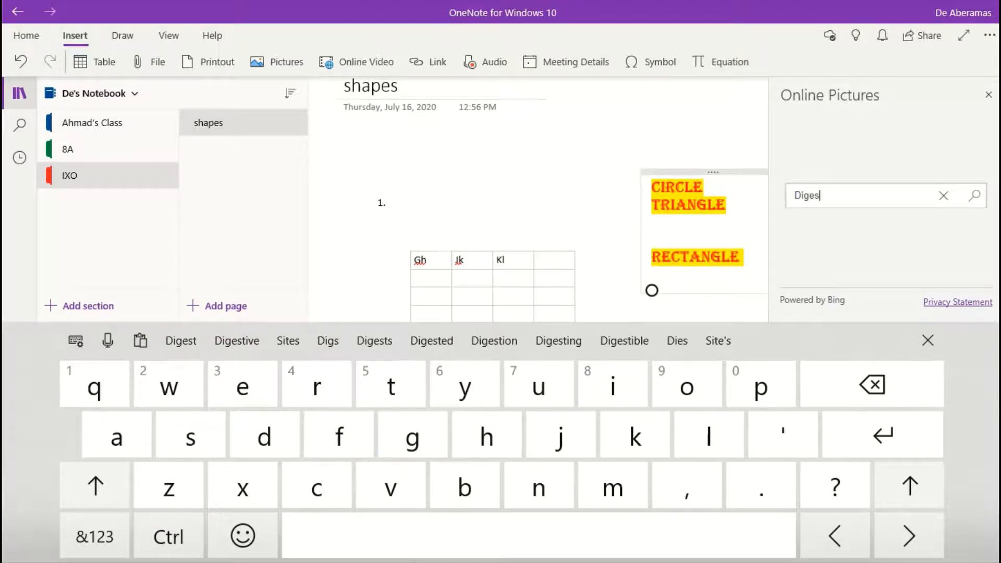
left_click(236, 341)
left_click(264, 340)
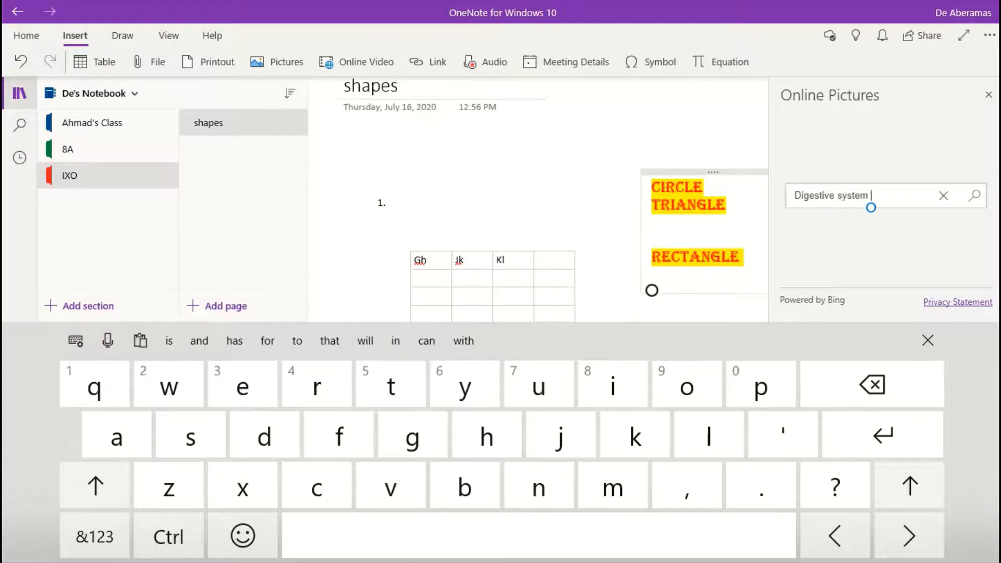
key("Return")
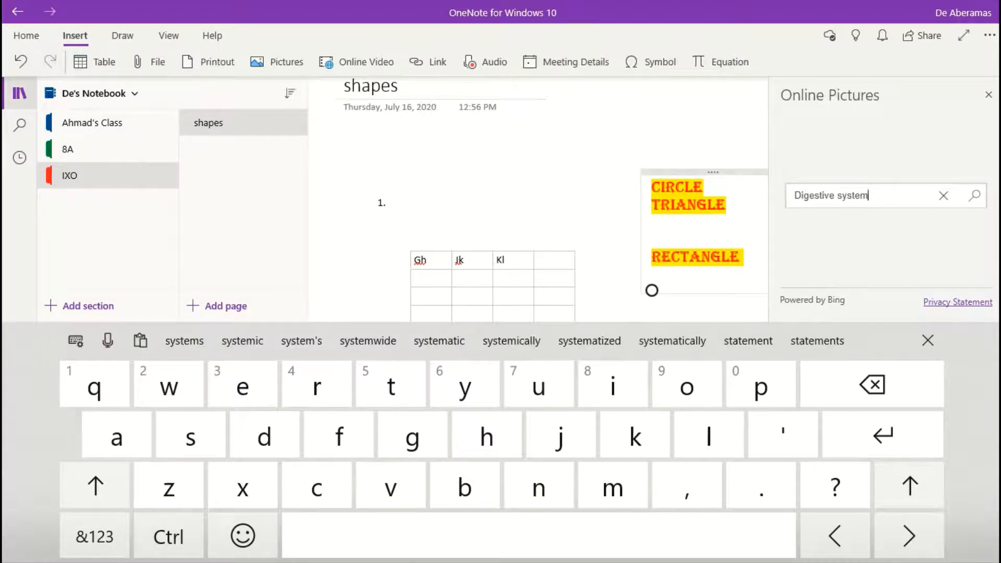
left_click(835, 203)
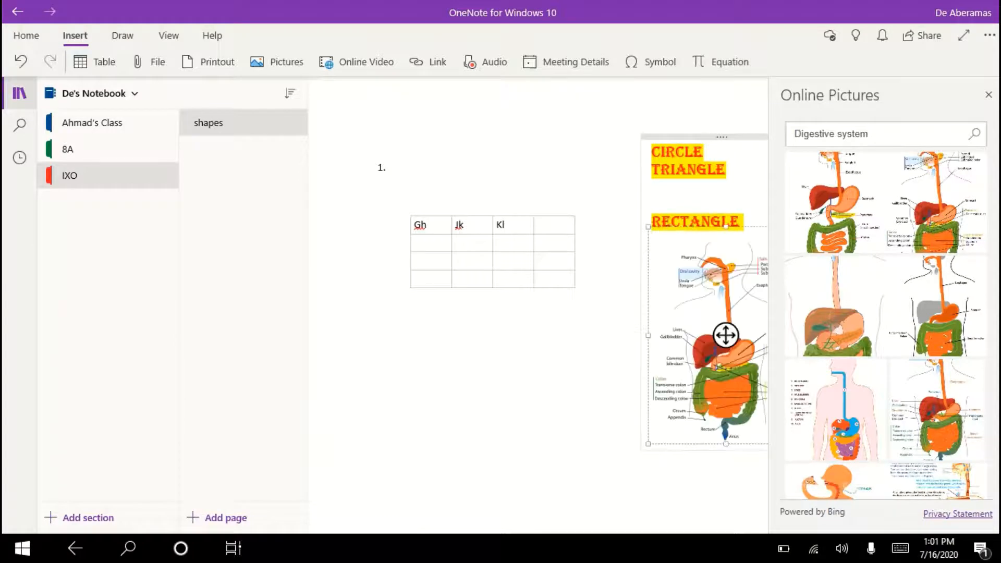
Enlarge the digestive system picture and move it away from the shape names into its own area of the page.
scroll(538, 334, "right", 3)
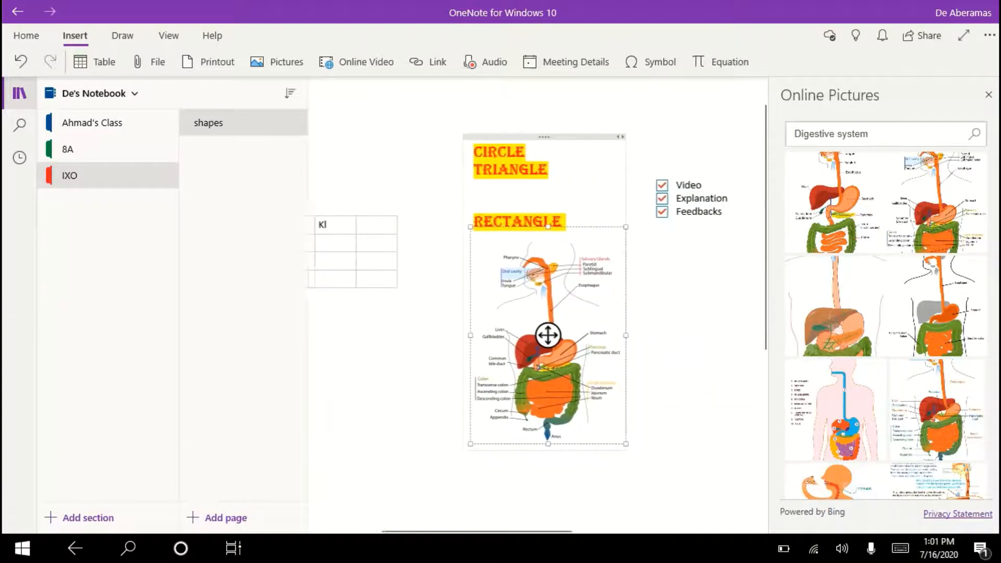
left_click_drag(620, 444, 675, 522)
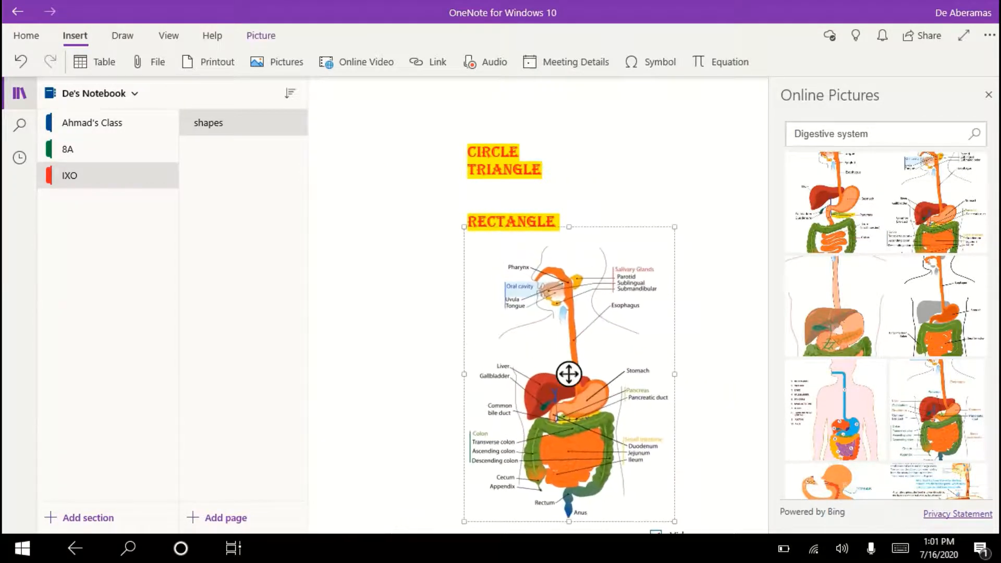
scroll(568, 374, "down", 5)
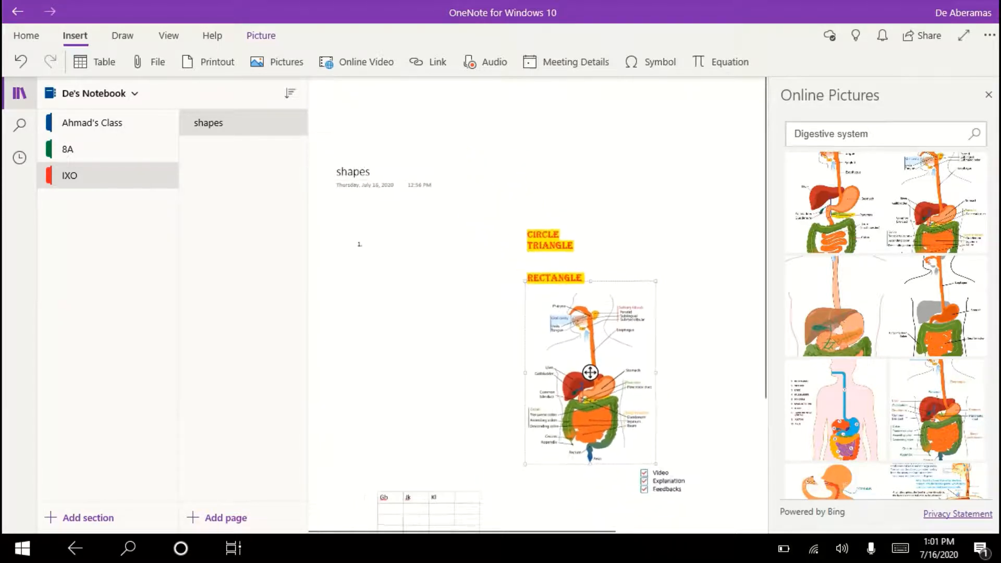
left_click_drag(583, 292, 403, 239)
left_click_drag(470, 331, 545, 437)
left_click(654, 371)
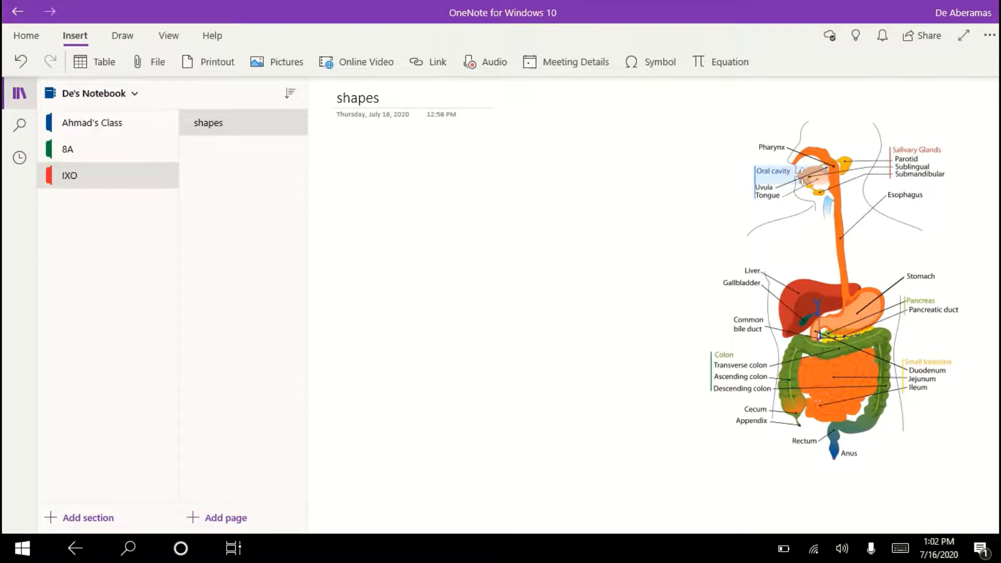
Look over the available symbols, then insert an empty equation placeholder near the digestive system picture and browse the equation structures.
left_click(650, 62)
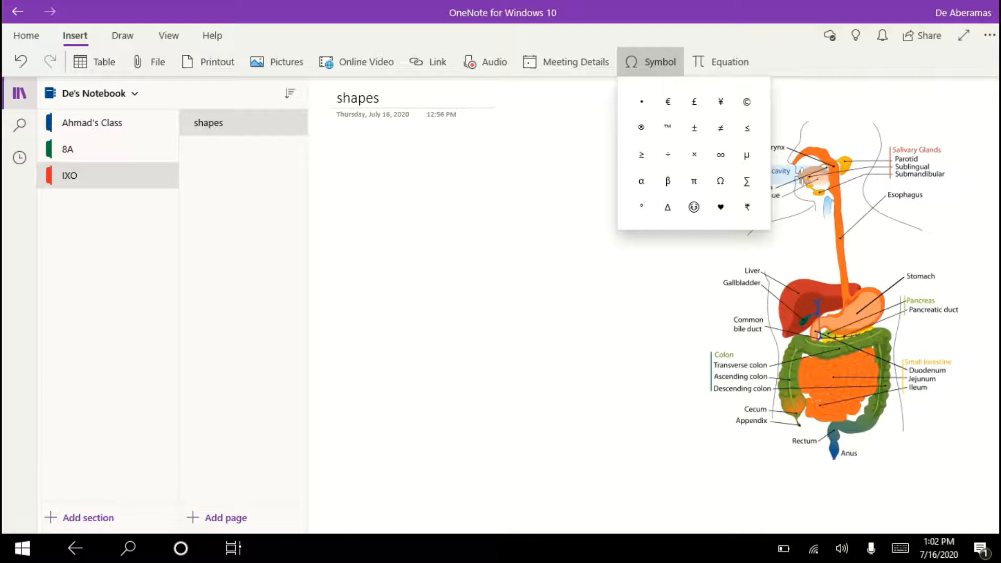
left_click(721, 62)
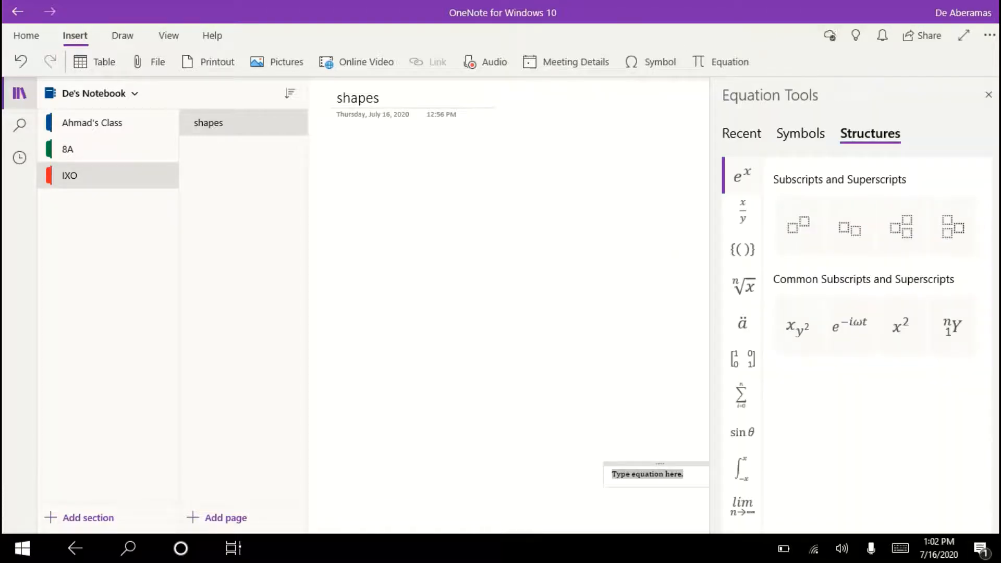
scroll(741, 446, "down", 2)
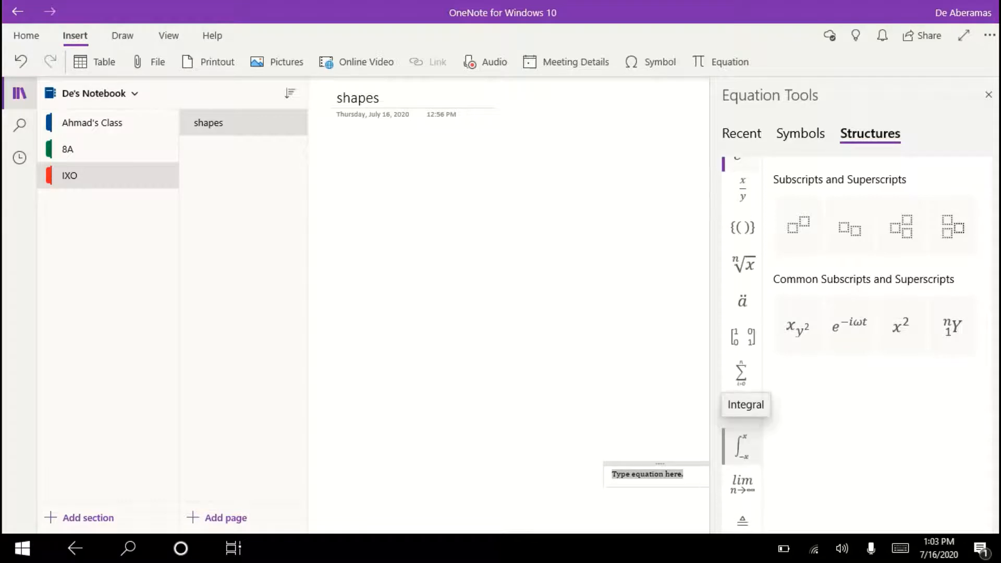
left_click(989, 95)
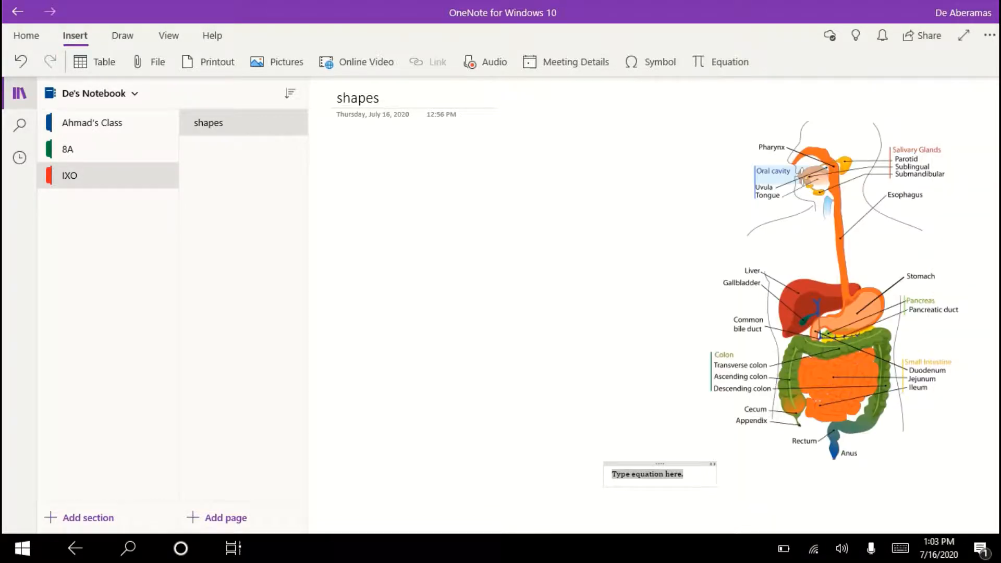
Add a new highlighter to the drawing pens and set its color to green.
left_click(122, 35)
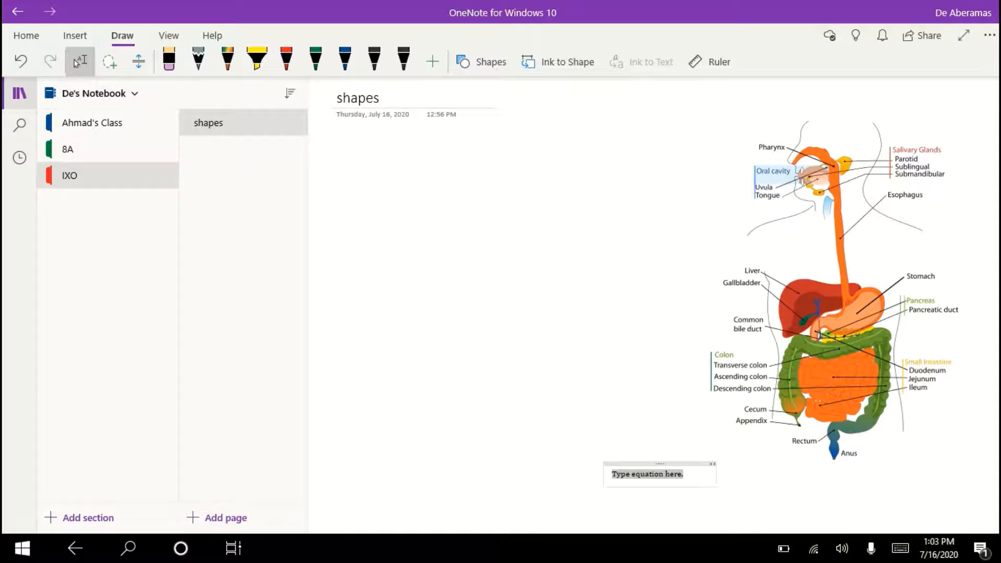
left_click(432, 62)
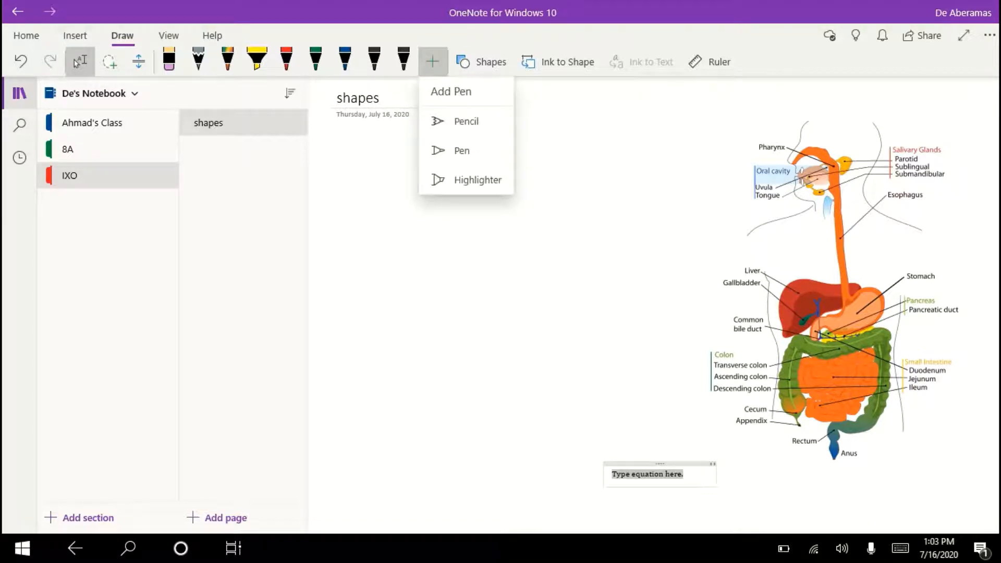
left_click(477, 180)
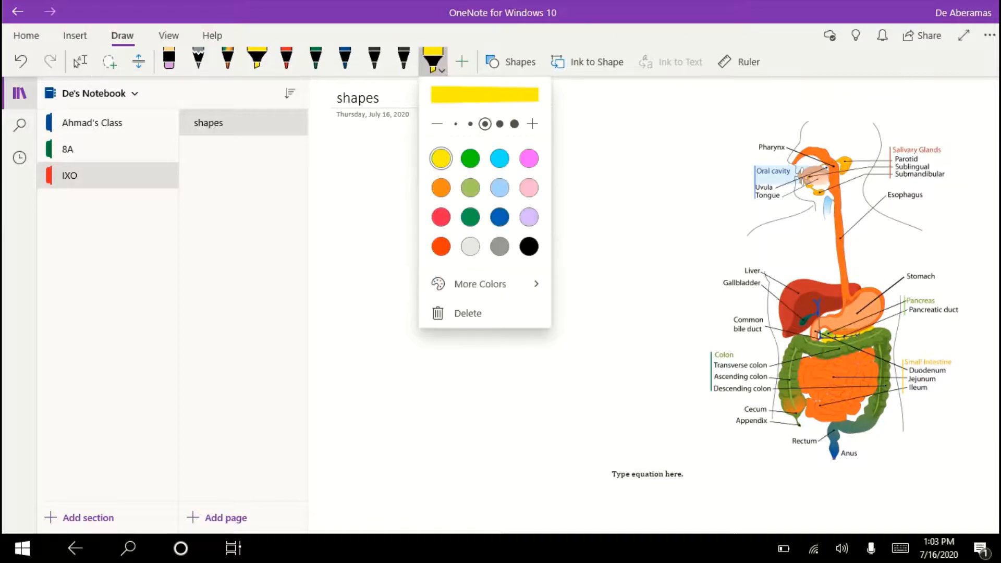
left_click(470, 158)
key("Escape")
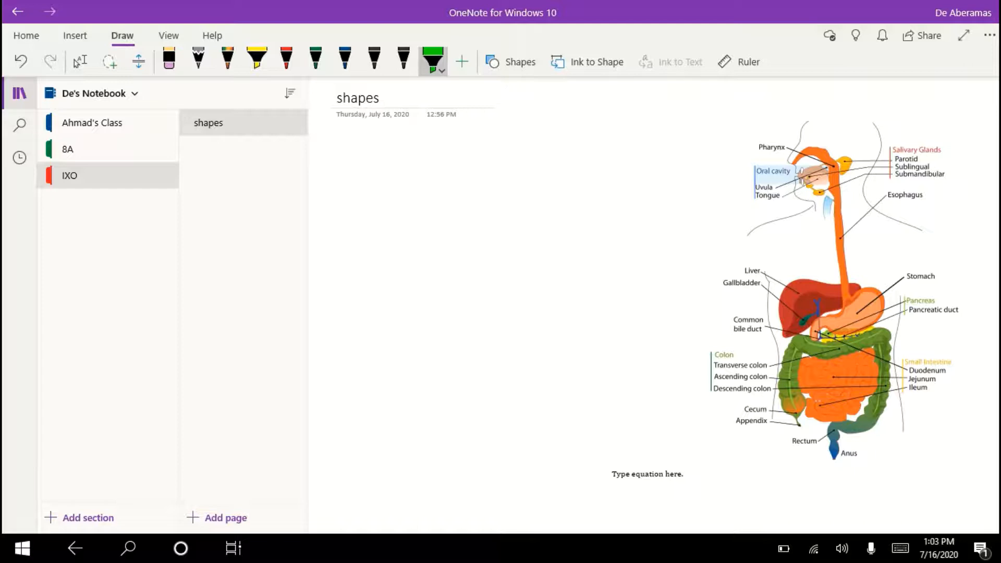
Highlight the Esophagus, Liver and Stomach labels on the diagram in yellow, and switch to the red pen.
left_click(257, 59)
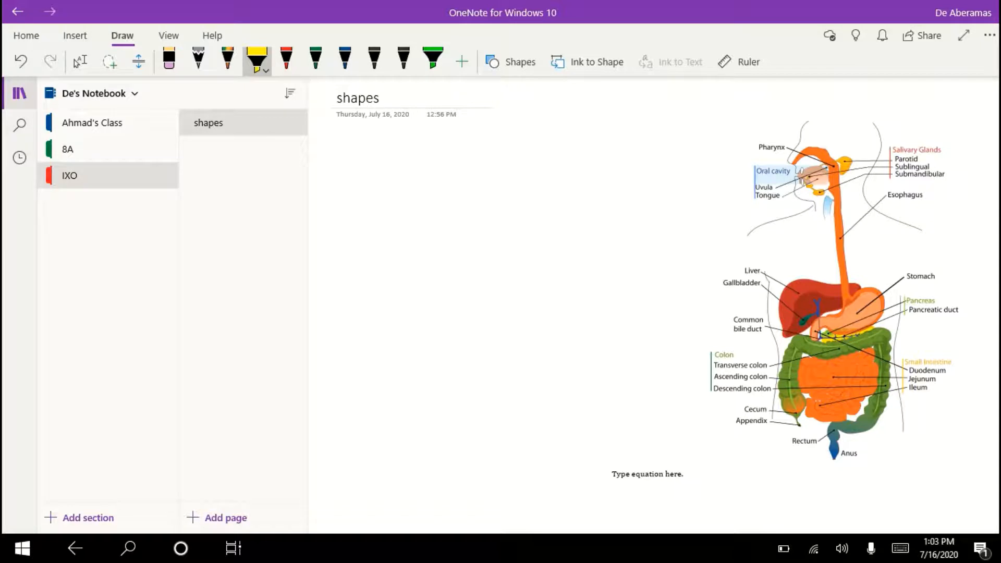
left_click_drag(884, 198, 925, 193)
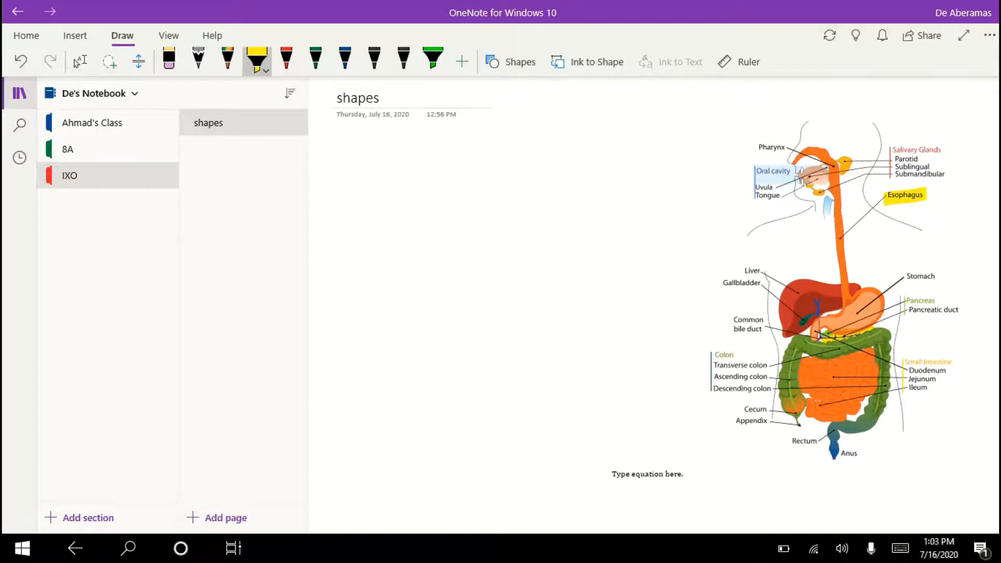
left_click_drag(735, 271, 768, 270)
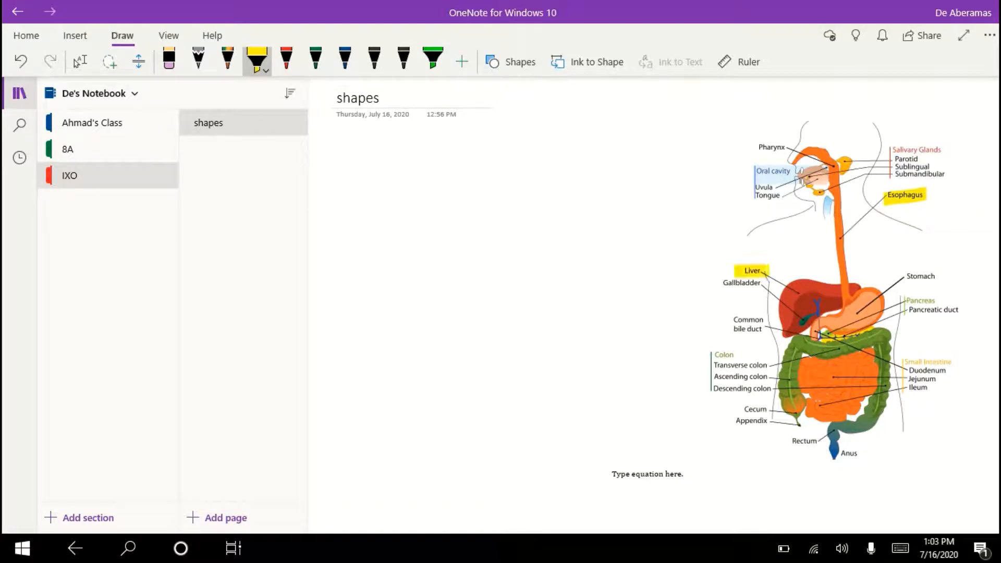
left_click_drag(903, 277, 944, 278)
left_click(287, 60)
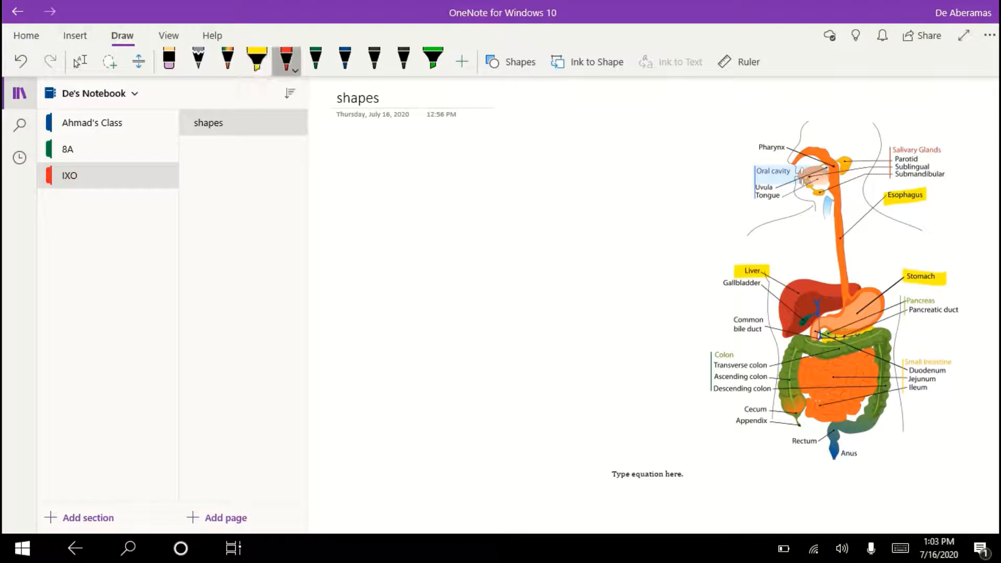
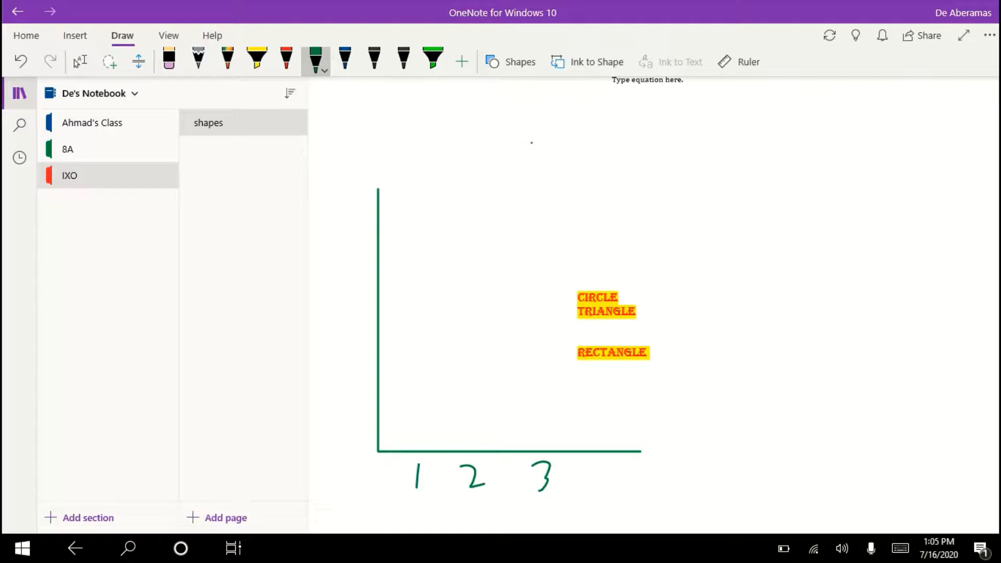
Handwrite 5 and 10 along the graph's vertical axis and draw a rising straight line through the plotted points in green.
left_click_drag(349, 358, 345, 413)
left_click_drag(349, 350, 378, 346)
left_click_drag(342, 272, 340, 318)
mouse_move(366, 269)
left_mouse_down()
mouse_move(353, 305)
mouse_move(371, 266)
left_mouse_up()
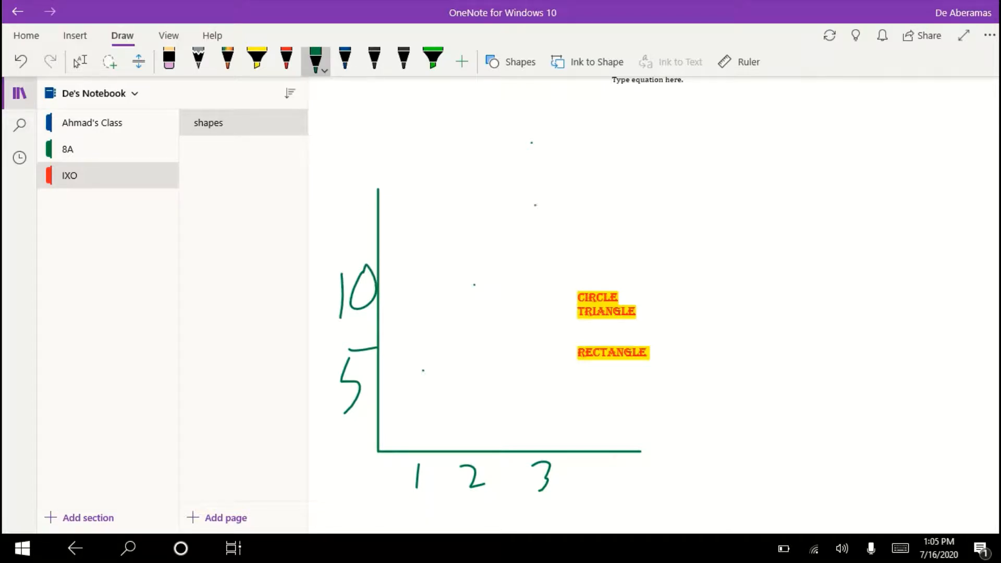
left_click_drag(409, 393, 572, 139)
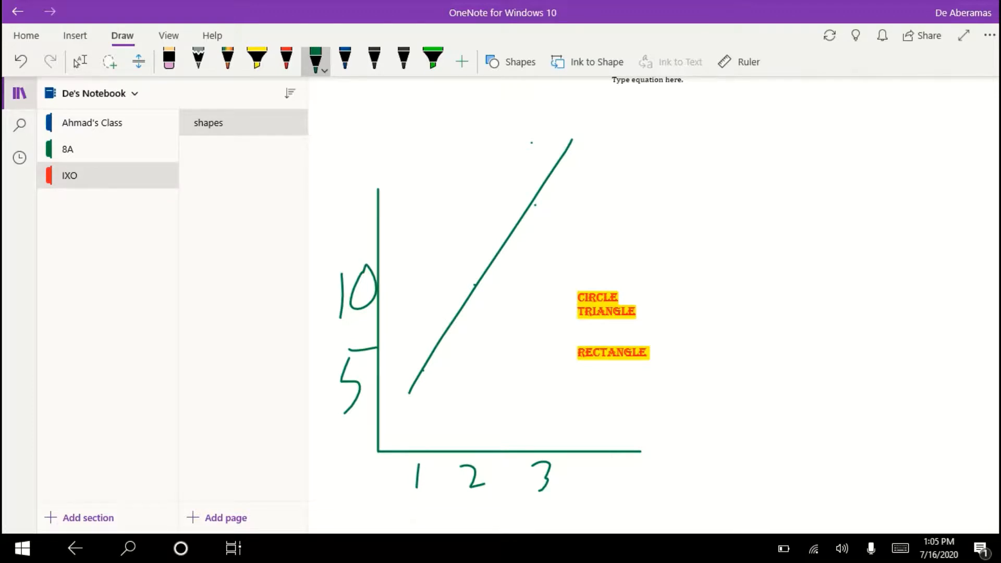
Insert a crossing X-Y axes graph in the empty area beside the shape names.
left_click(510, 61)
left_click(554, 391)
left_click(777, 257)
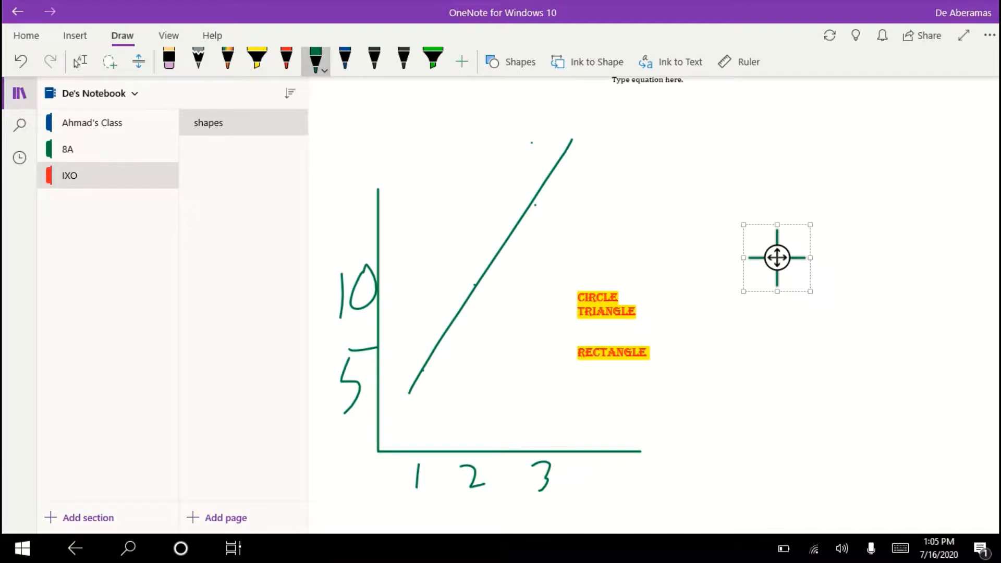
left_click(829, 353)
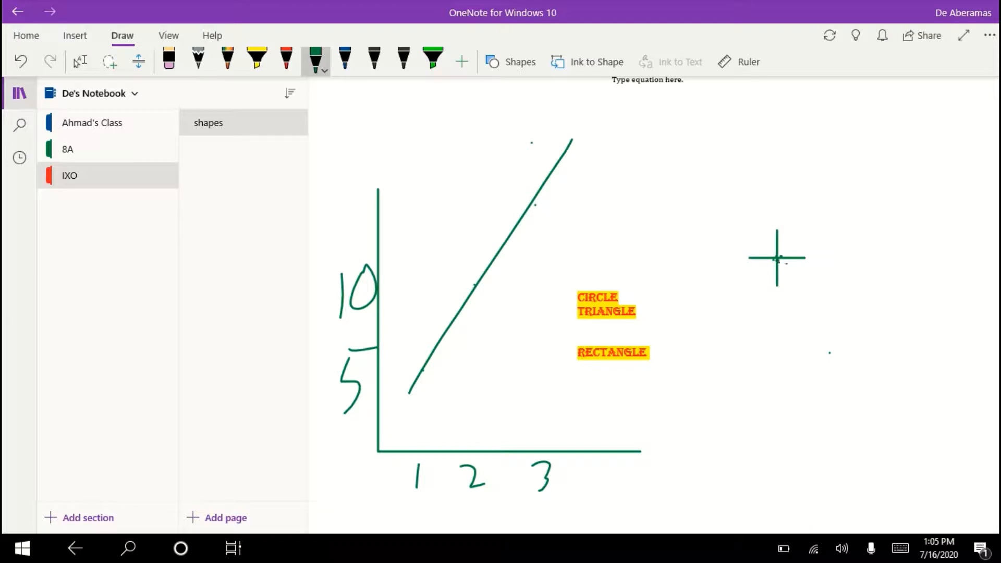
Enlarge the crossing axes graph to several times its size and move it closer to the shape names, then deselect it.
left_click(79, 61)
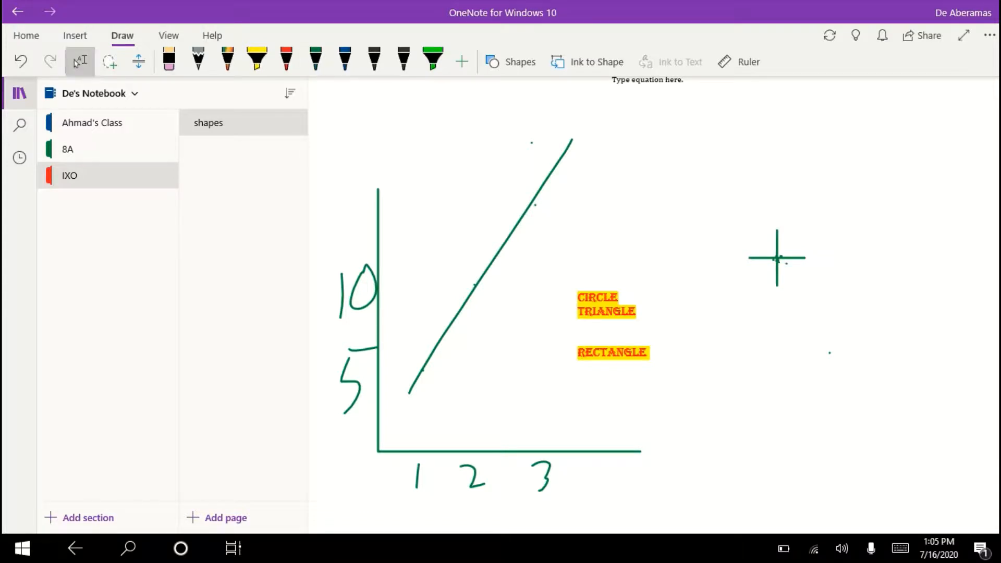
left_click(791, 261)
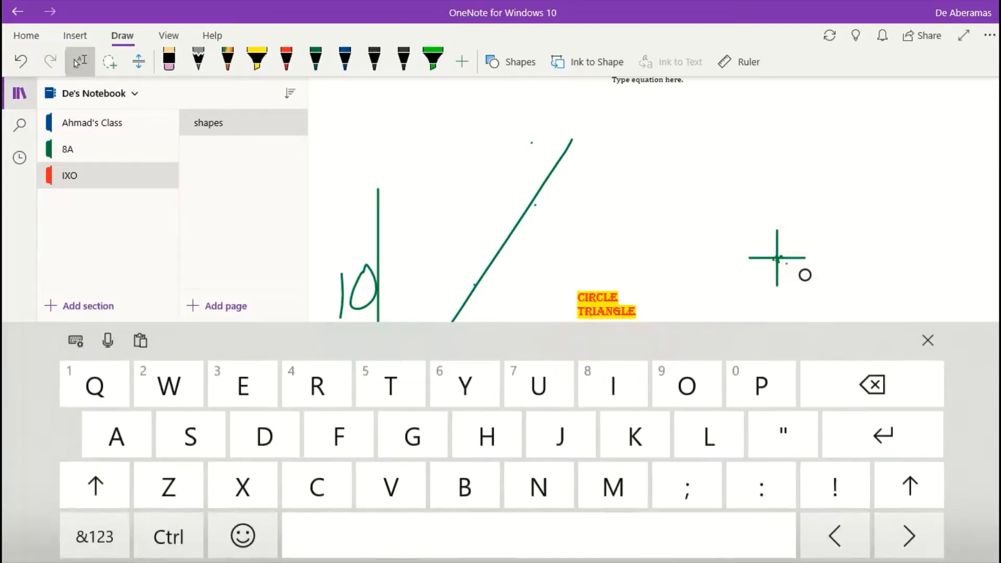
left_click(778, 258)
mouse_move(811, 292)
left_mouse_down()
mouse_move(960, 392)
mouse_move(998, 391)
left_mouse_up()
left_click(928, 341)
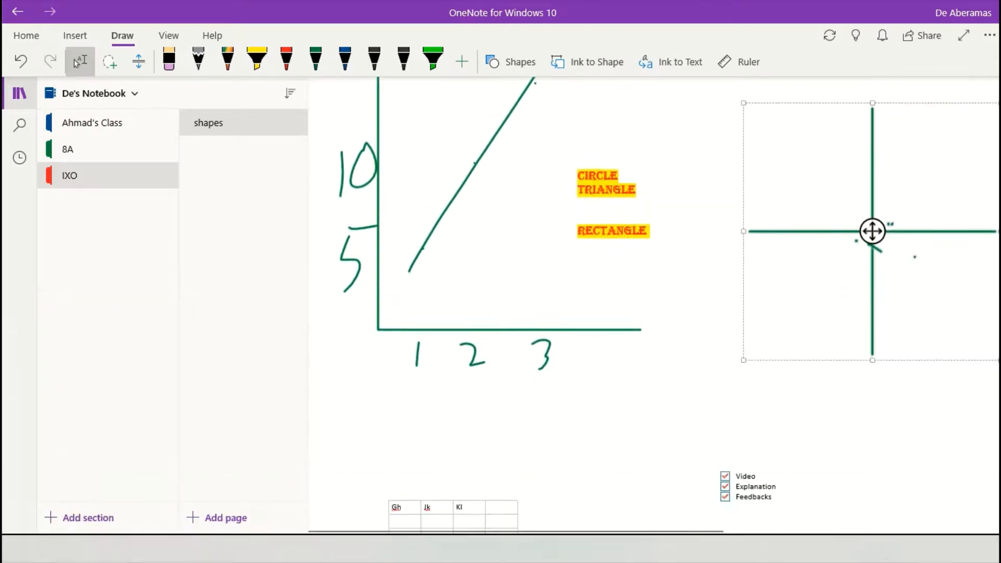
left_click_drag(872, 231, 774, 281)
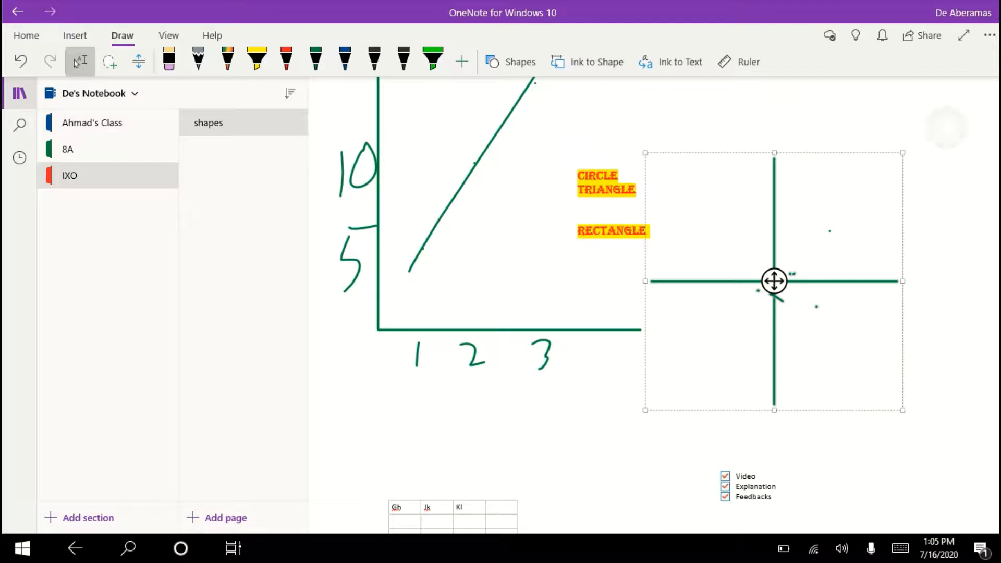
left_click(929, 139)
left_click(927, 341)
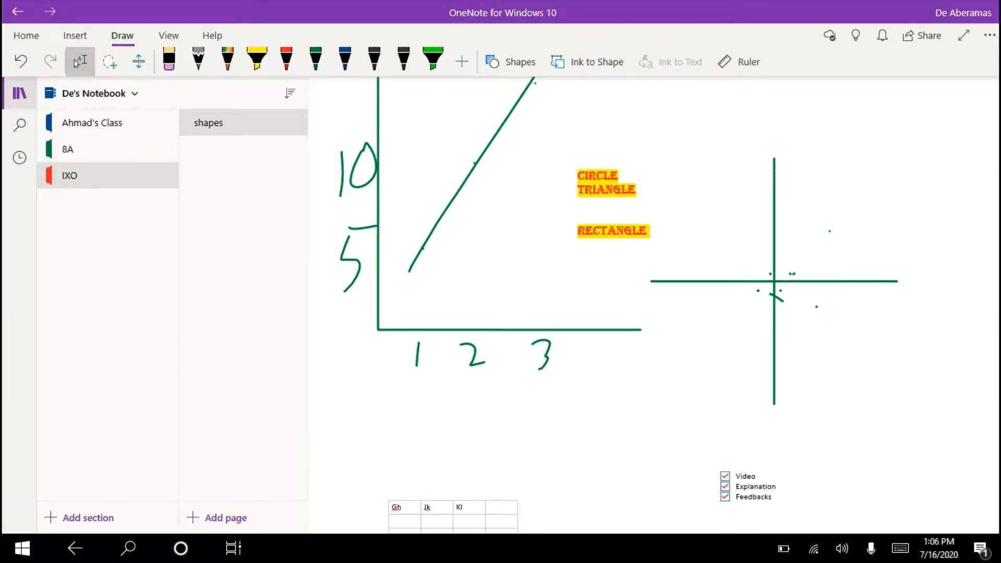
Turn on Ink to Shape and freehand two green triangles below the table, the second one right-angled.
left_click(511, 61)
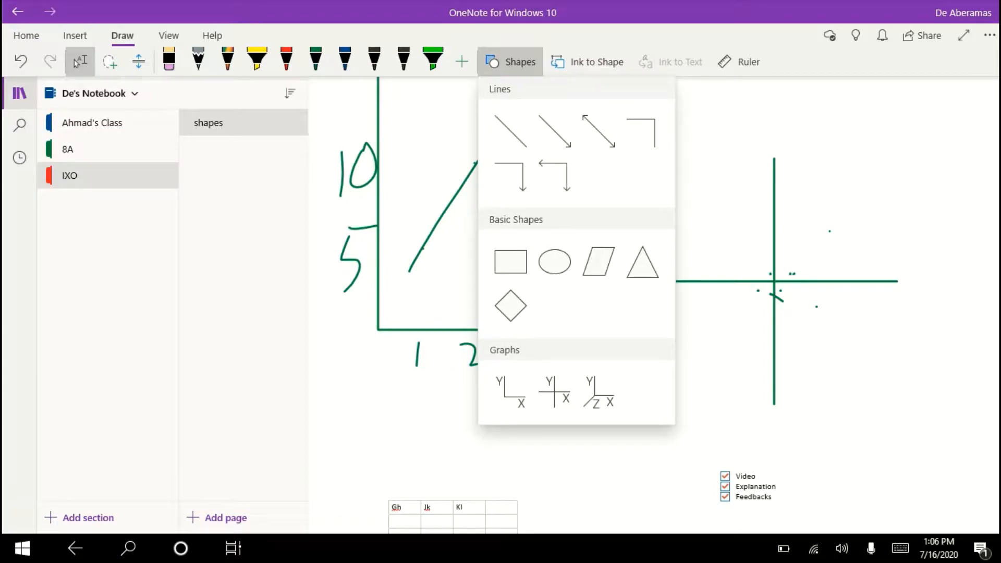
key("Escape")
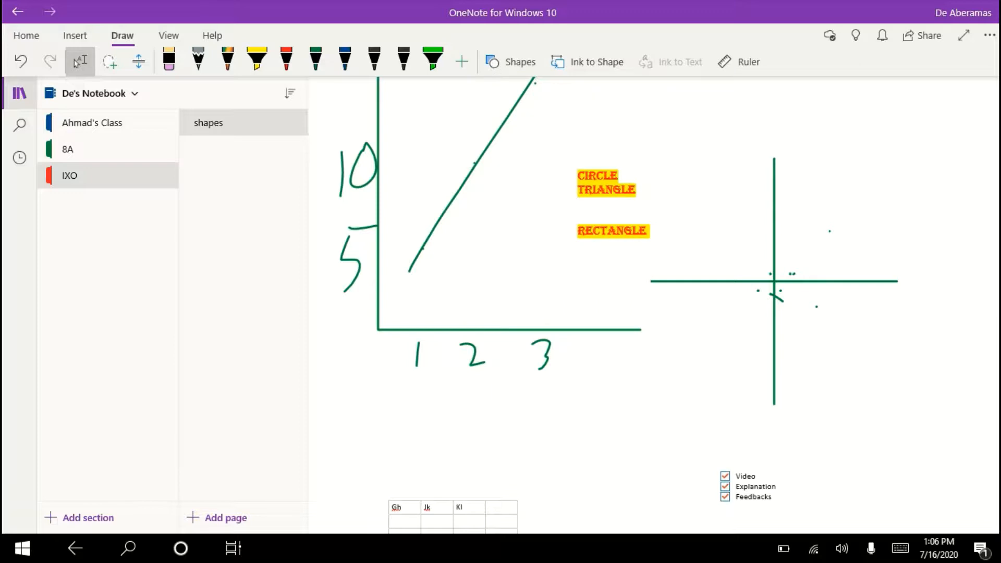
scroll(652, 305, "down", 7)
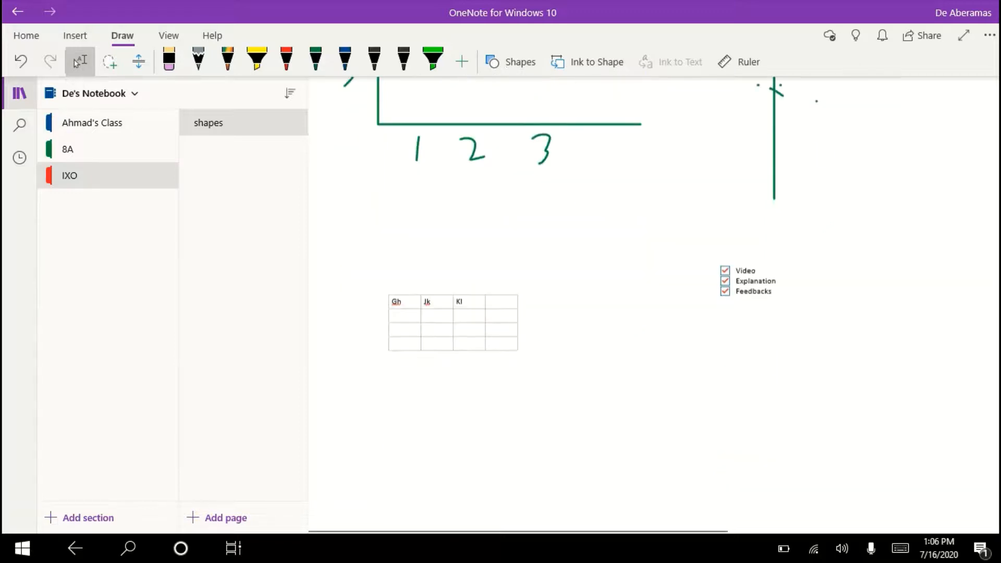
left_click(587, 62)
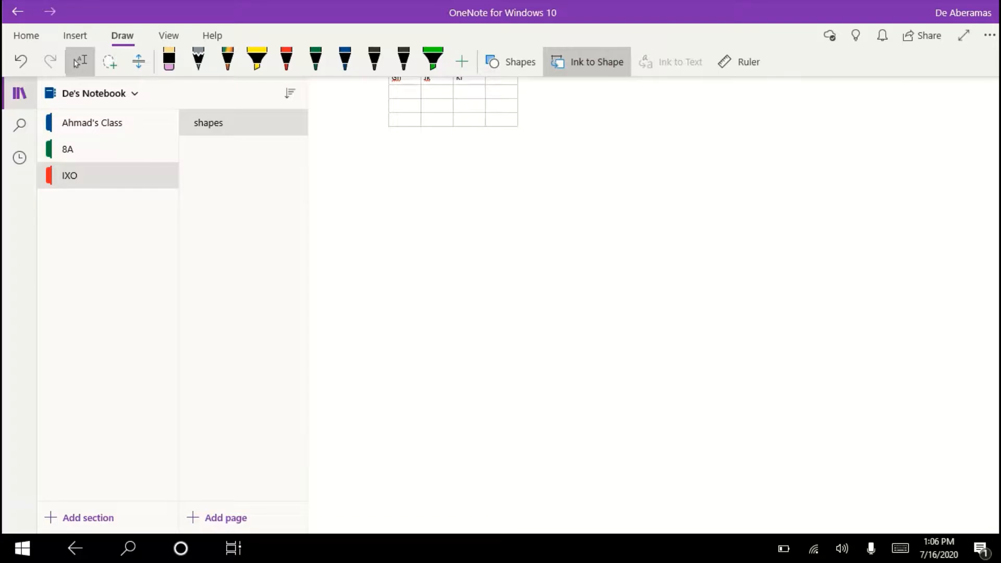
left_click(316, 61)
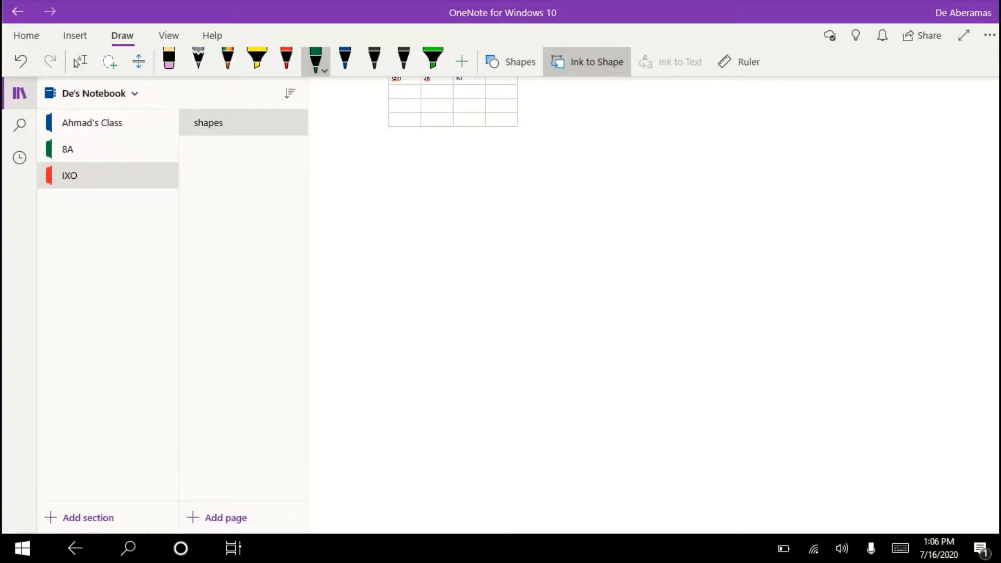
left_click(510, 62)
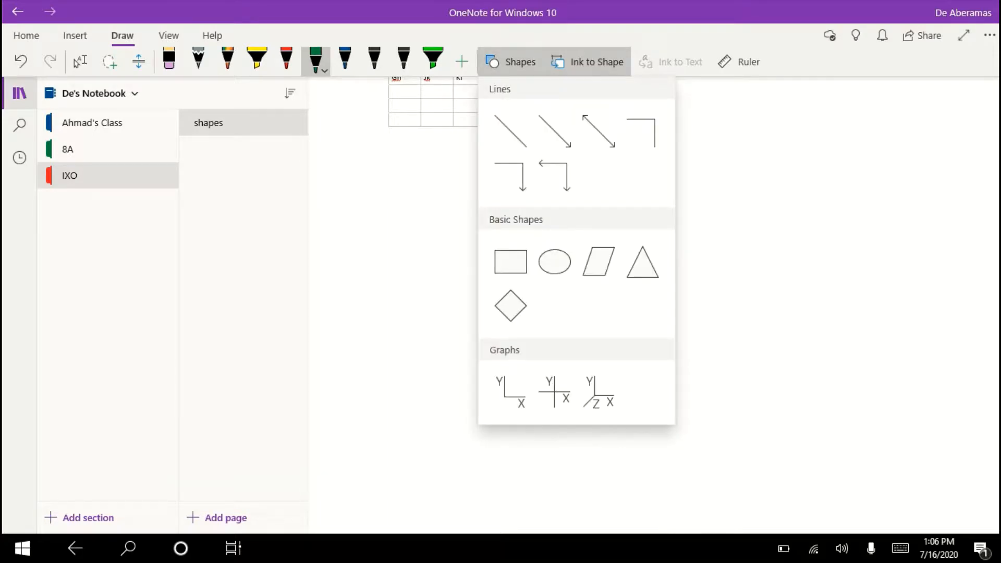
key("Escape")
mouse_move(448, 184)
left_mouse_down()
mouse_move(451, 246)
mouse_move(510, 311)
mouse_move(515, 234)
mouse_move(453, 191)
left_mouse_up()
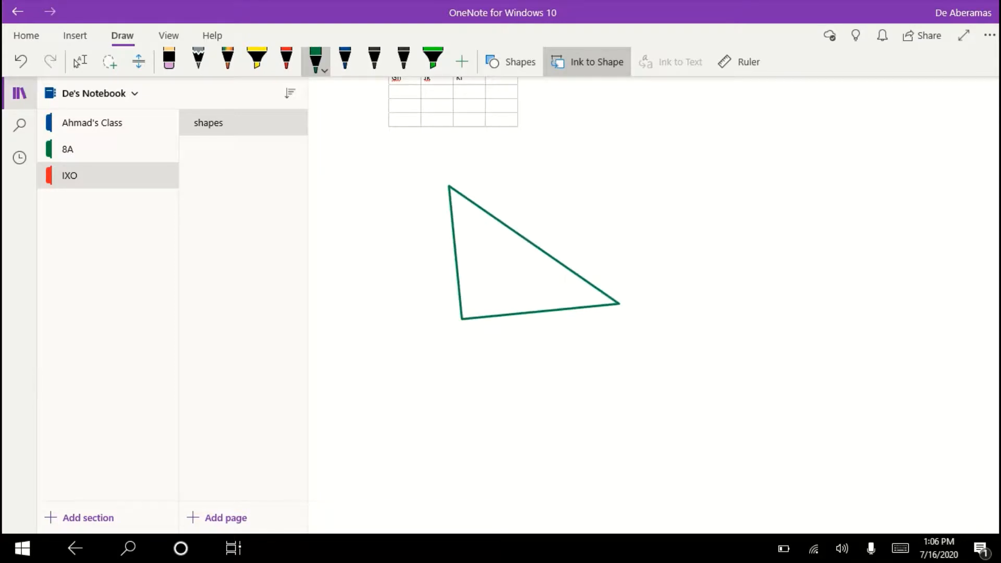
mouse_move(786, 165)
left_mouse_down()
mouse_move(790, 259)
mouse_move(834, 316)
mouse_move(868, 243)
mouse_move(789, 177)
left_mouse_up()
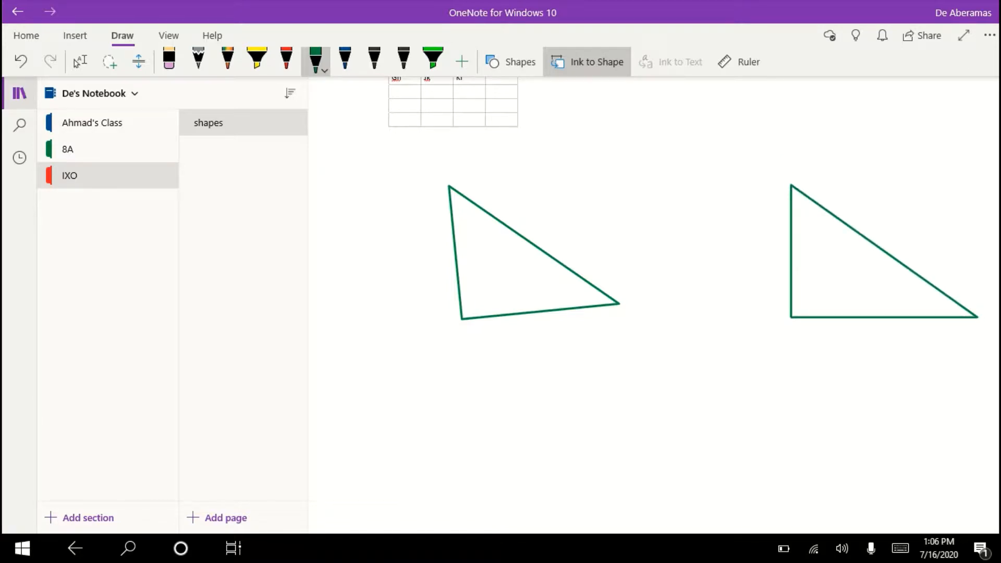
Mark the right angle and both acute angles of the right-angled triangle in green, and turn off Ink to Shape.
left_click_drag(795, 299, 824, 329)
left_click_drag(920, 282, 906, 326)
left_click_drag(793, 221, 840, 213)
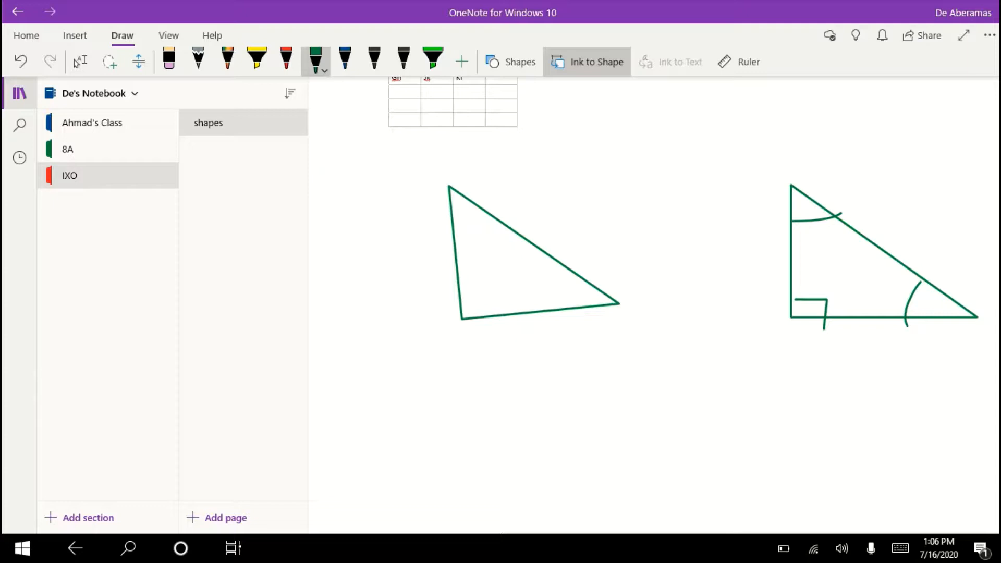
left_click(587, 62)
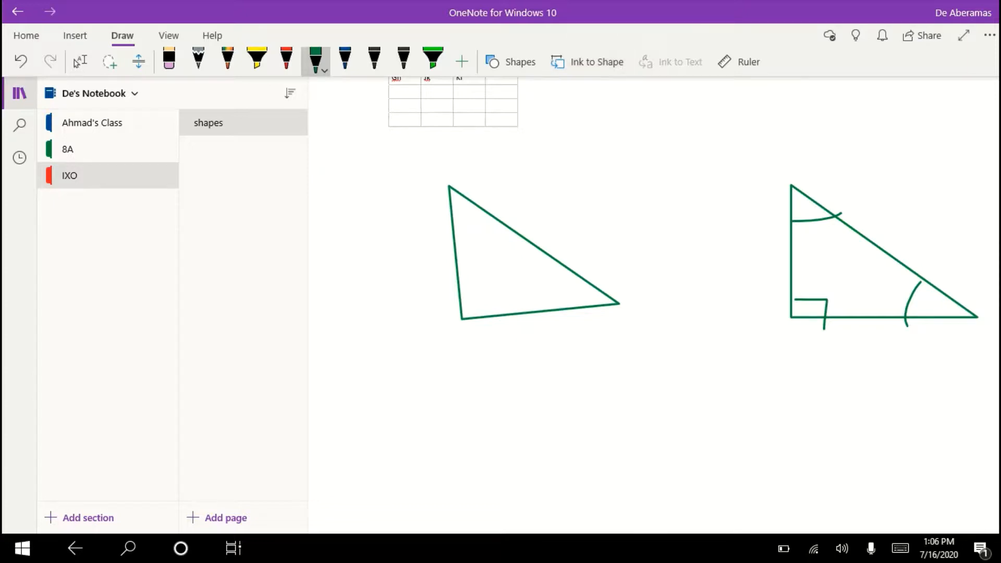
left_click(587, 62)
left_click(587, 62)
left_click(587, 61)
left_click(587, 61)
left_click(587, 62)
left_click(587, 61)
Switch to the red pen and handwrite "Hi!" below the first triangle.
left_click(345, 59)
left_click(286, 60)
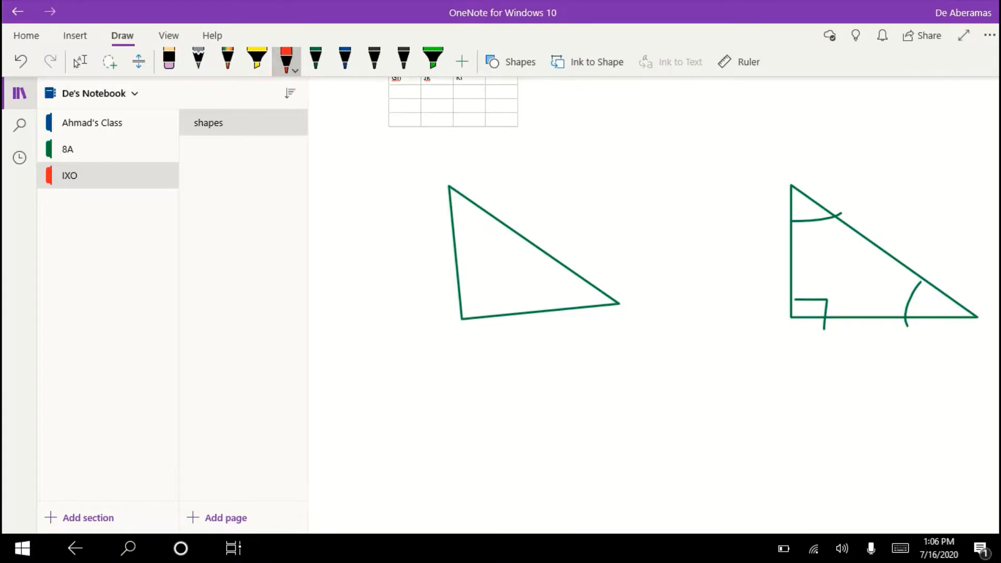
left_click_drag(560, 447, 566, 471)
mouse_move(377, 360)
left_mouse_down()
mouse_move(379, 414)
mouse_move(423, 377)
left_mouse_up()
mouse_move(410, 357)
left_mouse_down()
mouse_move(404, 414)
mouse_move(424, 416)
left_mouse_up()
left_click_drag(421, 365, 463, 400)
left_click(459, 424)
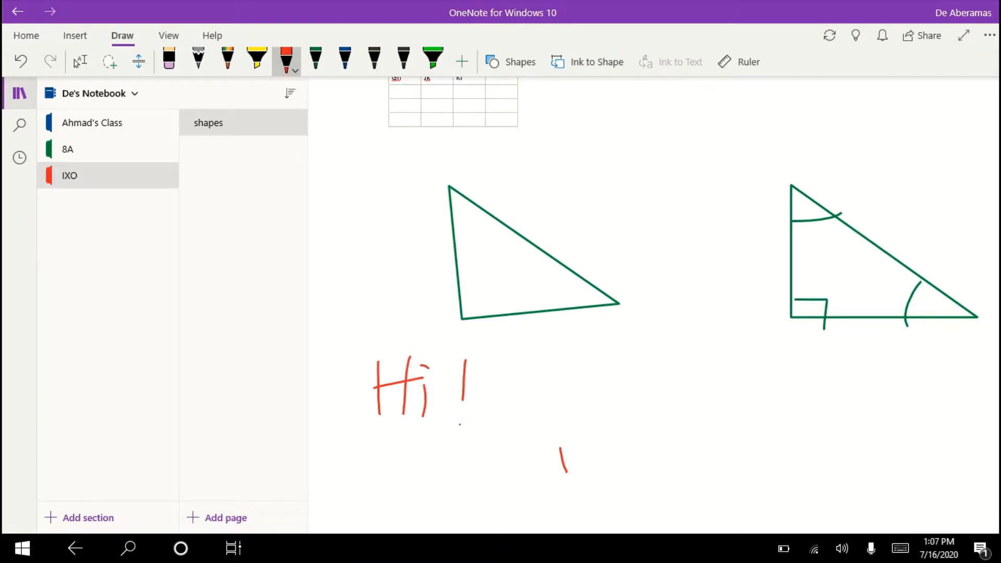
Continue the red handwritten greeting with "I am" and the person's name in capital letters.
left_click_drag(499, 359, 536, 358)
left_click_drag(518, 360, 511, 413)
mouse_move(489, 417)
left_mouse_down()
mouse_move(592, 381)
mouse_move(576, 399)
mouse_move(617, 383)
mouse_move(639, 409)
mouse_move(646, 403)
left_mouse_up()
mouse_move(678, 350)
left_mouse_down()
mouse_move(676, 401)
mouse_move(713, 399)
mouse_move(711, 339)
mouse_move(716, 387)
mouse_move(731, 359)
mouse_move(756, 397)
left_mouse_up()
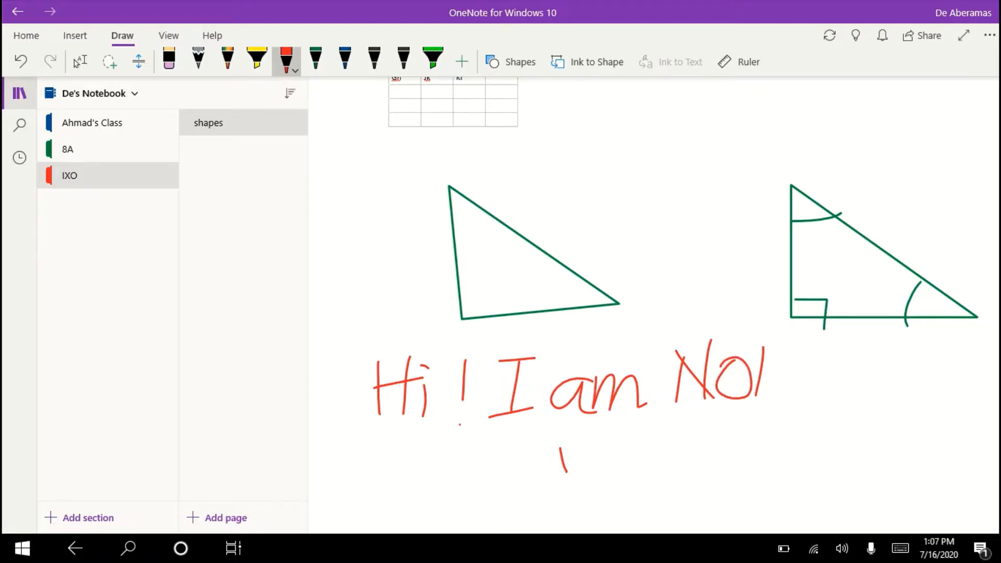
mouse_move(752, 346)
left_mouse_down()
mouse_move(785, 377)
mouse_move(809, 350)
mouse_move(792, 394)
left_mouse_up()
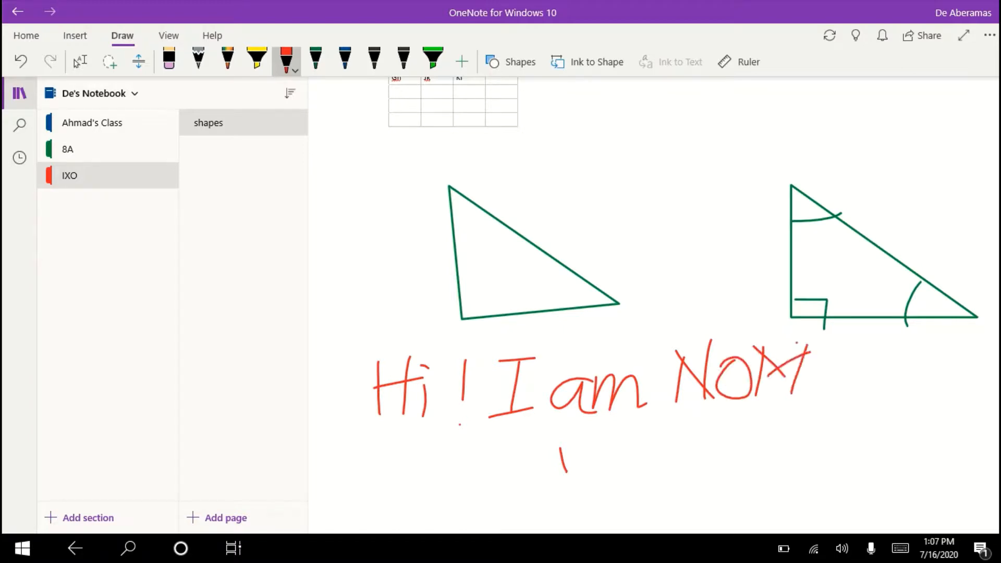
mouse_move(824, 348)
left_mouse_down()
mouse_move(804, 397)
mouse_move(834, 391)
mouse_move(824, 372)
mouse_move(843, 397)
left_mouse_up()
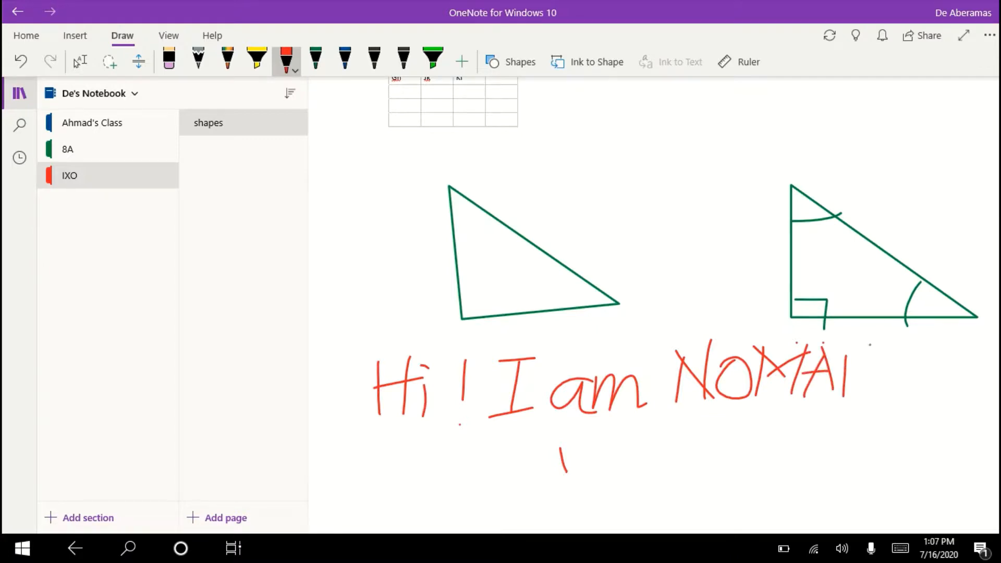
left_click_drag(845, 359, 881, 399)
left_click_drag(870, 348, 880, 398)
Lasso the whole handwritten greeting and convert the ink to typed text.
left_click(110, 62)
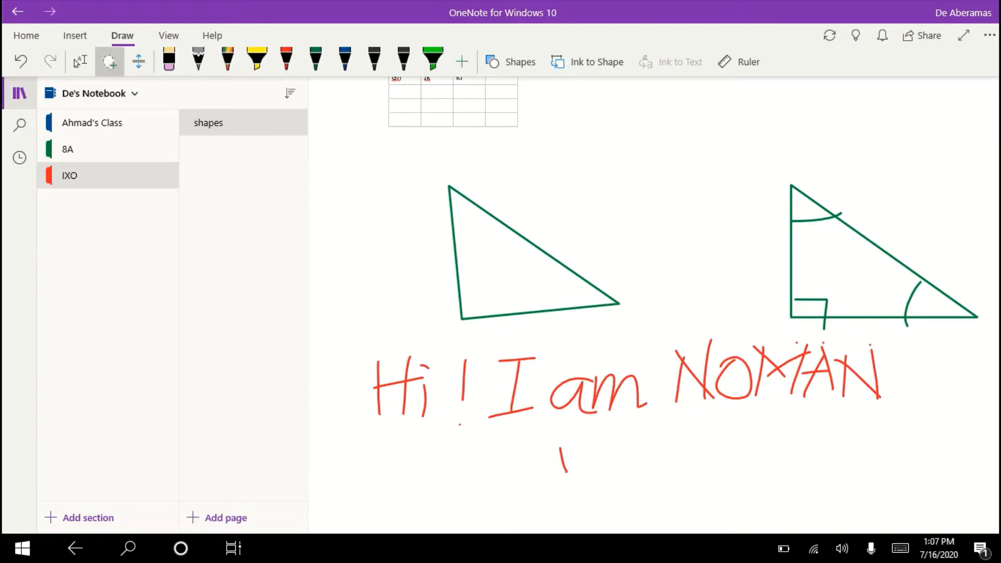
mouse_move(341, 353)
left_mouse_down()
mouse_move(430, 332)
mouse_move(792, 328)
mouse_move(913, 360)
mouse_move(844, 430)
mouse_move(500, 435)
mouse_move(339, 417)
mouse_move(340, 357)
left_mouse_up()
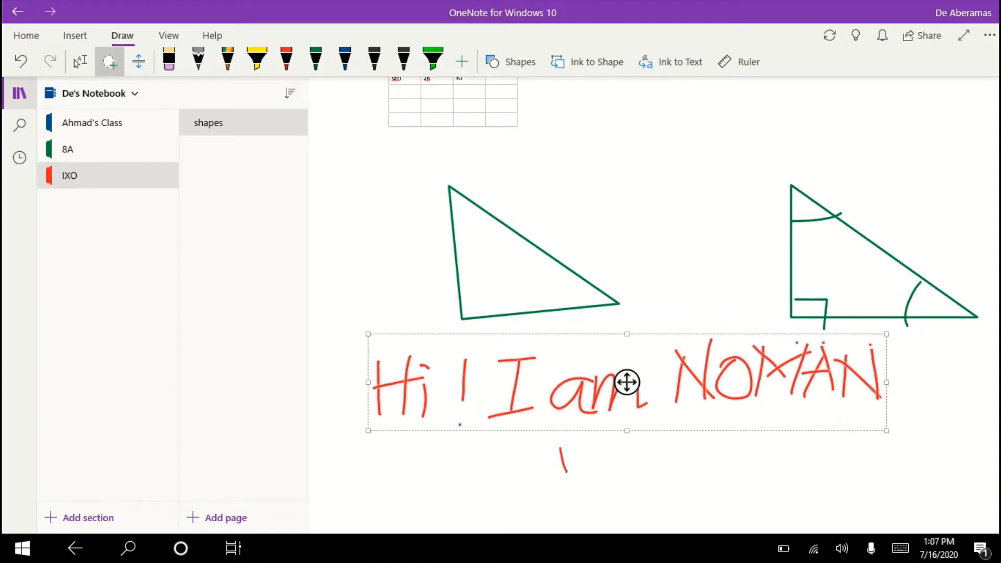
left_click(670, 62)
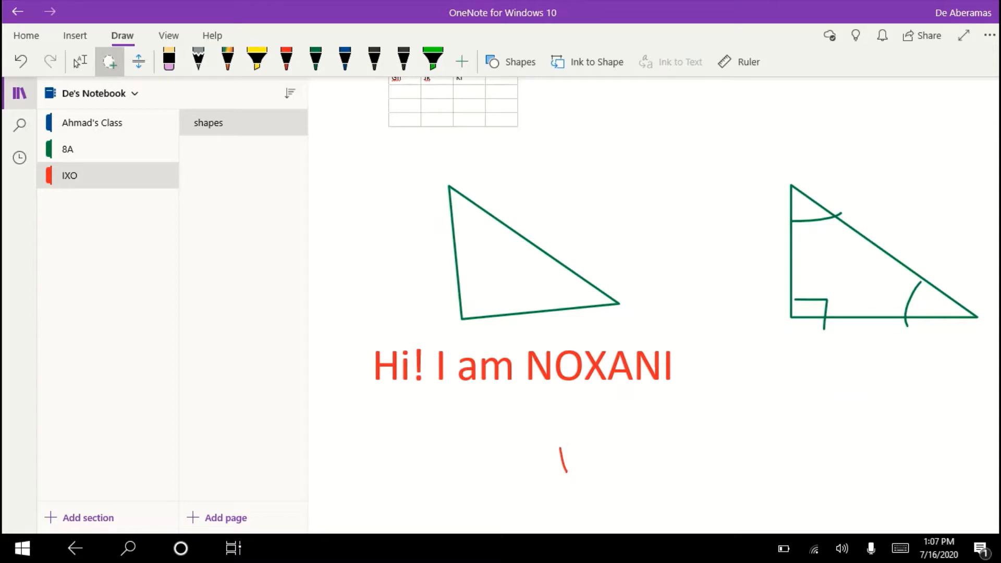
Try a blue page color from the extended palette, then set the page color back to white.
left_click(169, 36)
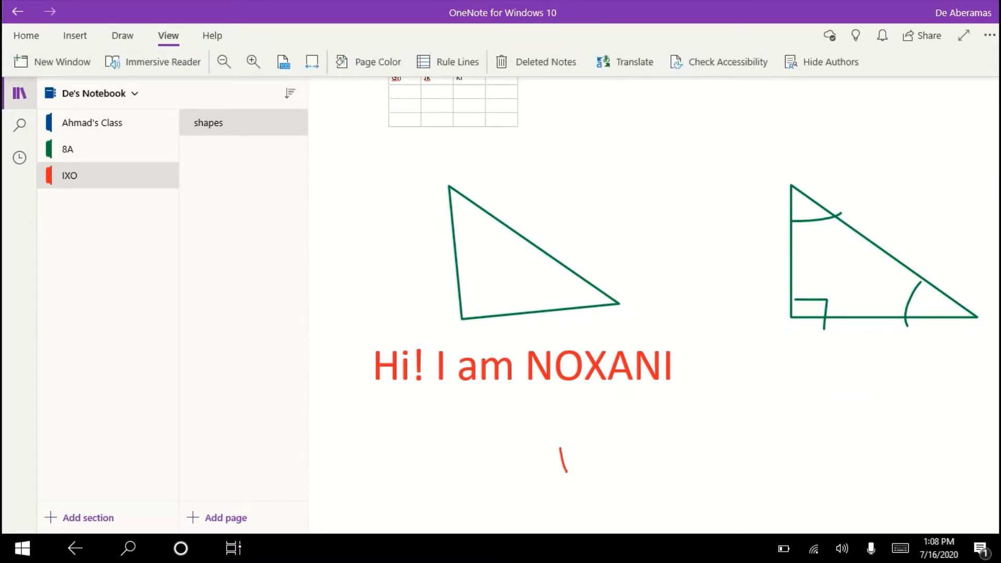
left_click(371, 62)
left_click(389, 274)
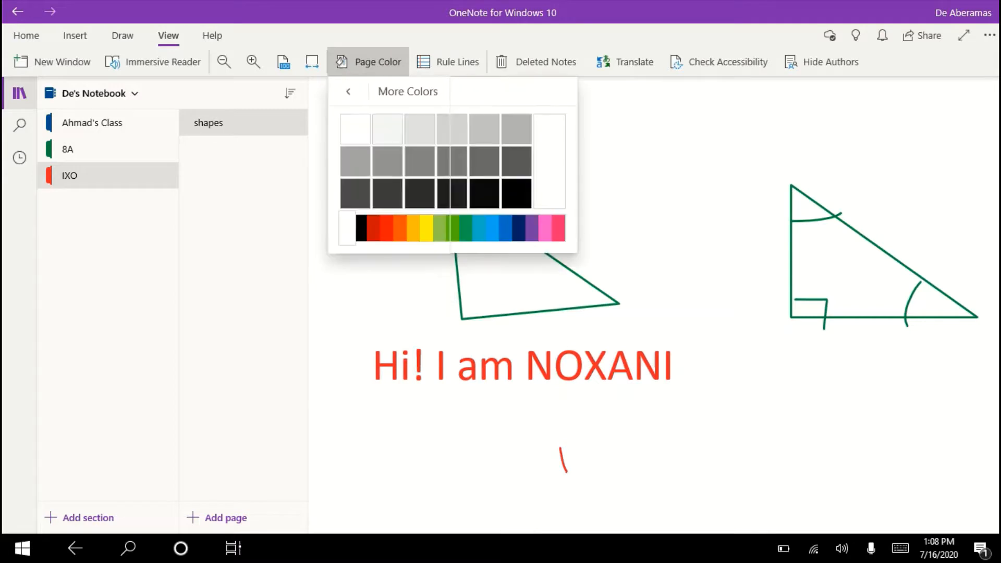
left_click(505, 227)
left_click(356, 128)
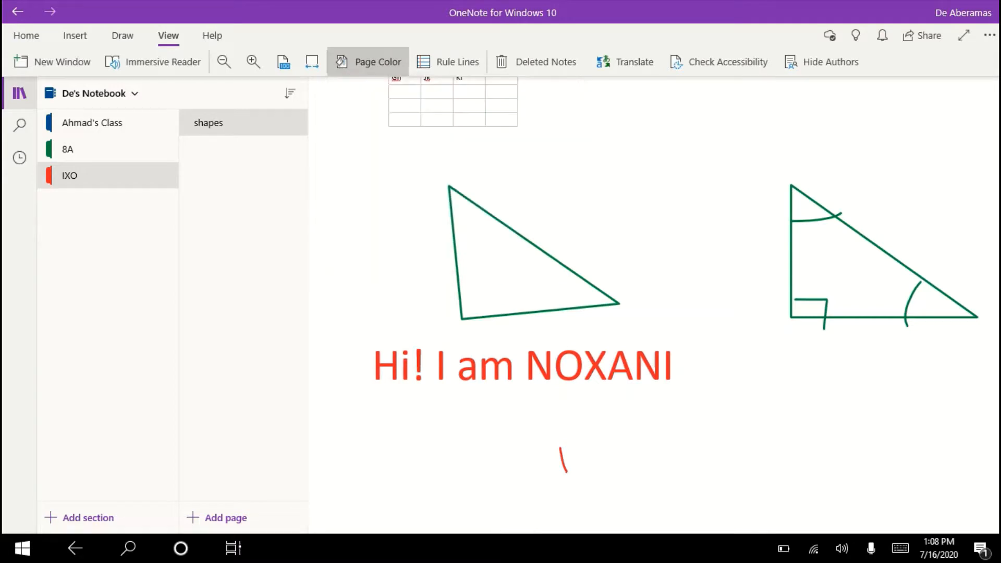
left_click(370, 62)
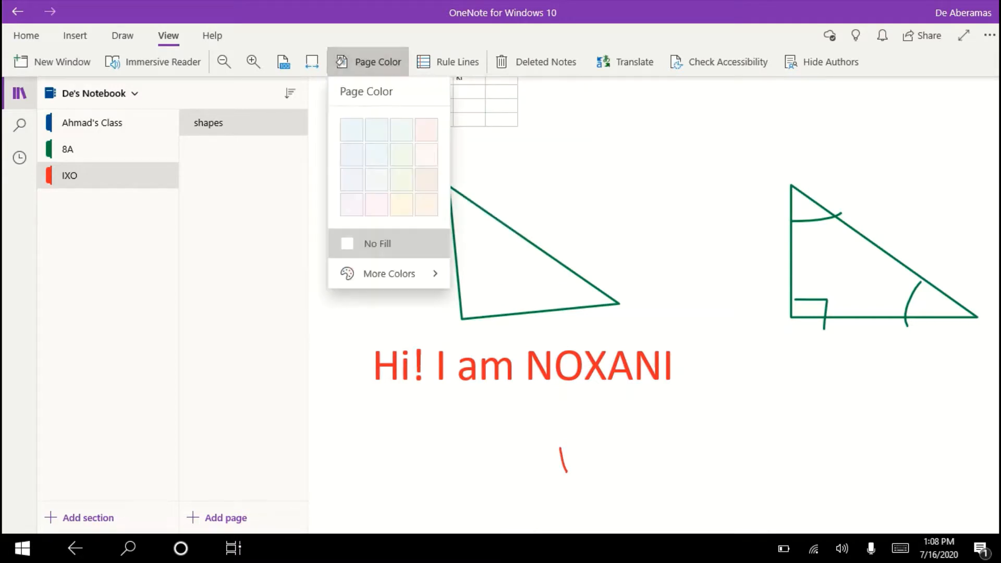
Try the narrowest rule lines on the page, followed by the next wider rule line spacing.
left_click(448, 61)
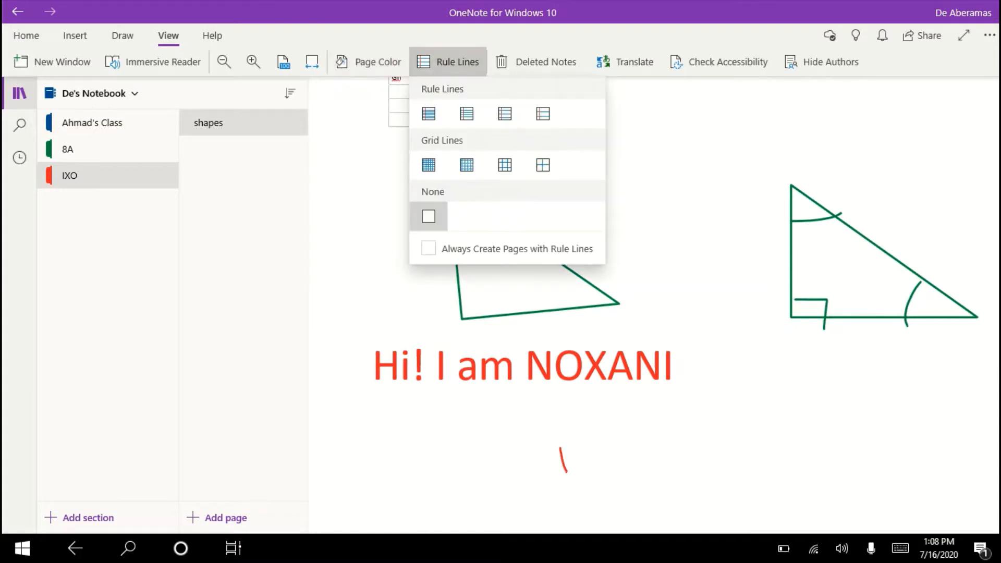
left_click(429, 113)
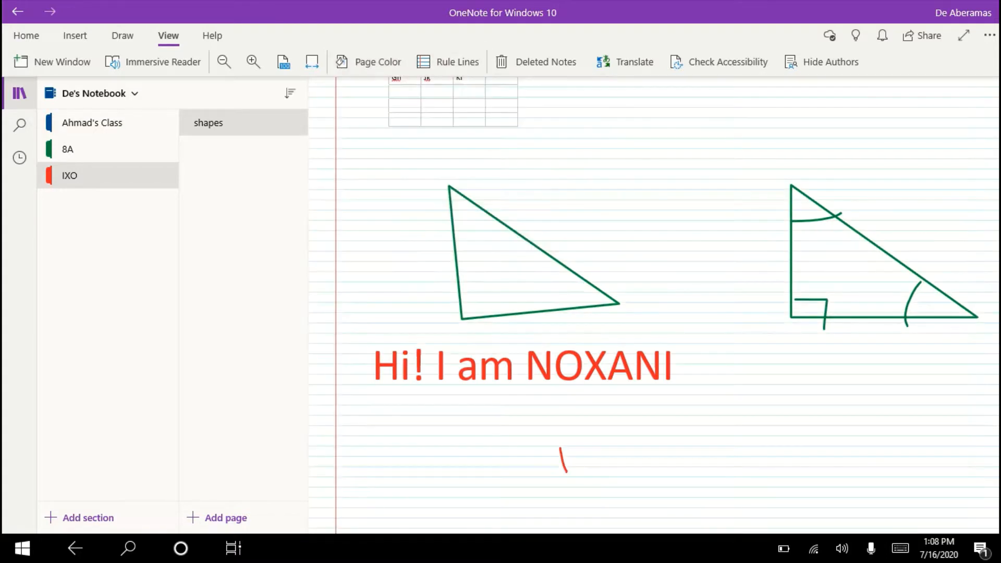
left_click(447, 62)
left_click(467, 113)
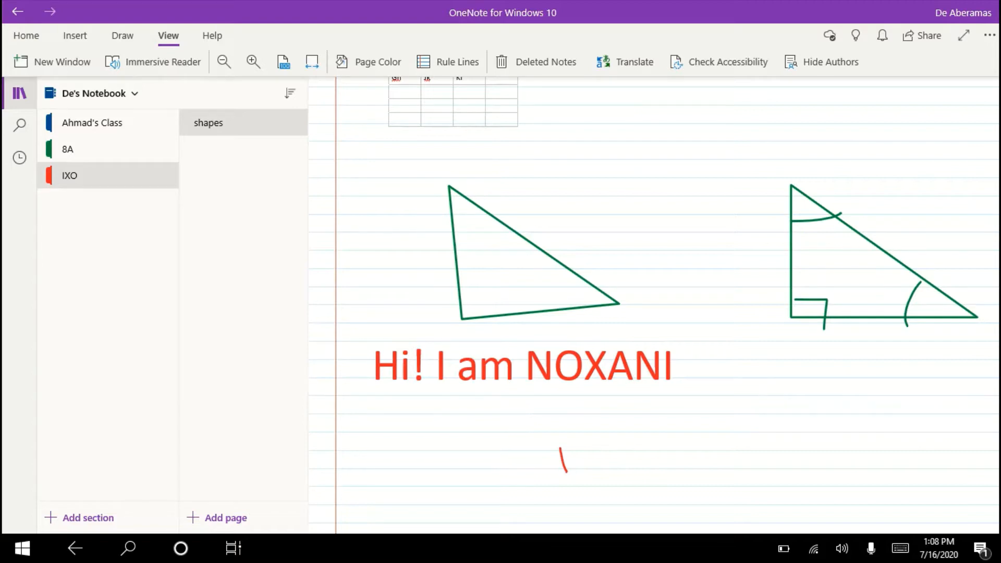
Replace the page's rule lines with the smallest grid lines and reopen the line style choices.
left_click(447, 61)
left_click(428, 164)
left_click(447, 62)
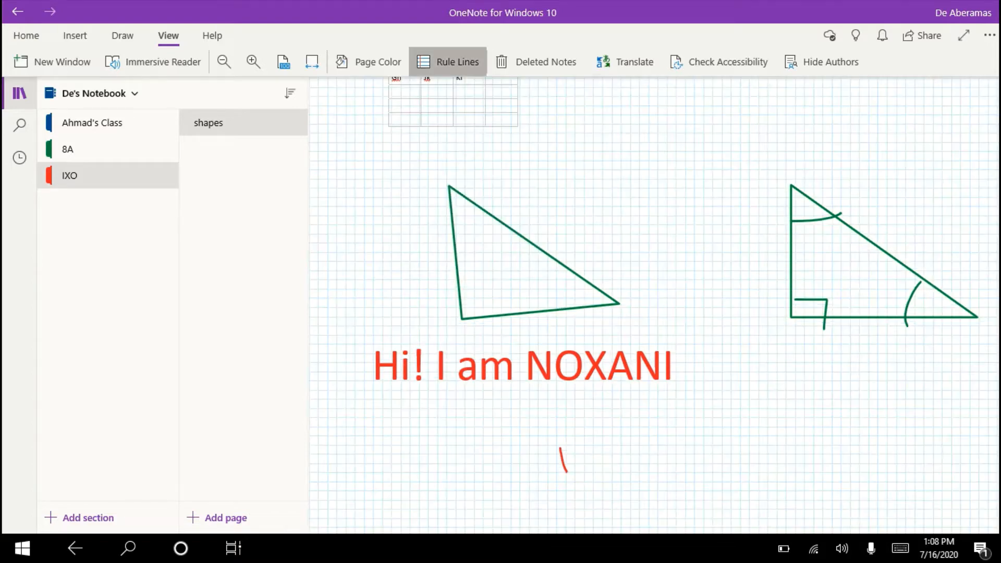
Try the two next wider grid line spacings on the page, then set it back to the smallest grid lines.
left_click(466, 164)
left_click(448, 62)
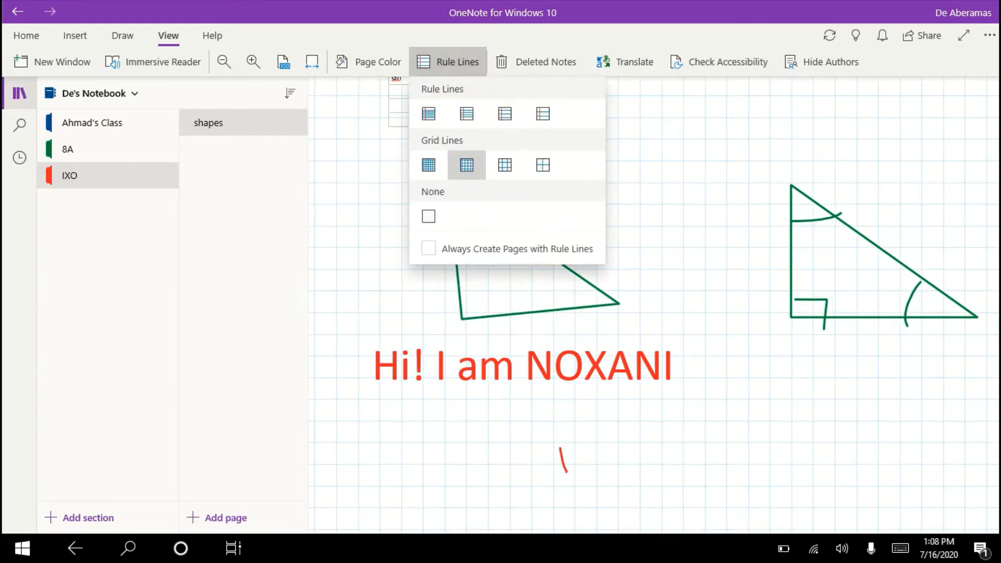
left_click(505, 165)
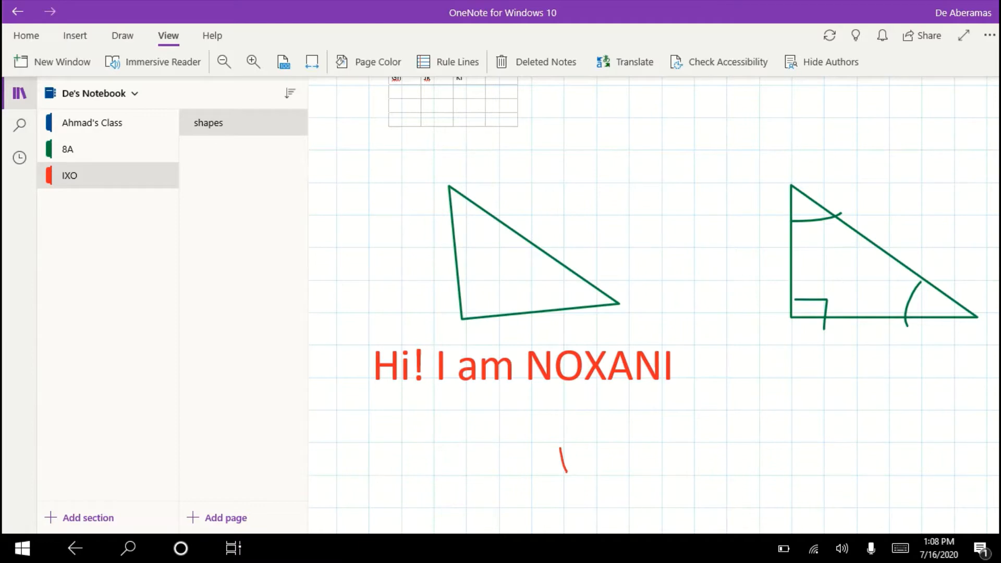
left_click(371, 62)
left_click(447, 61)
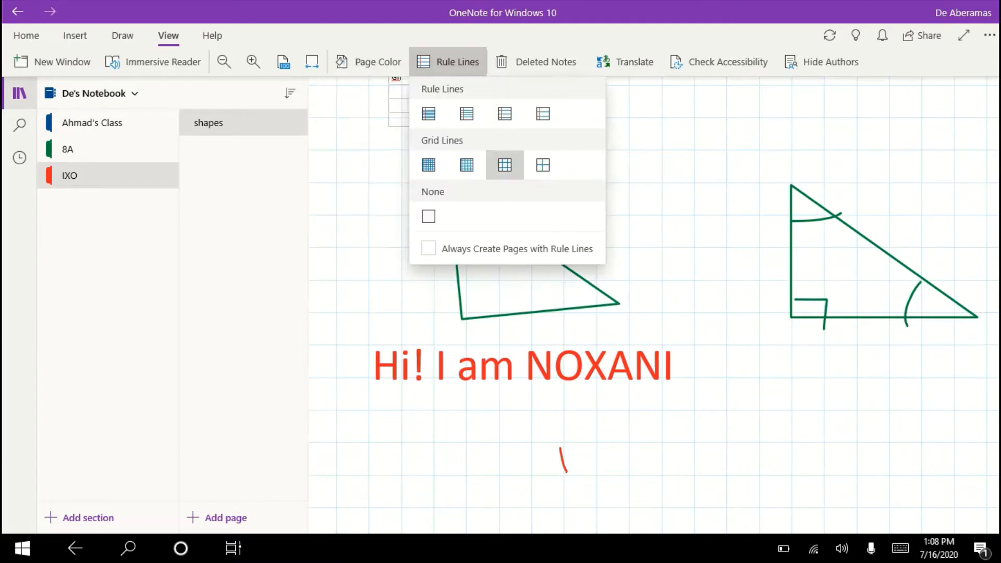
left_click(431, 164)
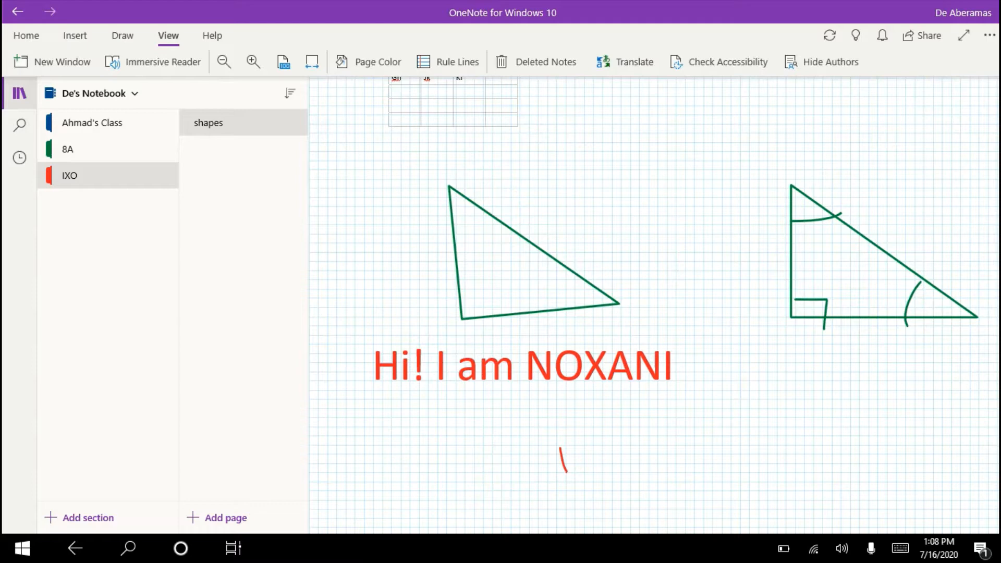
View the notebook's email invitation and sharing options, then dismiss them without sharing.
left_click(122, 36)
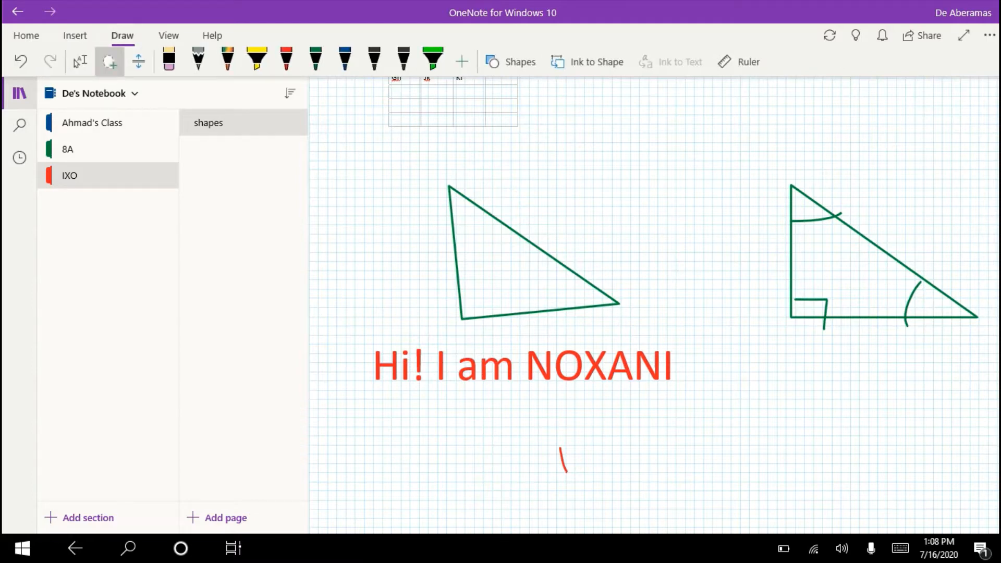
left_click(168, 36)
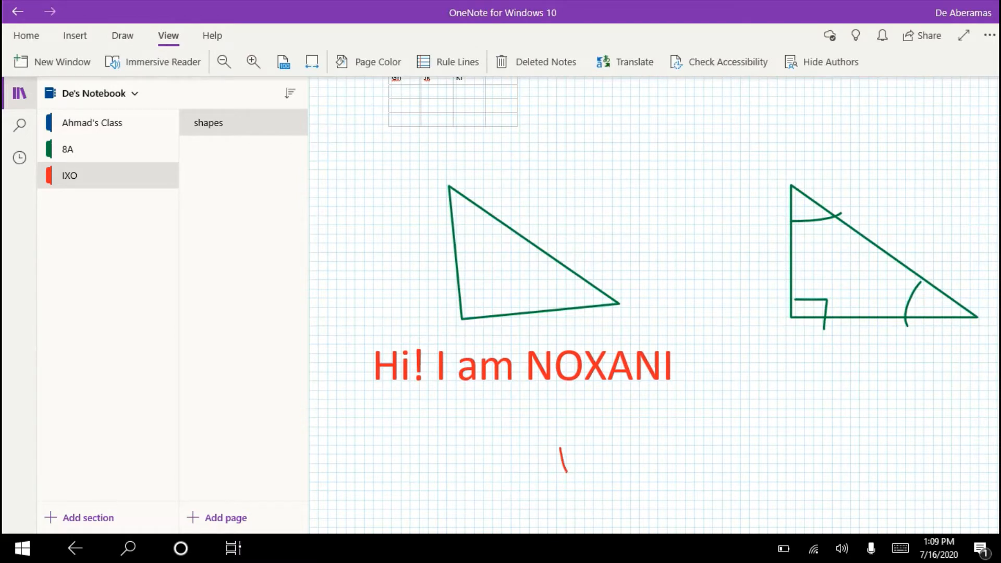
left_click(922, 36)
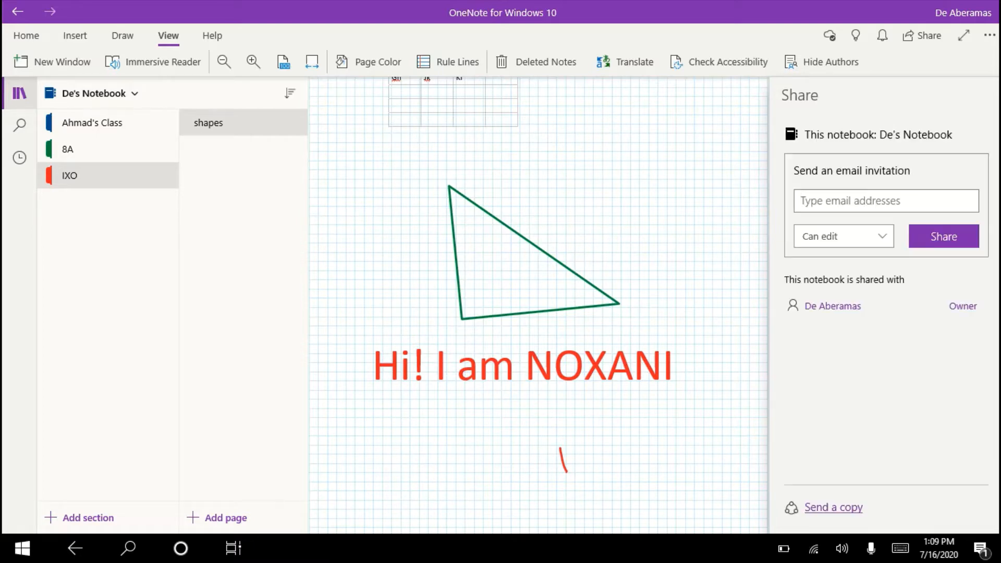
left_click(927, 340)
Open the print preview of the shapes page and check its second page before returning to the first.
left_click(989, 35)
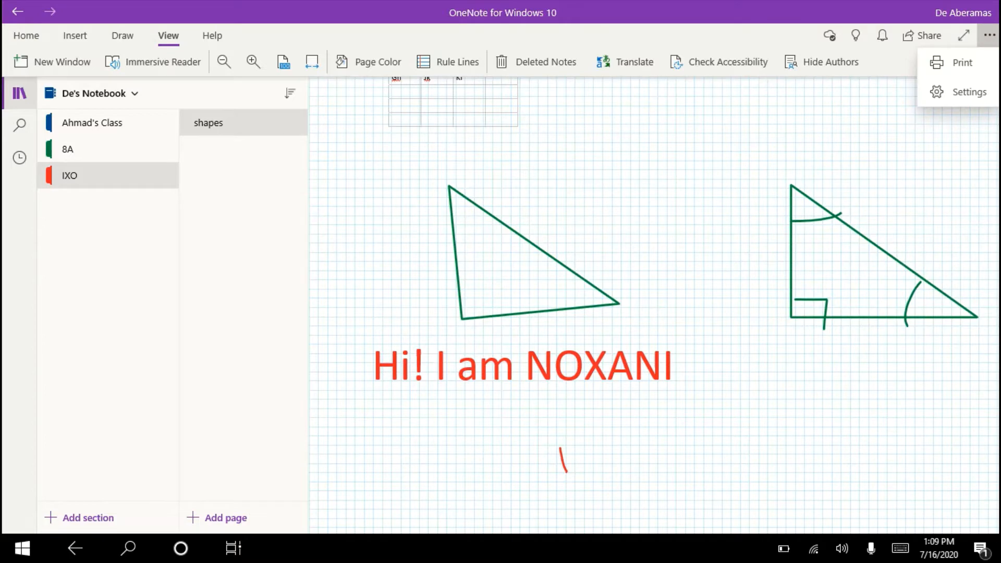
left_click(962, 62)
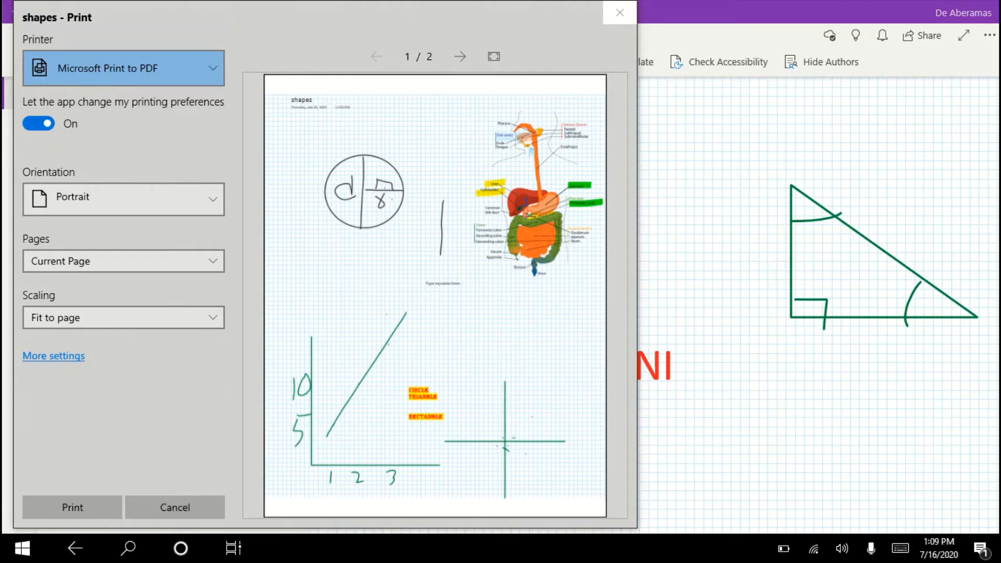
left_click(460, 57)
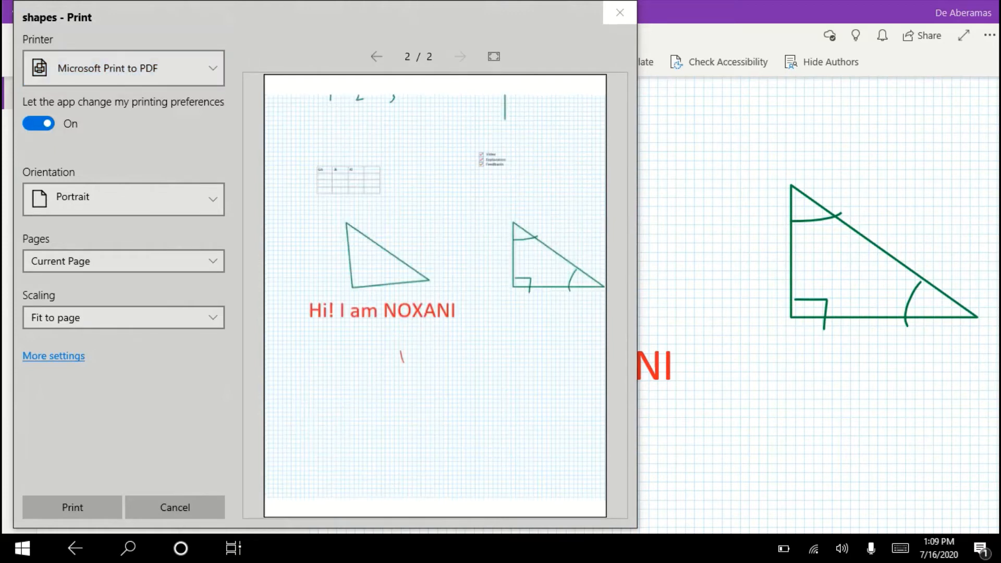
left_click(376, 56)
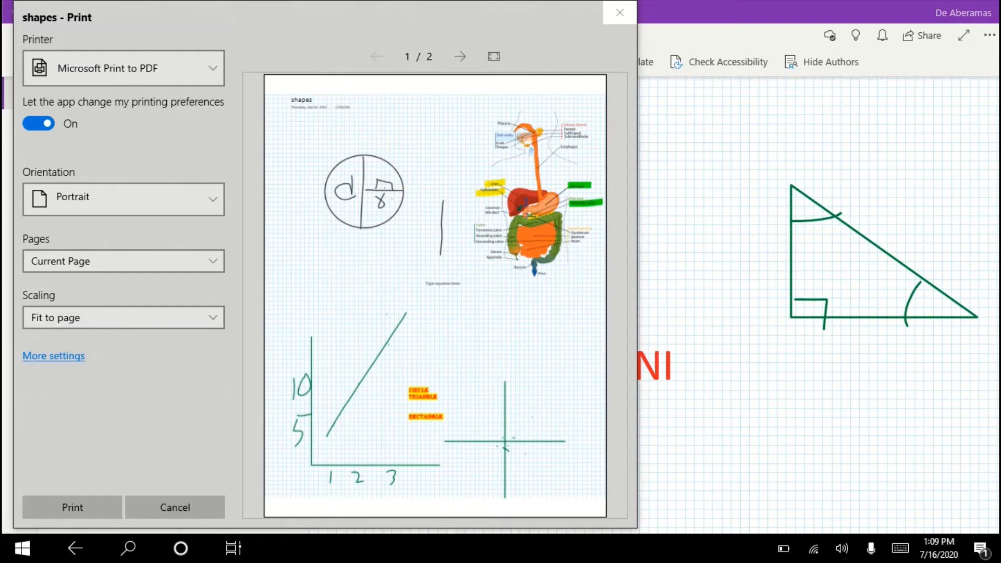
Try Current Section as the print range, then set it back to Current Page.
left_click(123, 260)
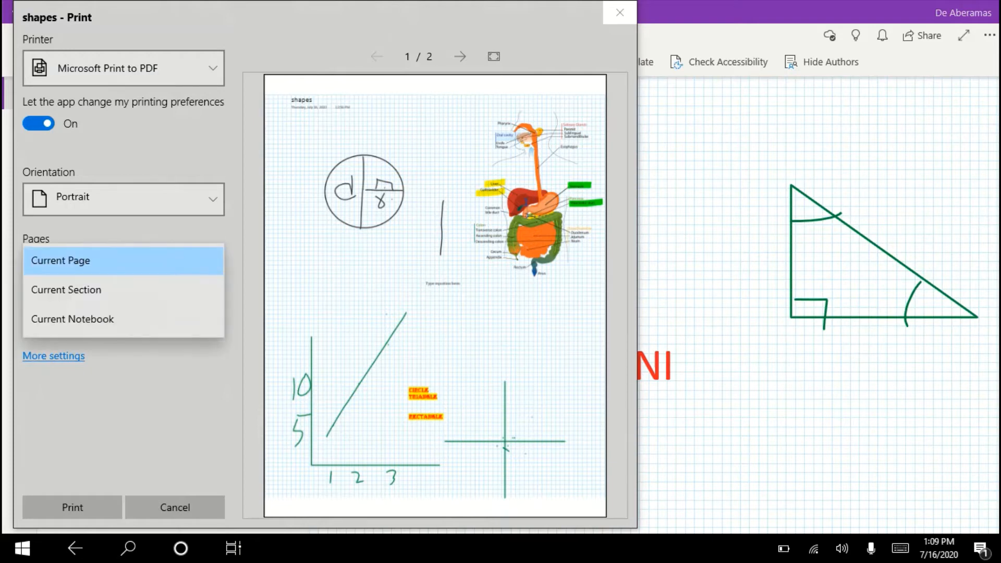
left_click(66, 290)
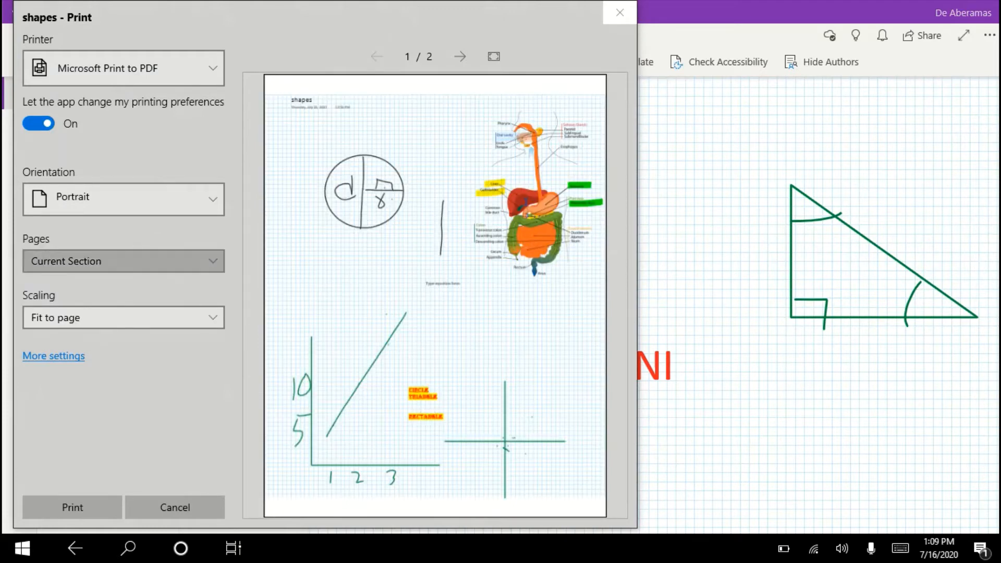
left_click(192, 264)
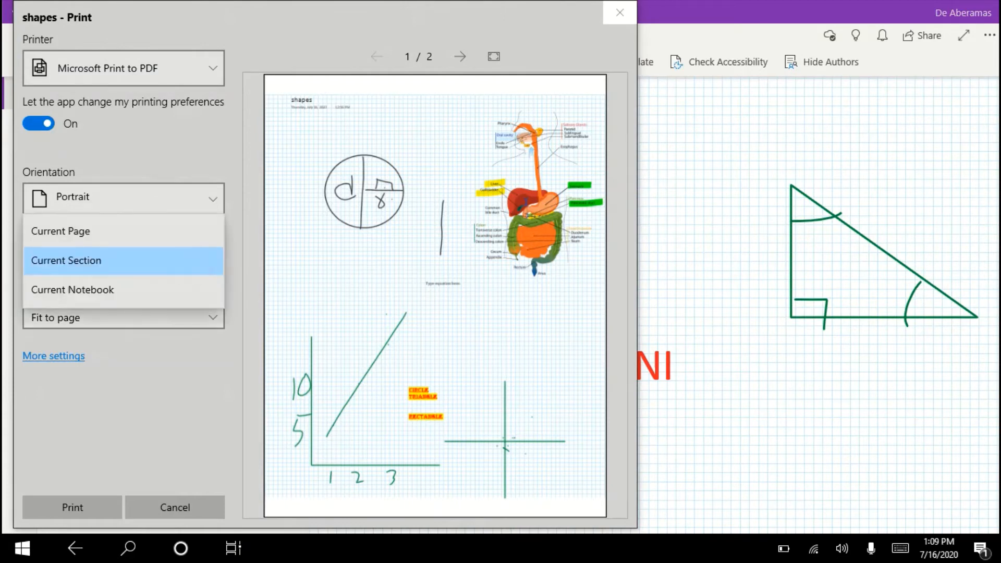
left_click(61, 231)
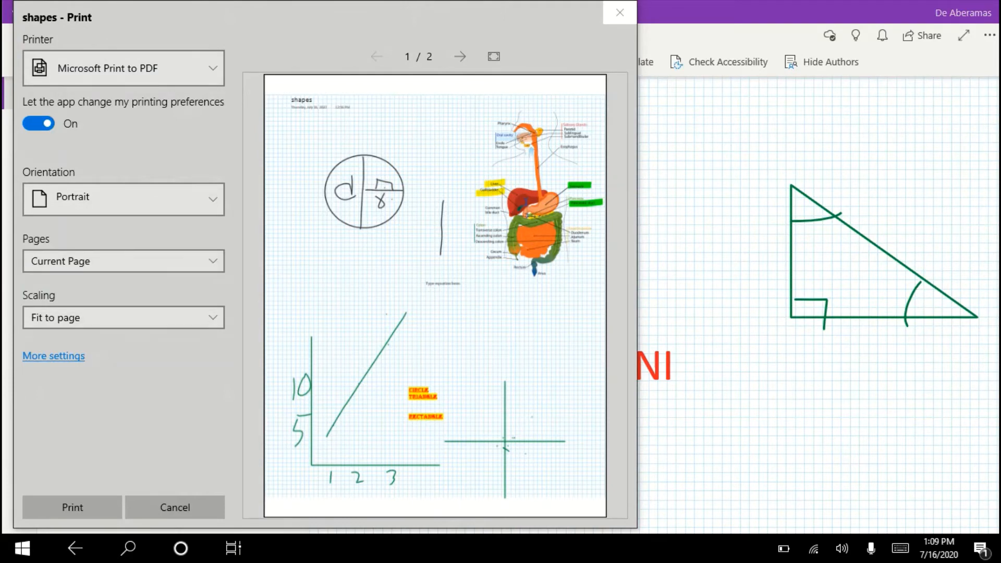
Print the current page with Microsoft Print to PDF, saving it in Documents as "shapes 16-07-2020".
left_click(73, 508)
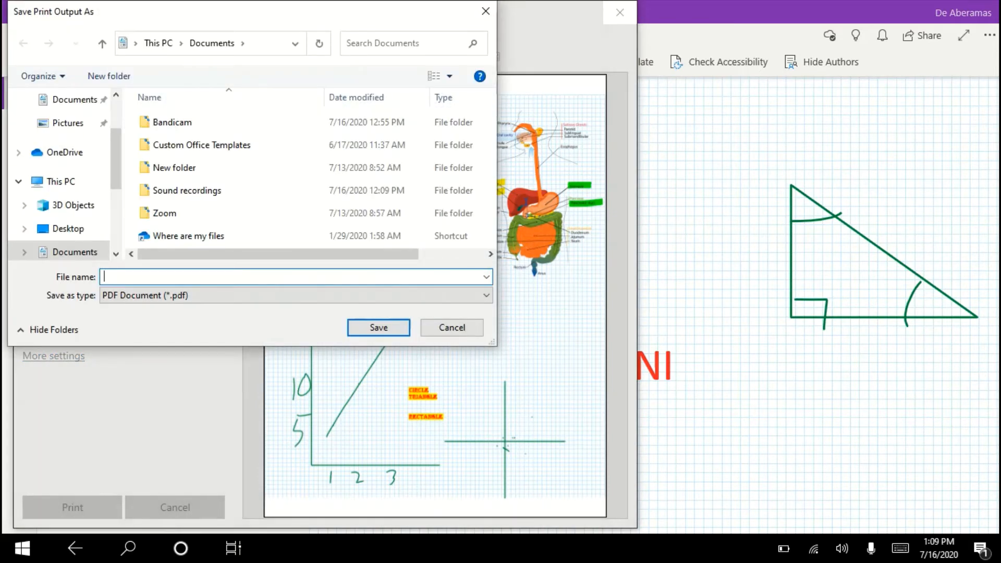
left_click(284, 275)
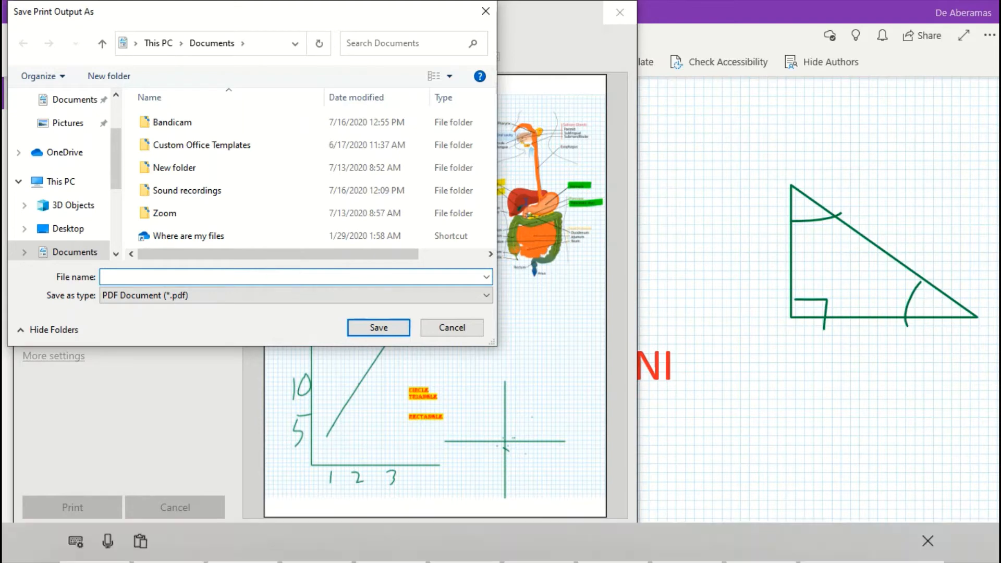
type("s")
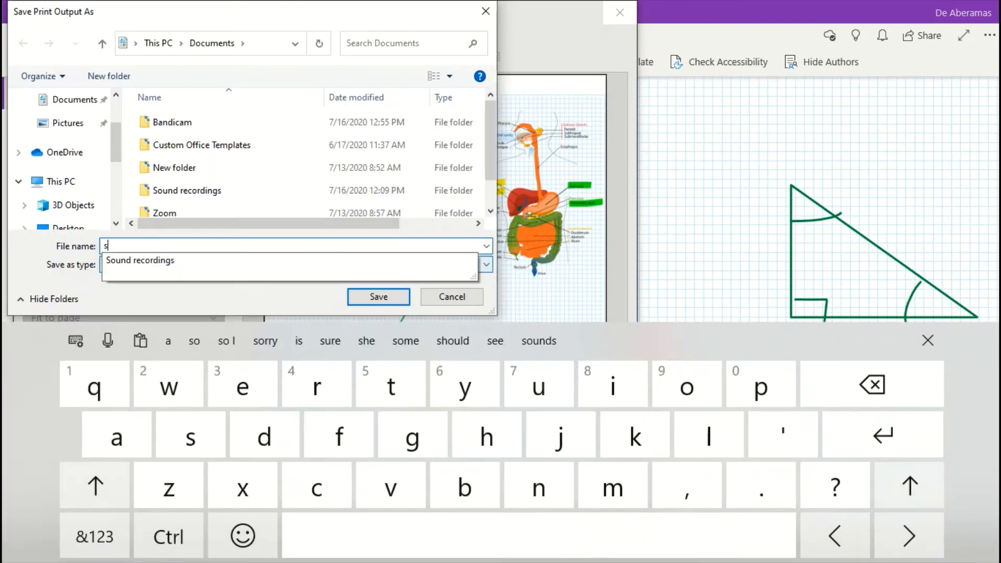
type("hapes")
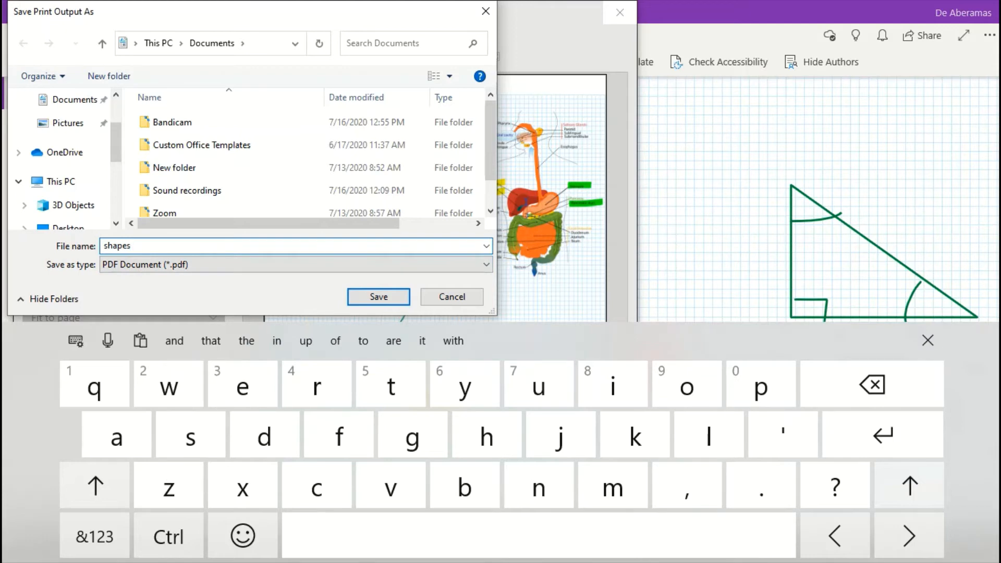
left_click(95, 536)
type("16")
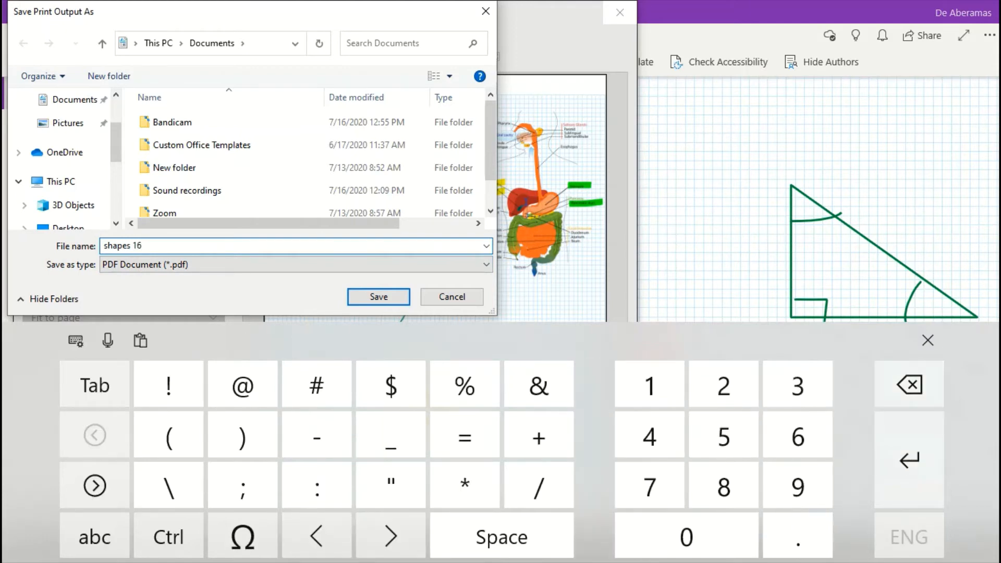
type("-07-8")
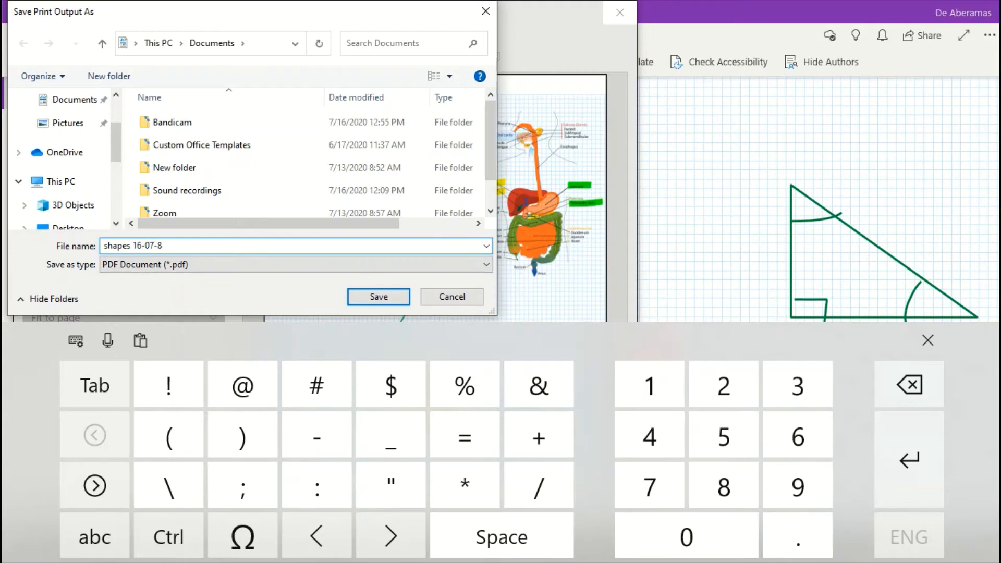
key("BackSpace")
type("2020")
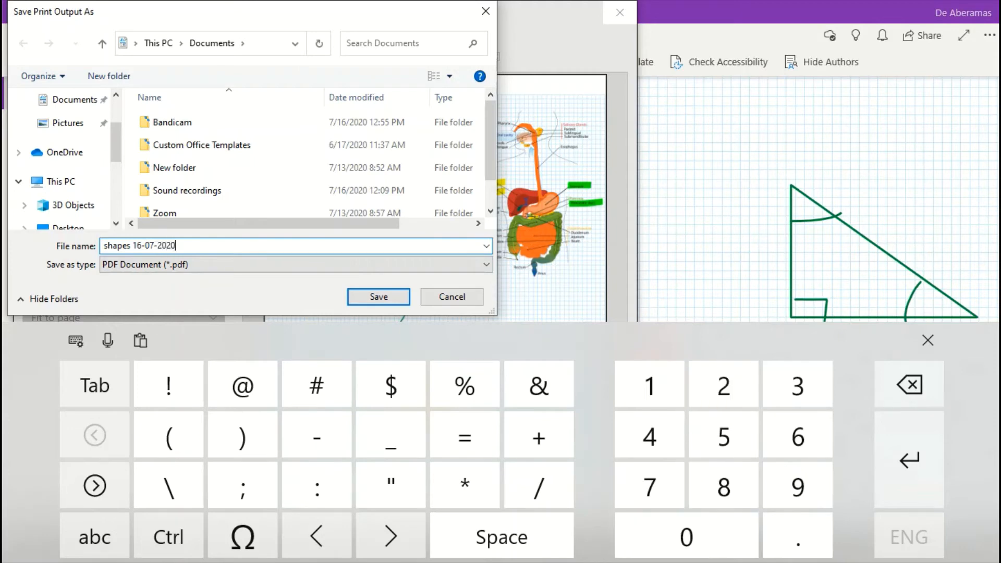
key("Return")
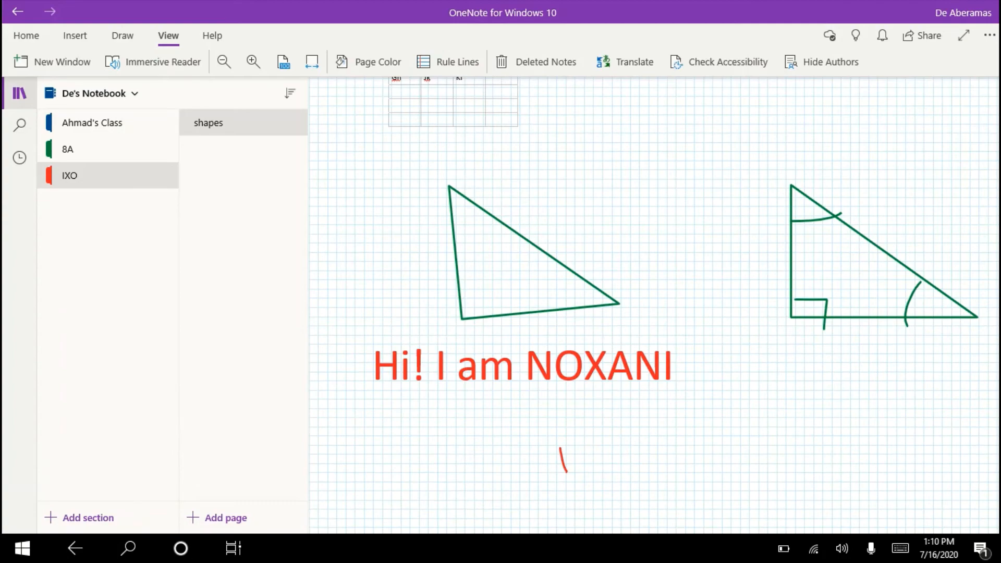
Switch to File Explorer and open the PDF "shapes 16-07-2020" from the Documents folder.
left_click(22, 548)
left_click(128, 548)
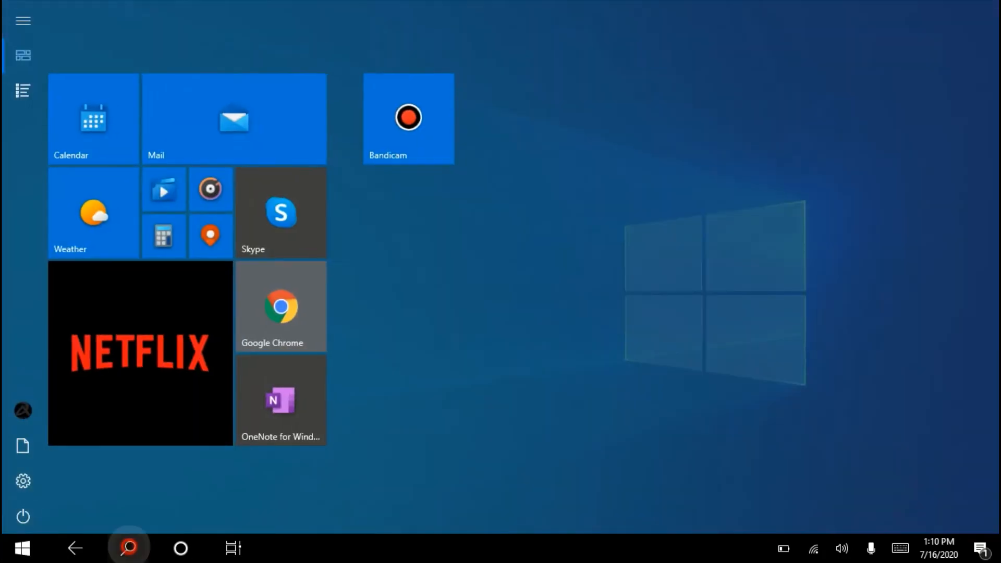
left_click(330, 112)
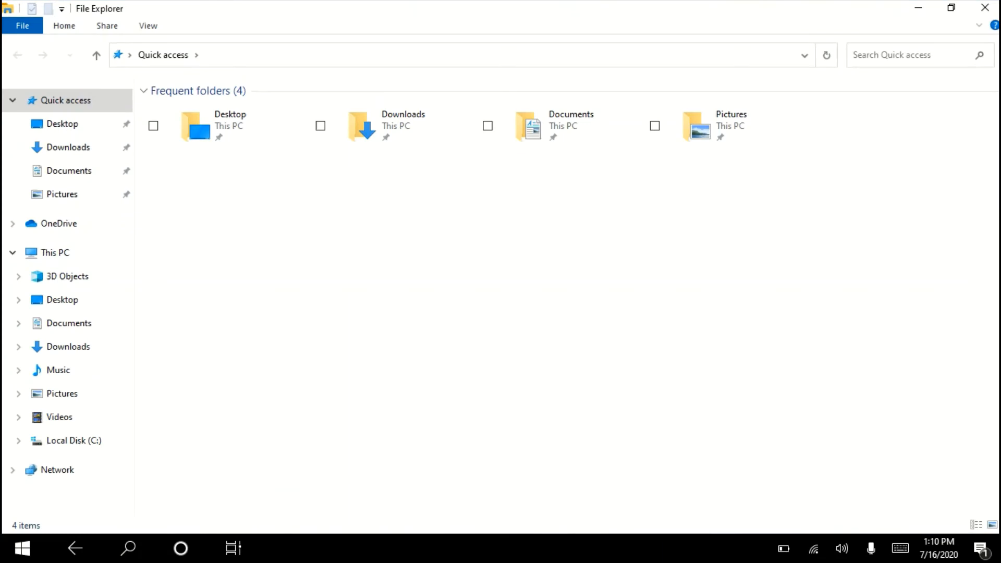
left_click(100, 324)
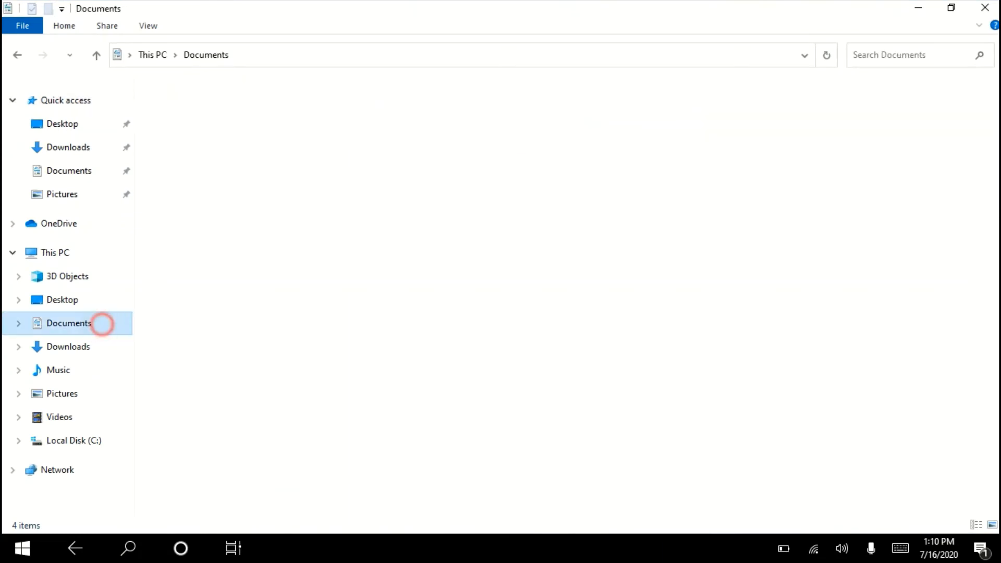
double_click(264, 225)
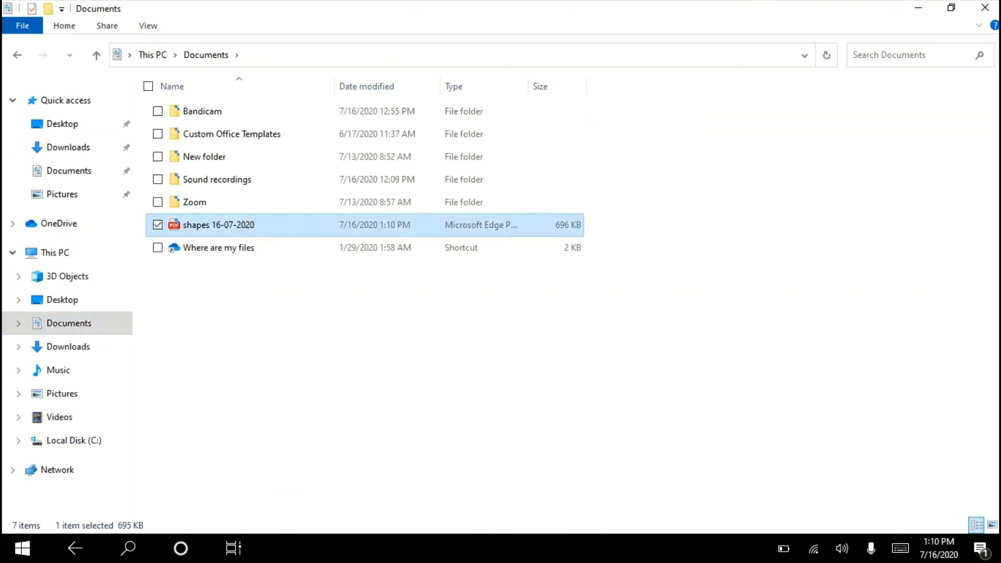
left_click(565, 475)
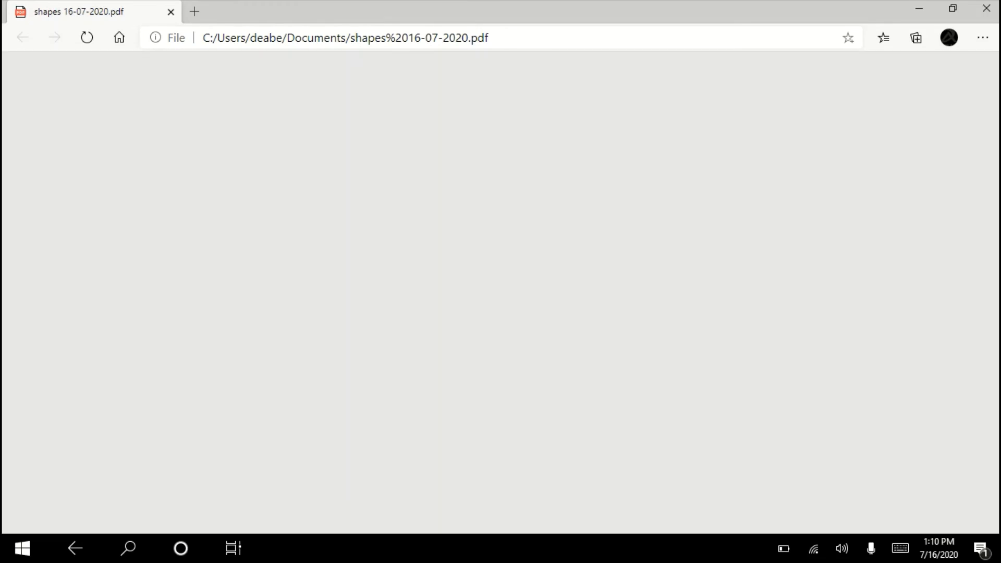
Look through the PDF to the end of its second page, close it and switch back to OneNote.
scroll(496, 308, "down", 20)
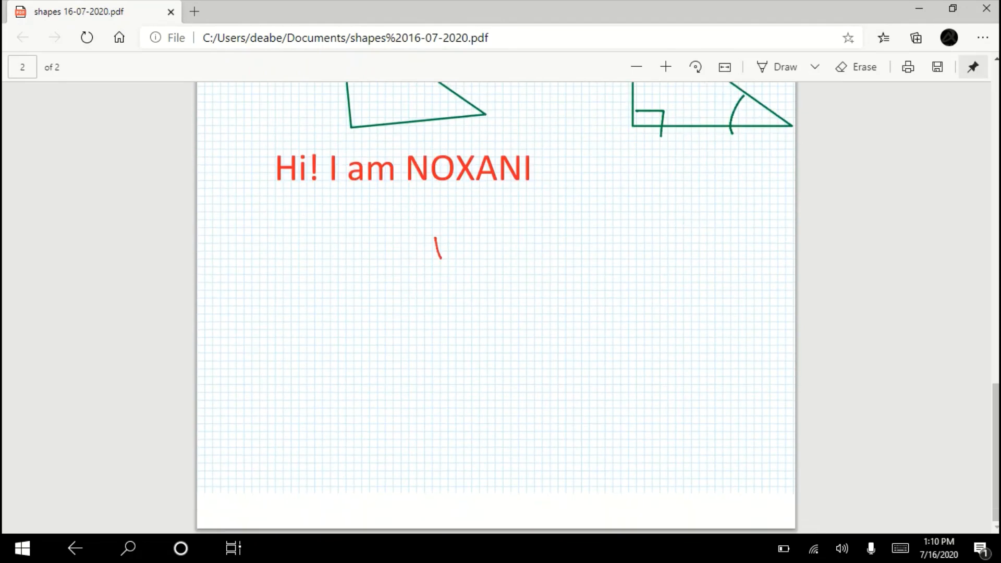
left_click(985, 10)
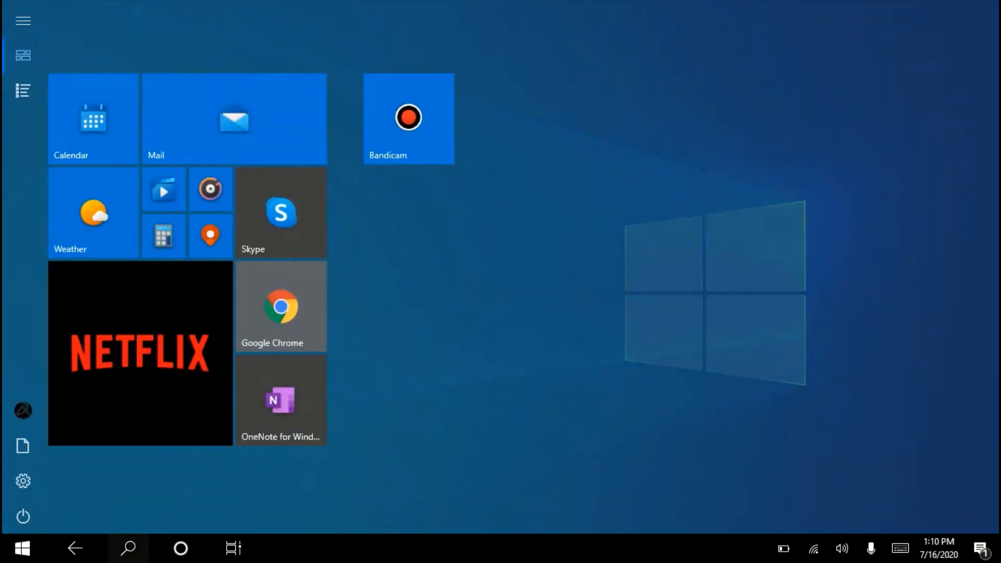
left_click(281, 400)
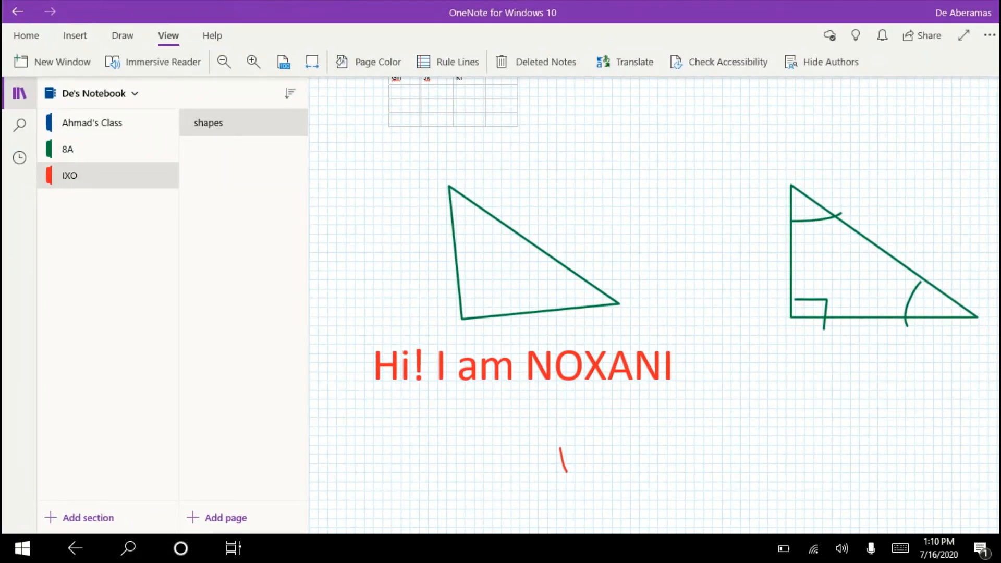